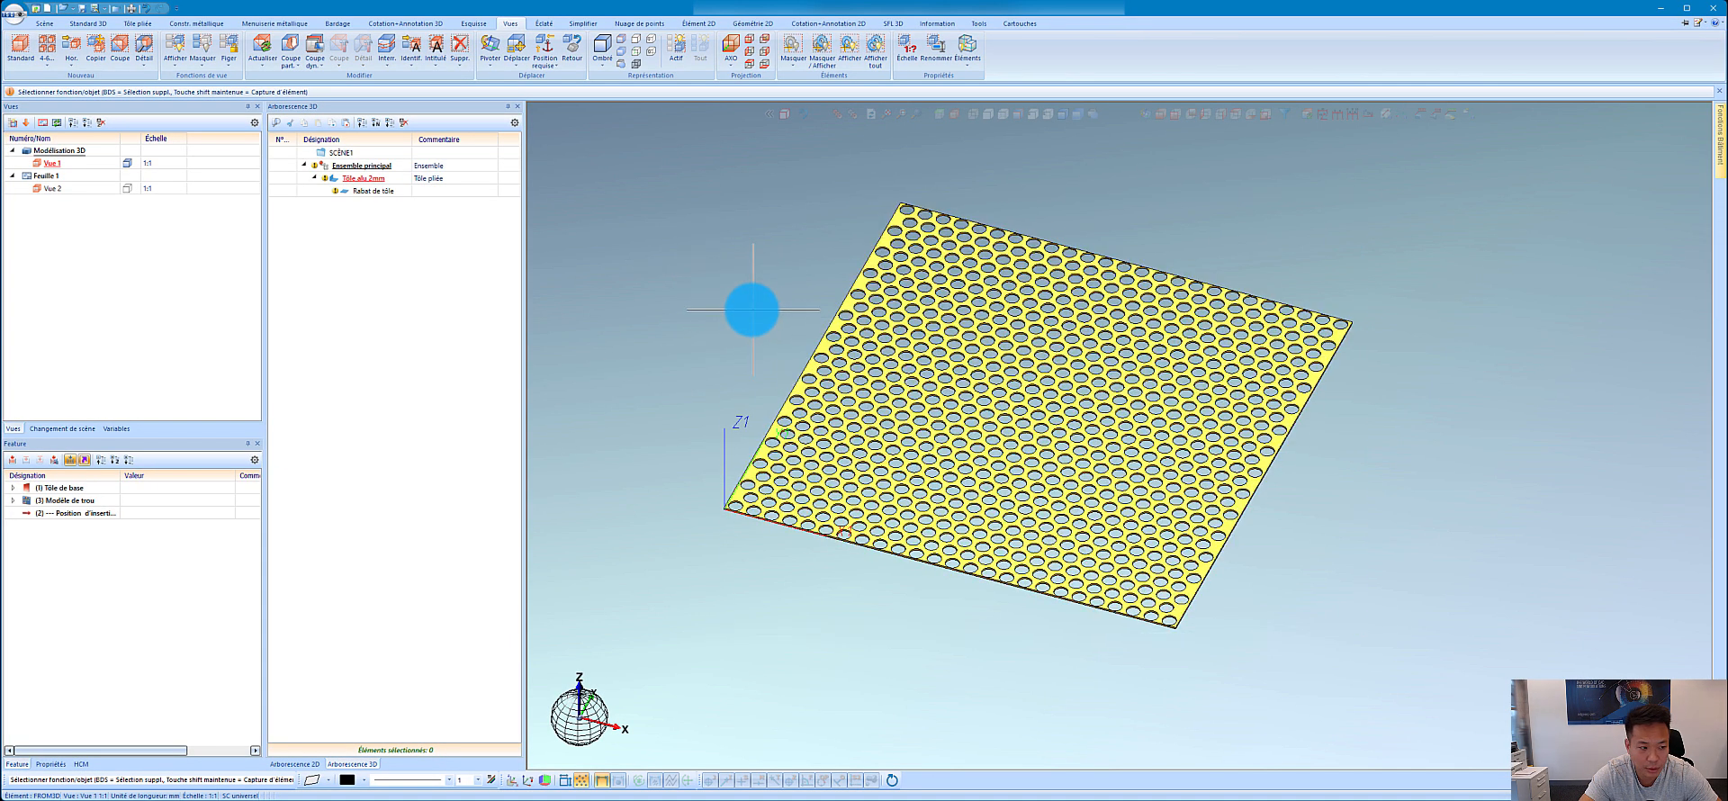
# Step: Delete the hole pattern feature (Modèle de trou) from the Tôle alu 2mm sheet
pyautogui.click(353, 176)
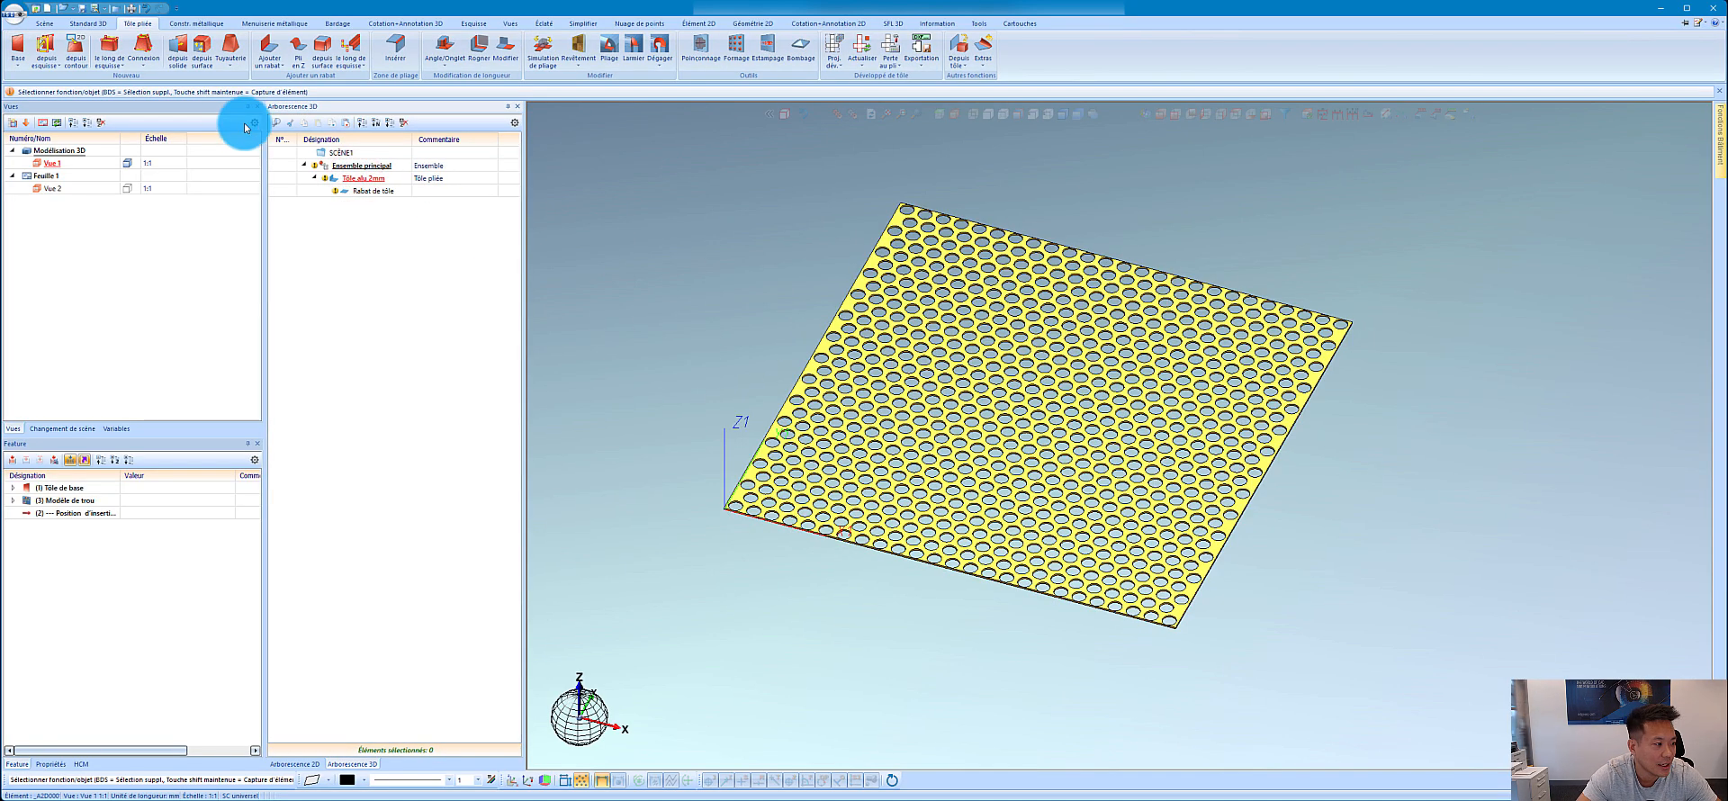
pyautogui.click(373, 181)
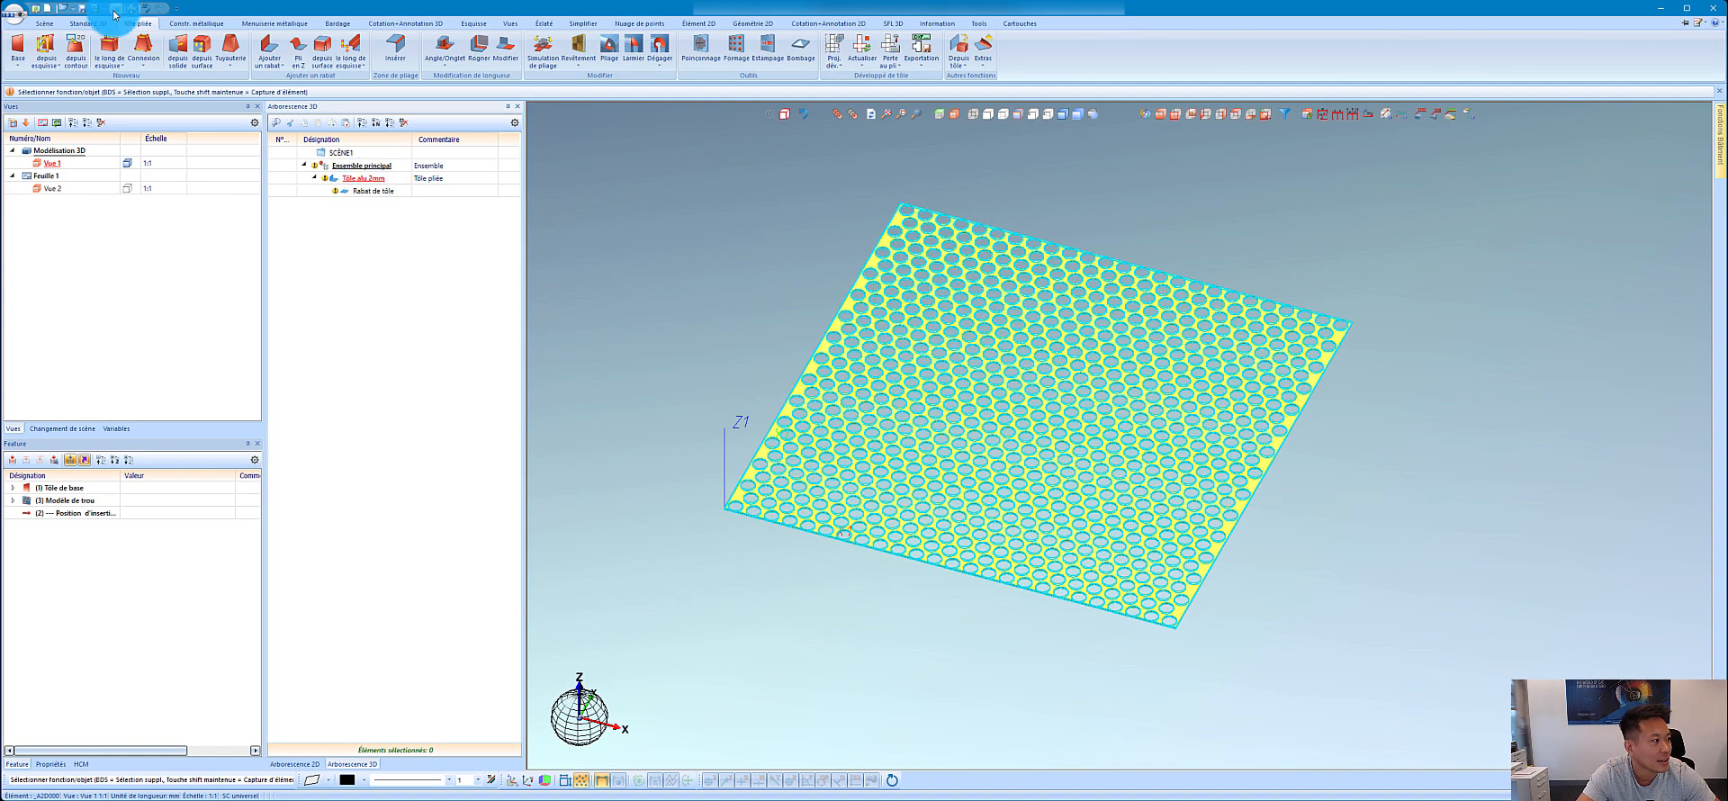
pyautogui.click(87, 501)
pyautogui.rightClick(87, 501)
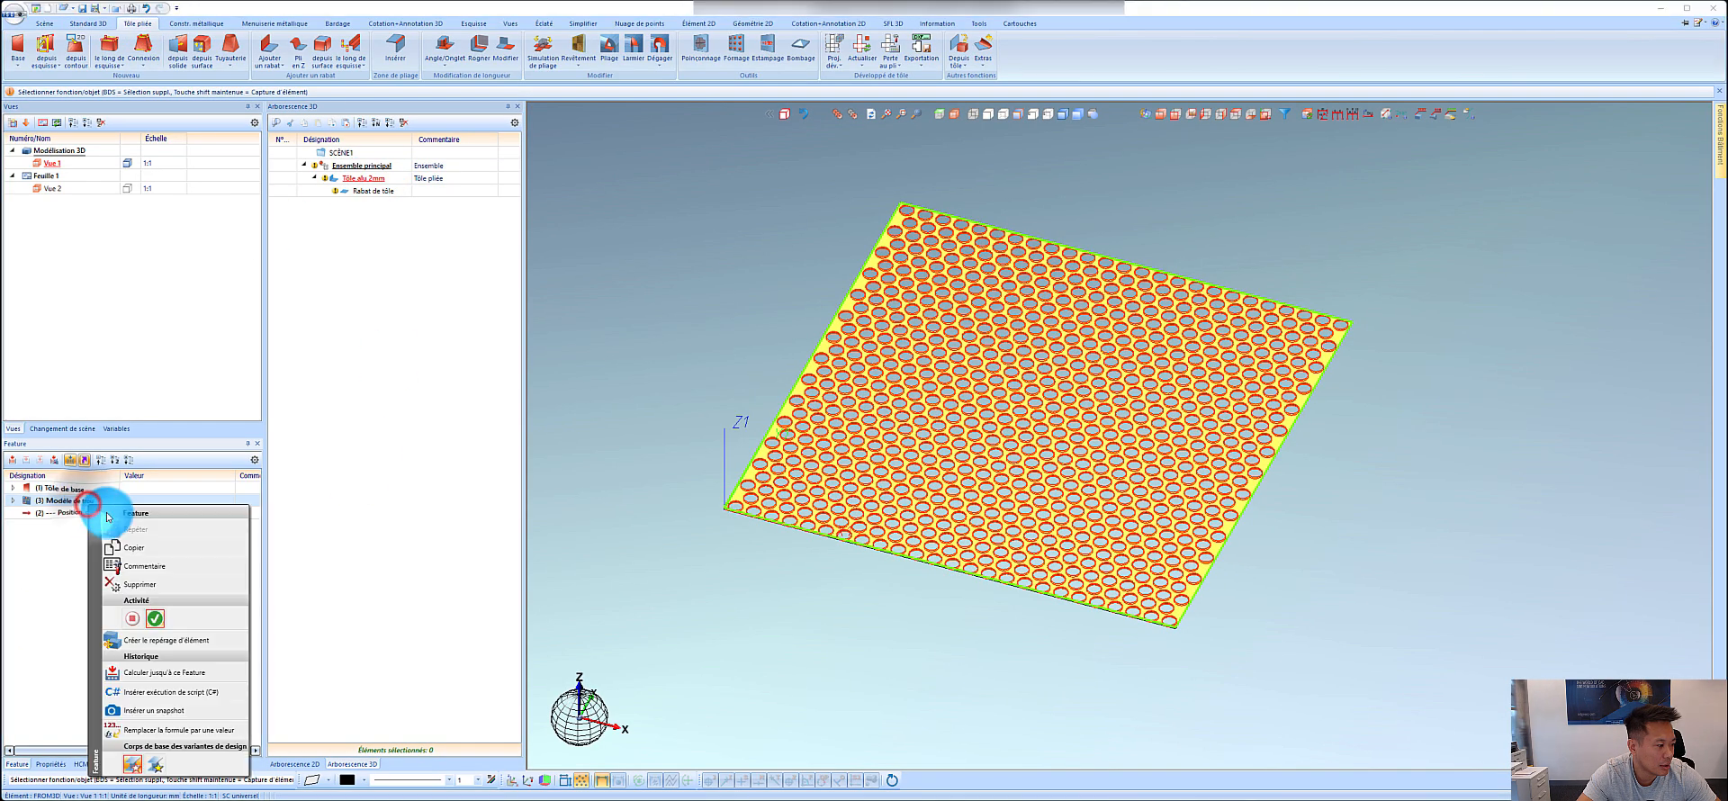
pyautogui.click(130, 586)
pyautogui.click(871, 389)
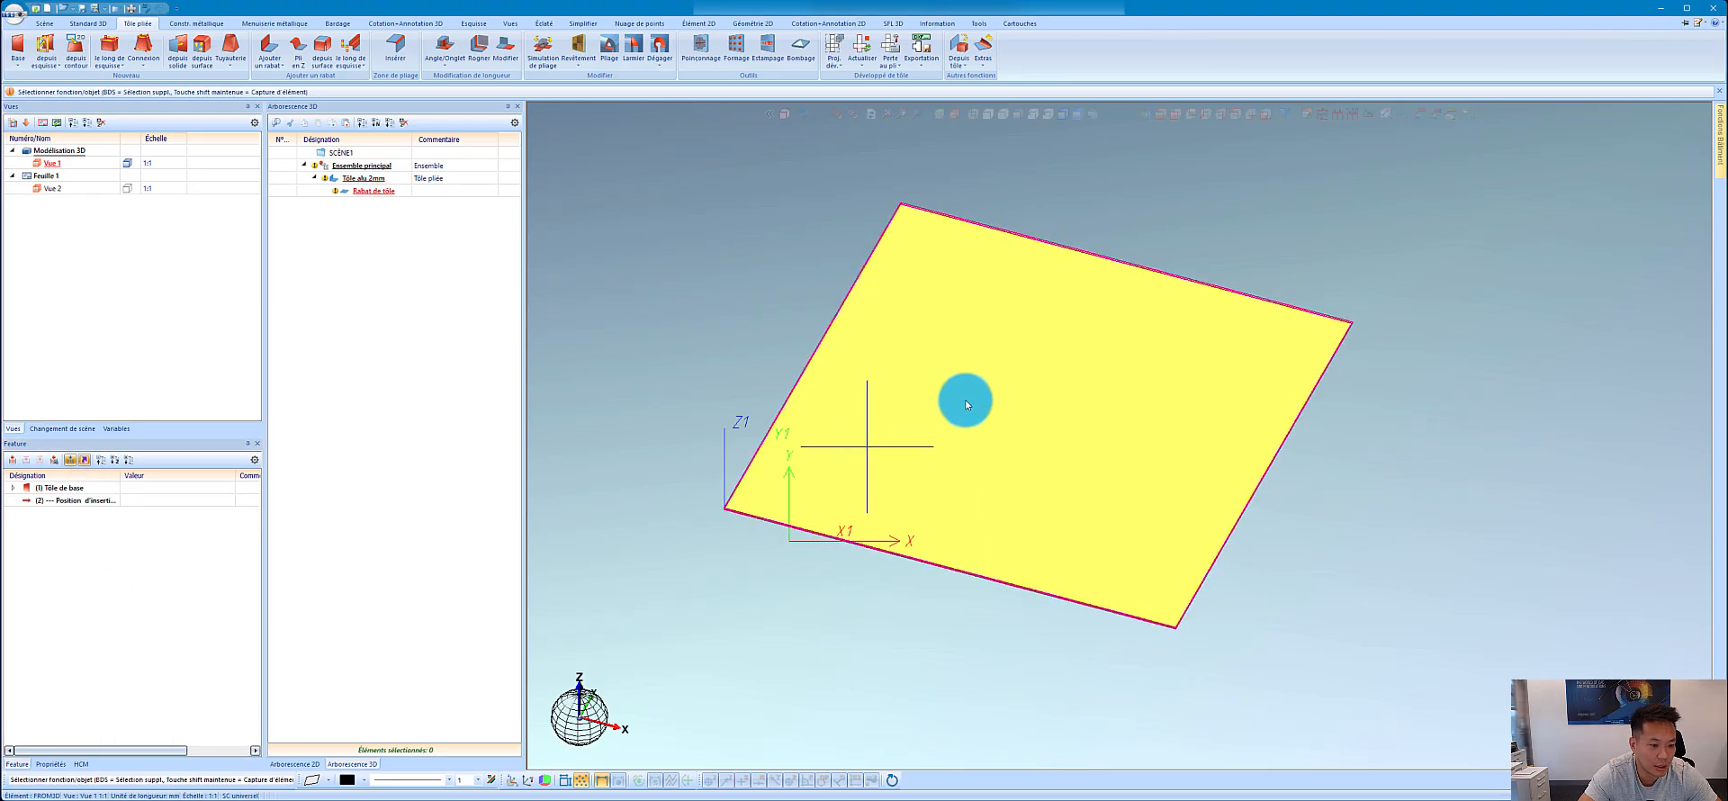
pyautogui.click(680, 358)
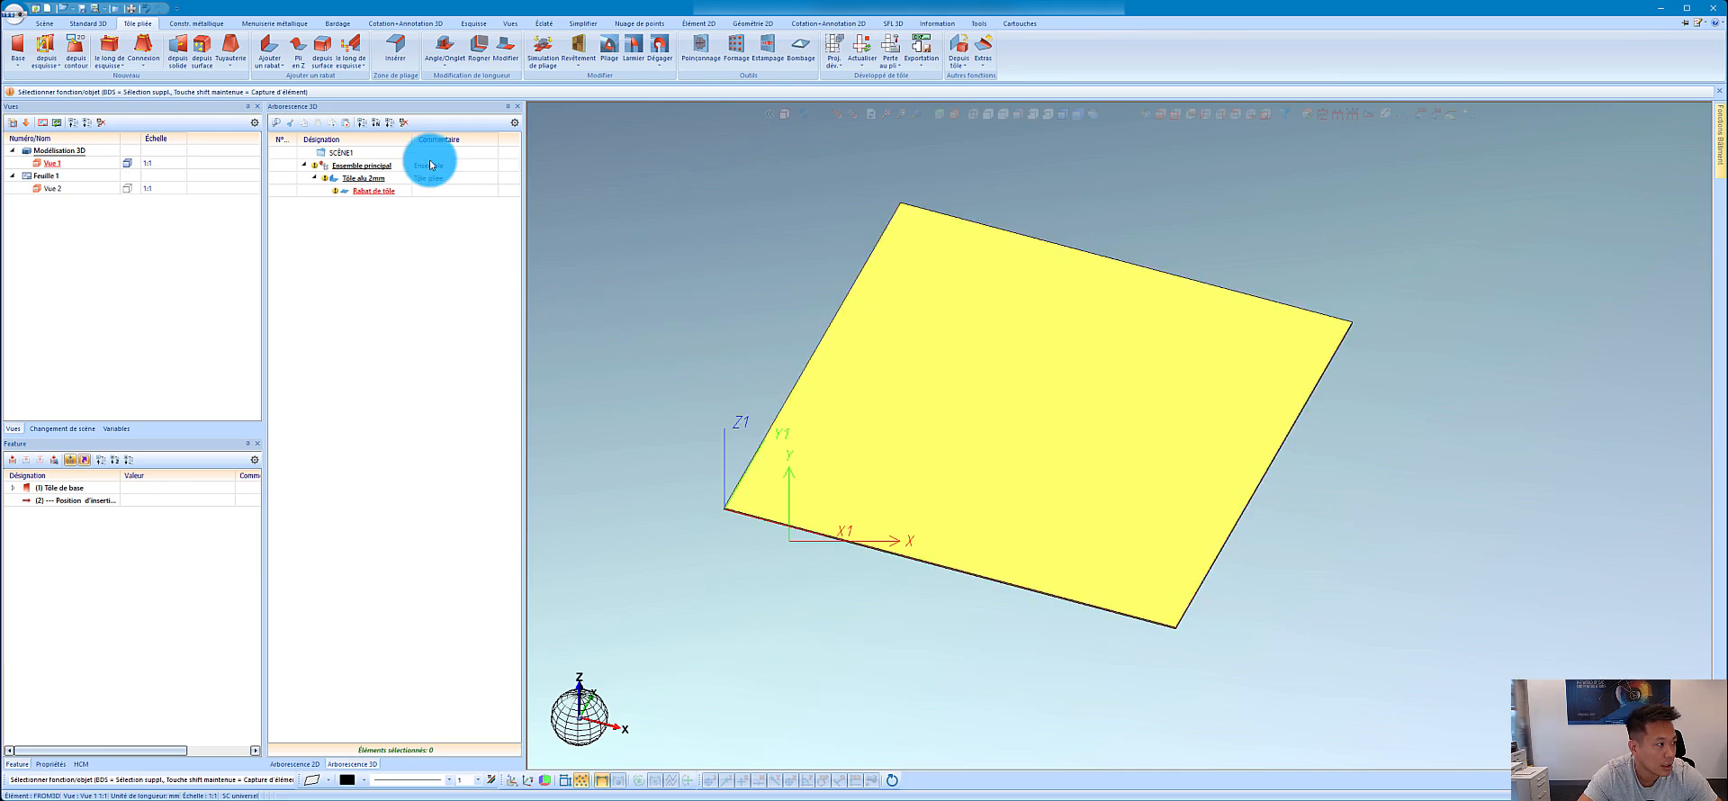
# Step: Start a hole pattern (Modèle de trou) on the sheet and place its coordinate system at the sheet's centre
pyautogui.click(79, 25)
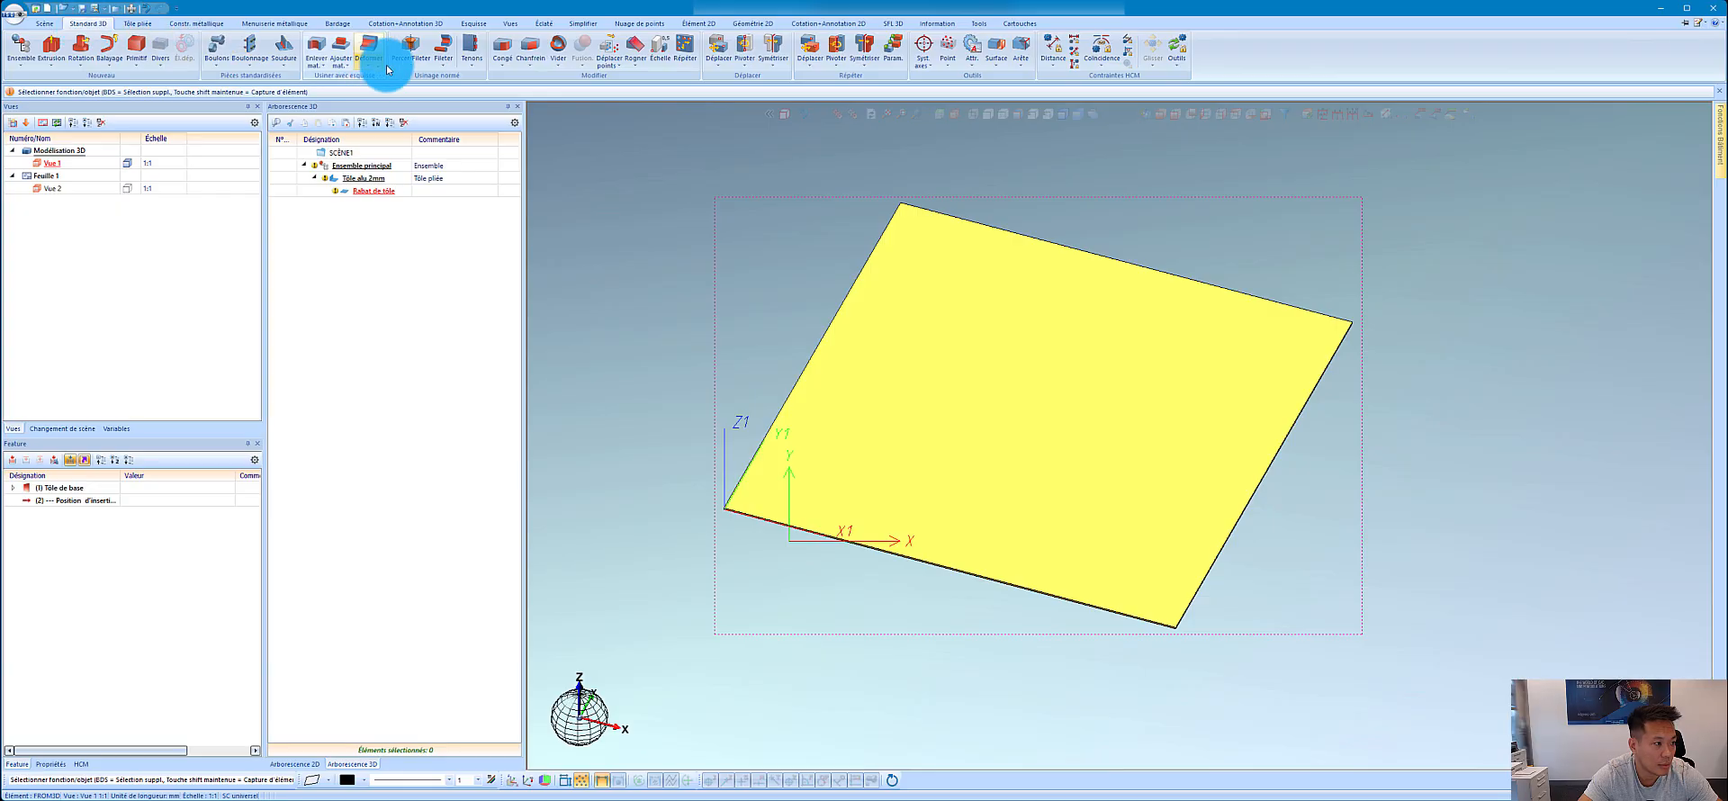
pyautogui.click(427, 69)
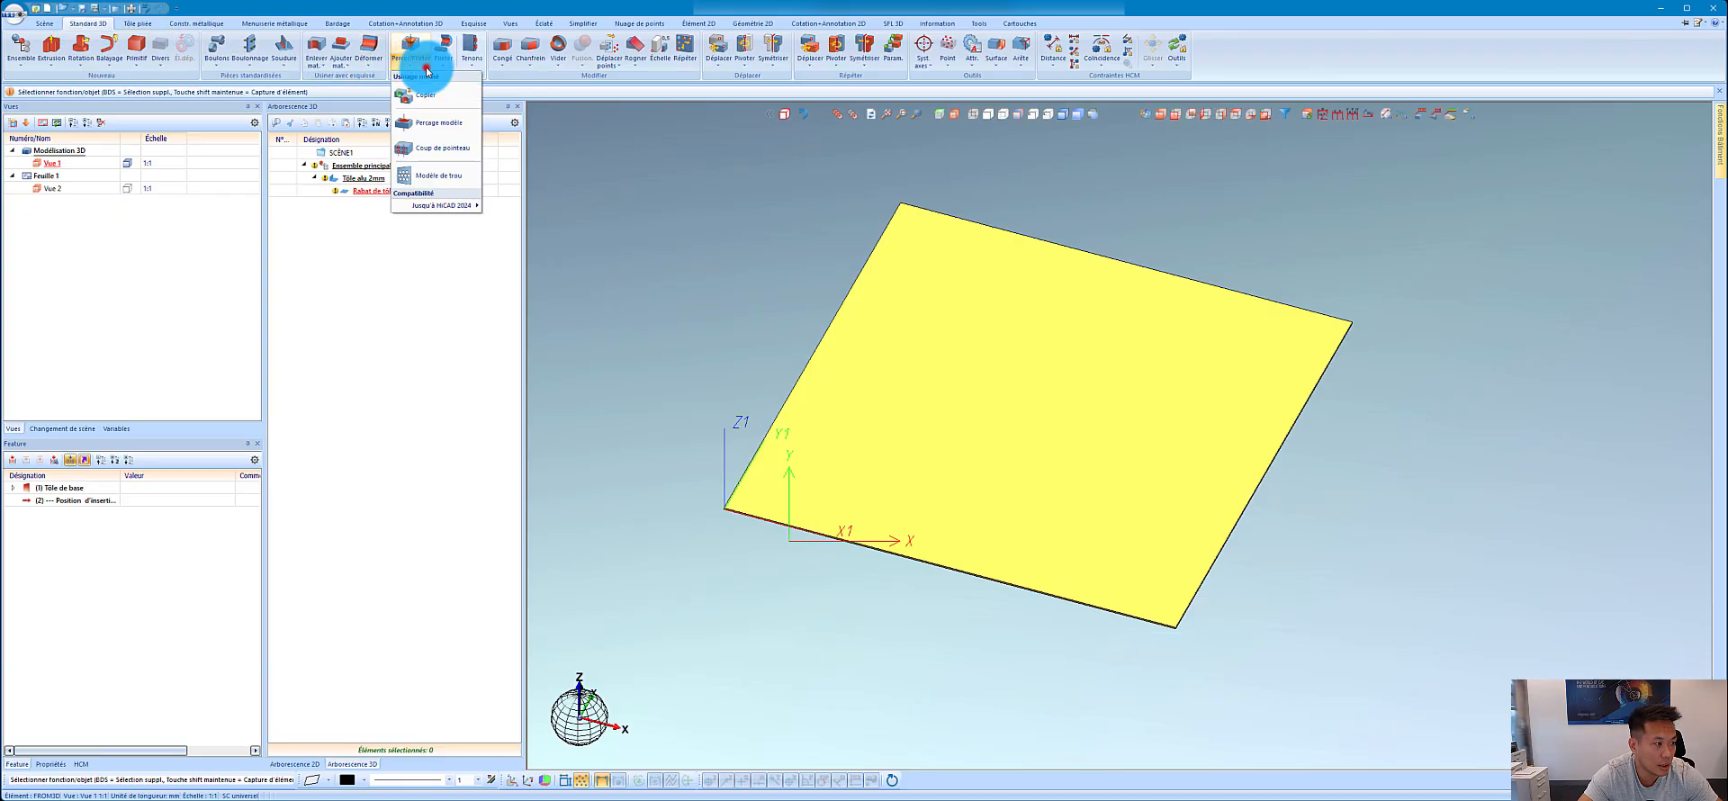
pyautogui.click(423, 182)
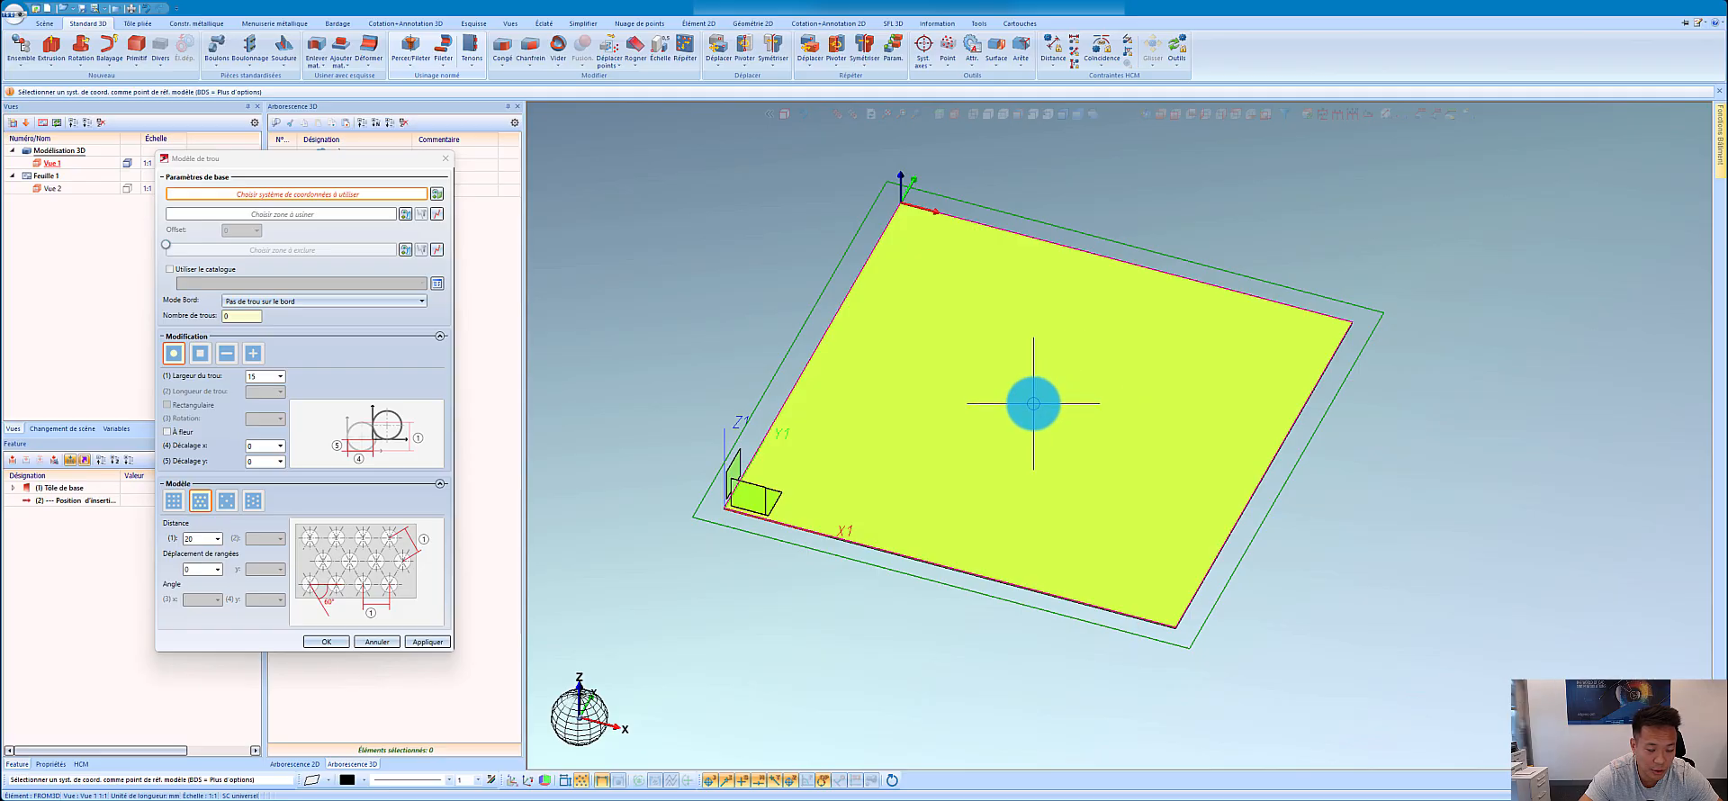
pyautogui.rightClick(976, 424)
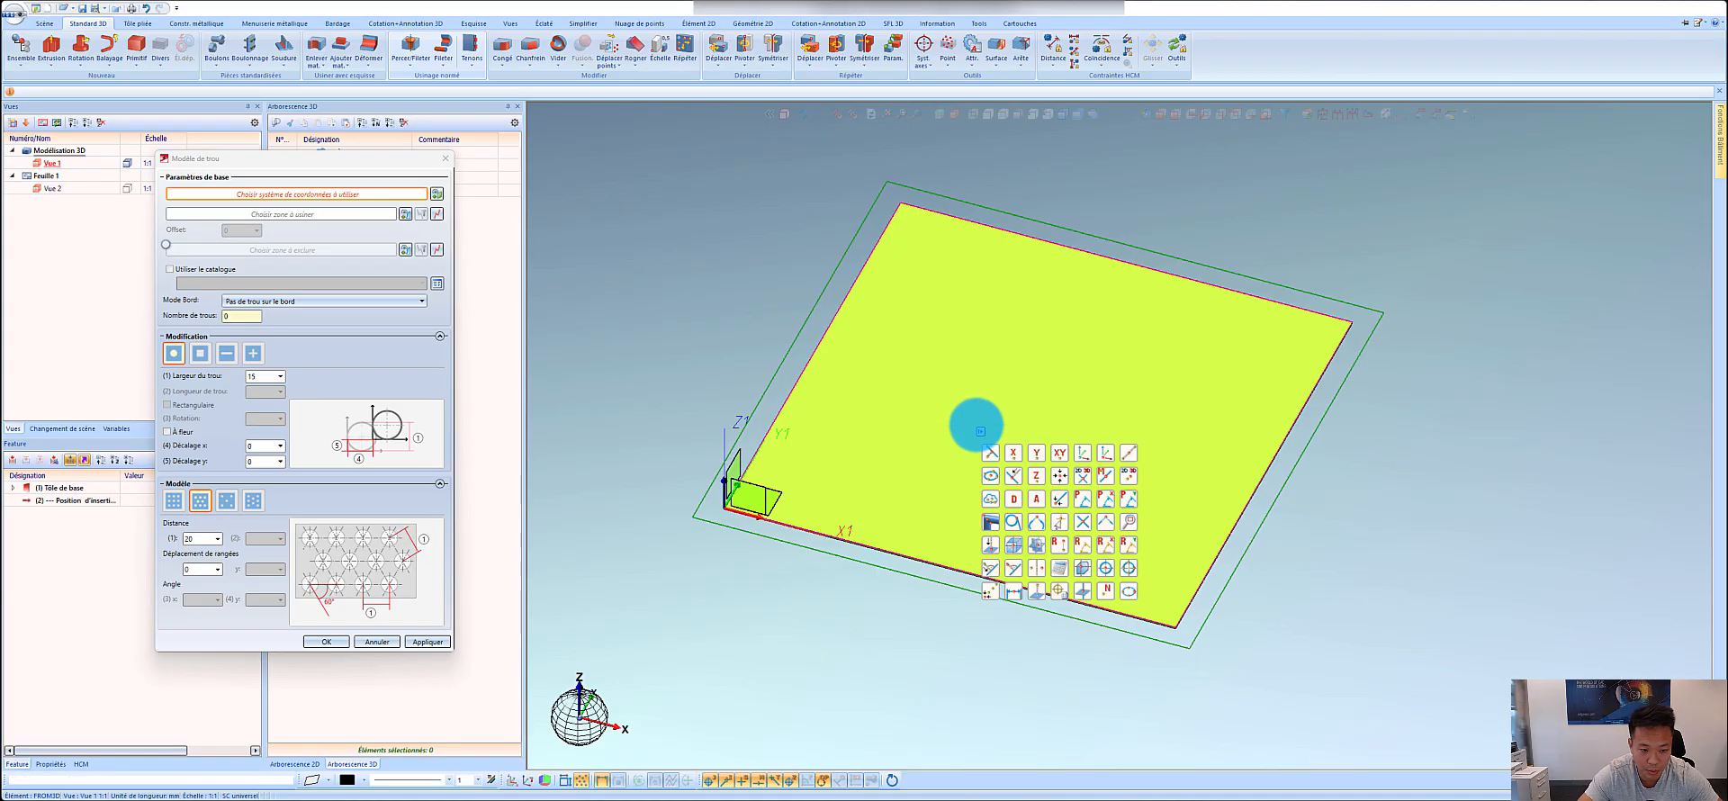
pyautogui.click(1086, 568)
pyautogui.click(1089, 520)
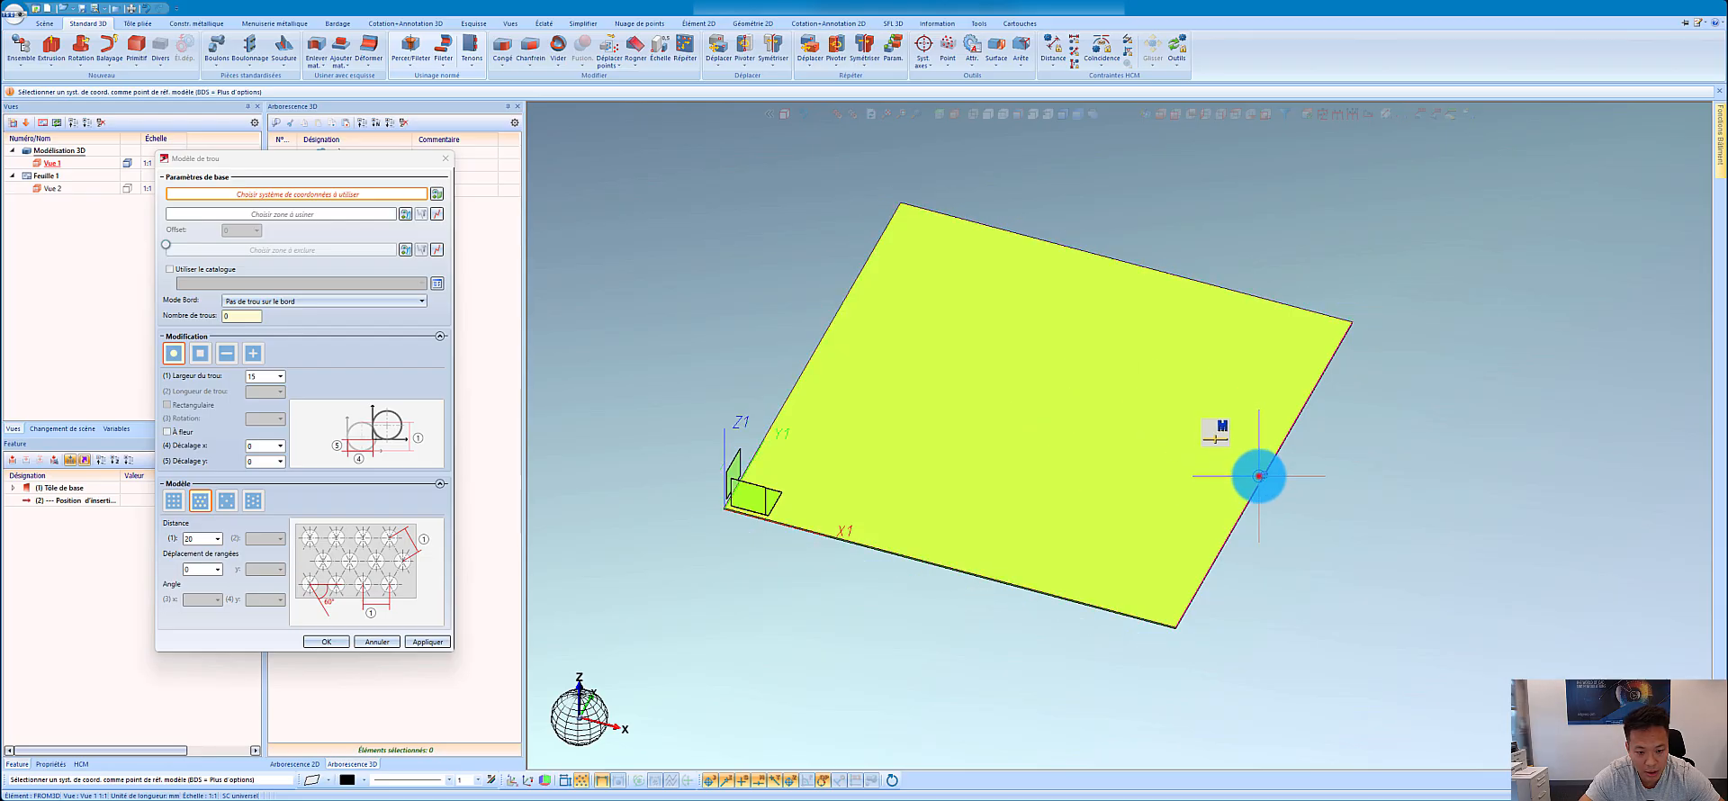
pyautogui.click(1126, 264)
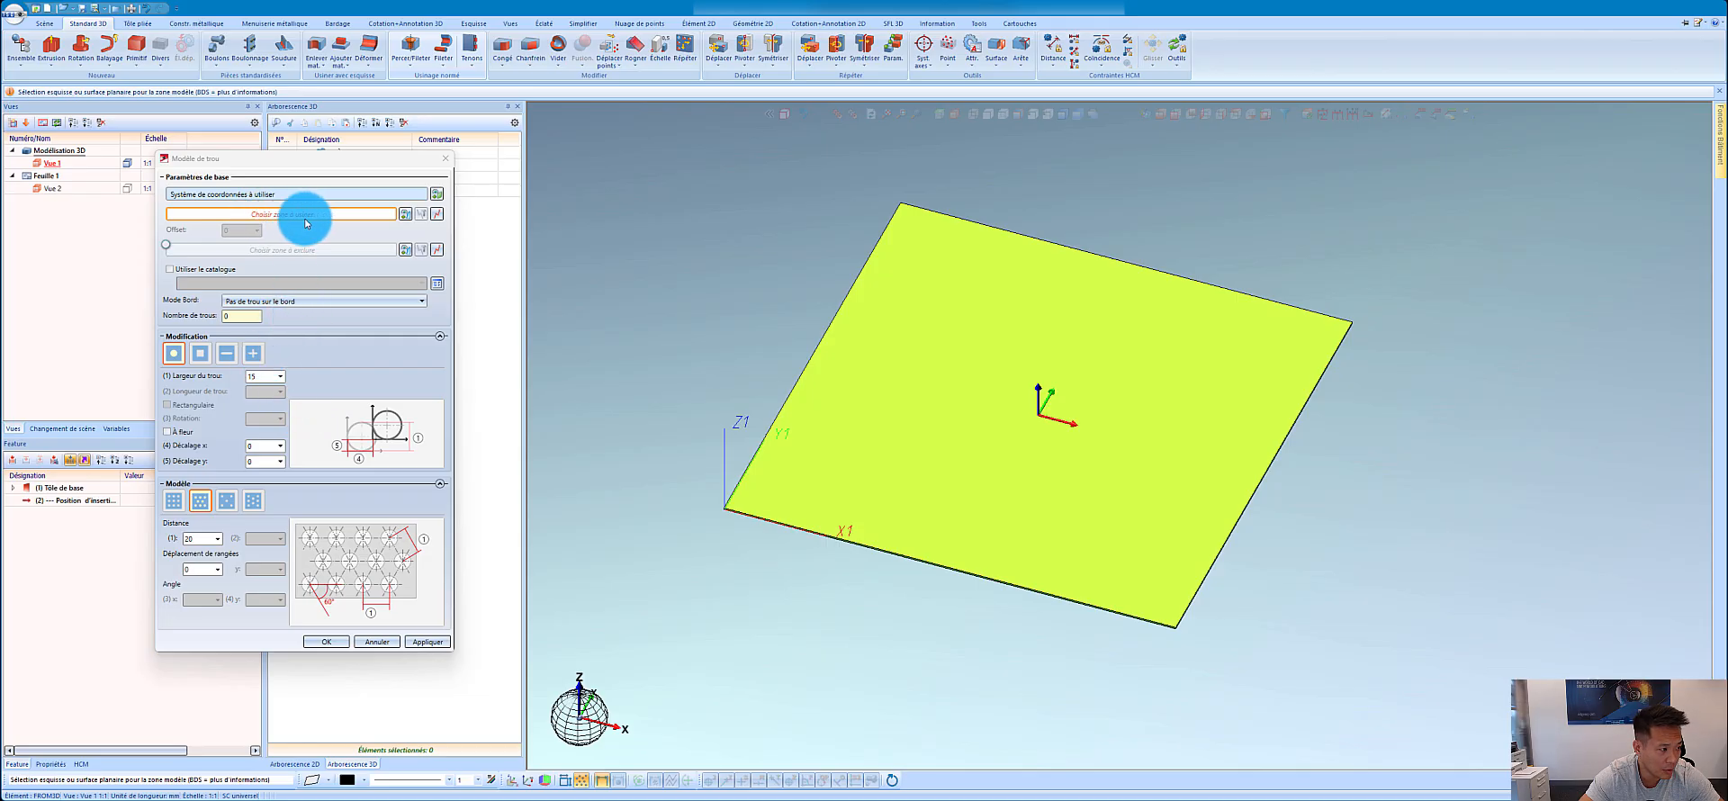
# Step: Use the sheet's top face as the pattern zone and try edge offsets of 30 and 20
pyautogui.click(918, 490)
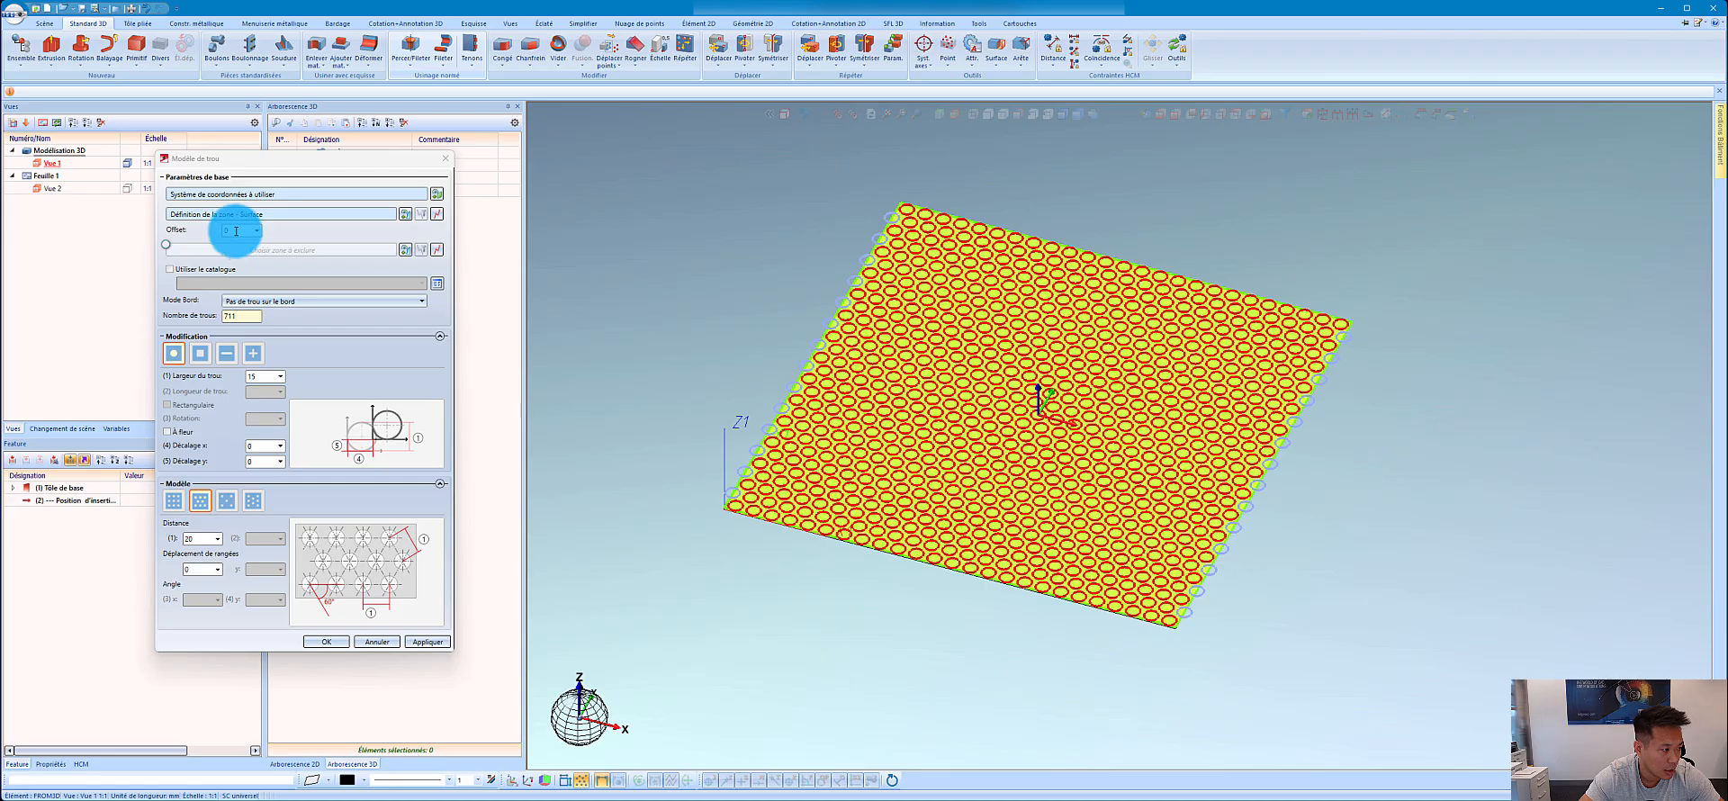
pyautogui.click(236, 230)
pyautogui.click(262, 375)
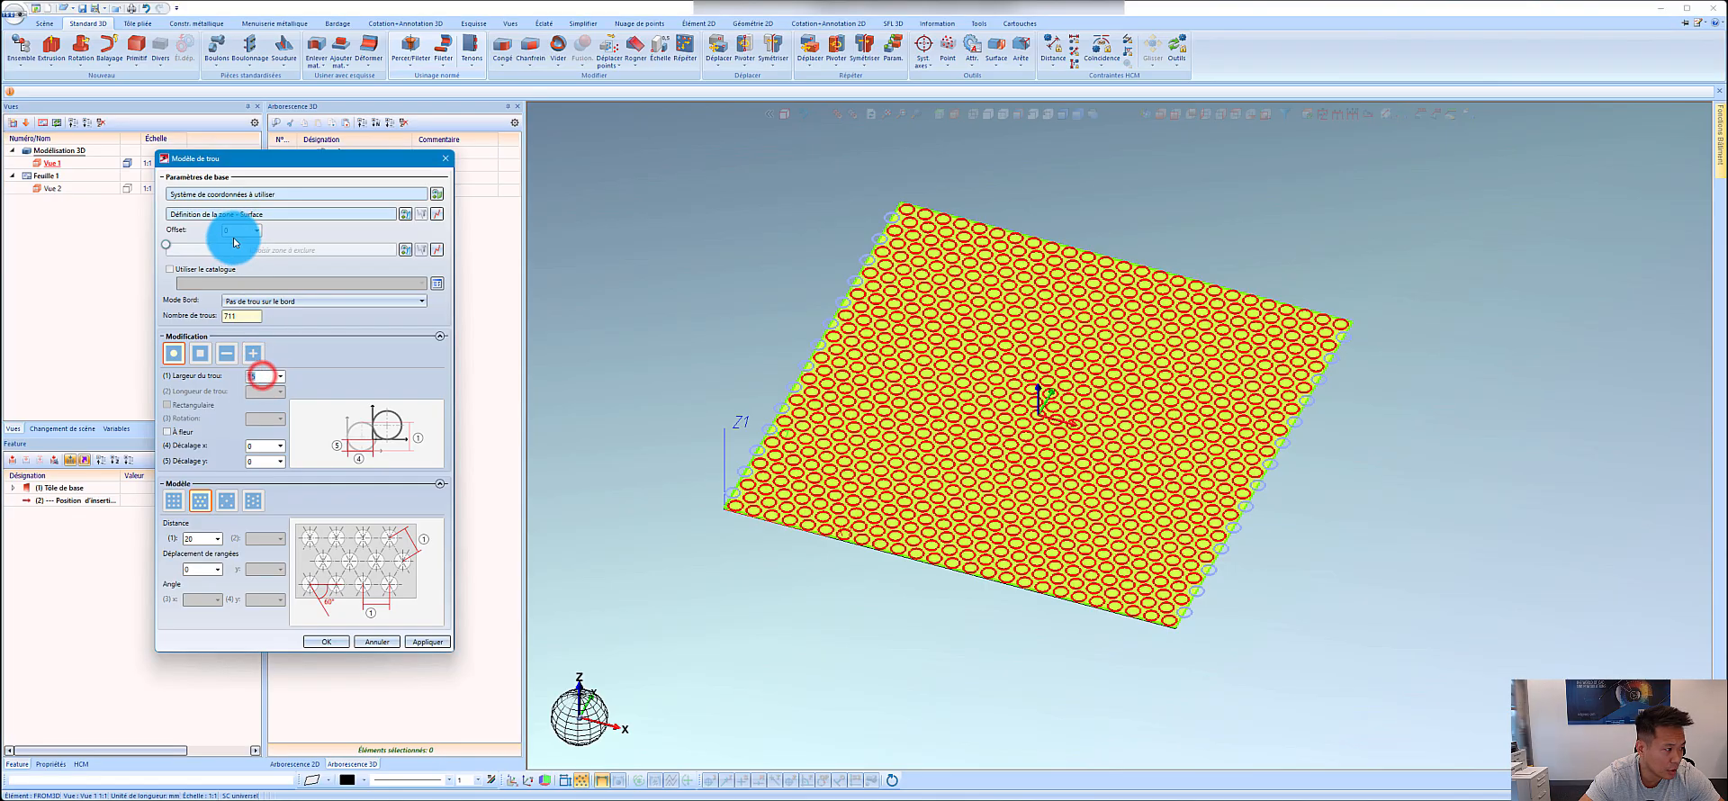
pyautogui.click(234, 232)
pyautogui.write('50')
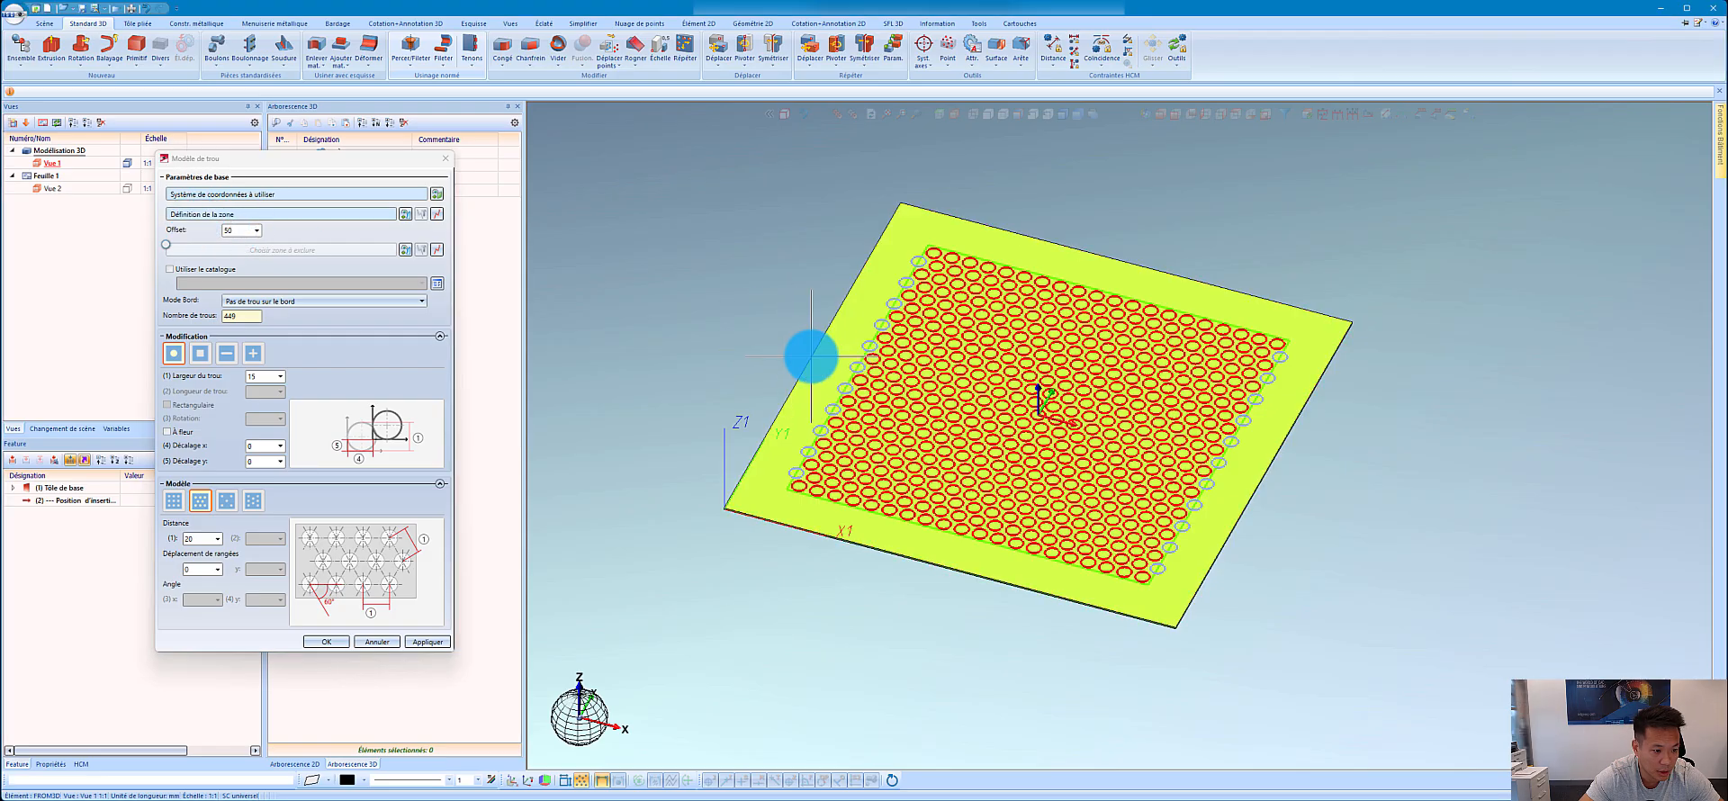
pyautogui.click(234, 231)
pyautogui.write('20')
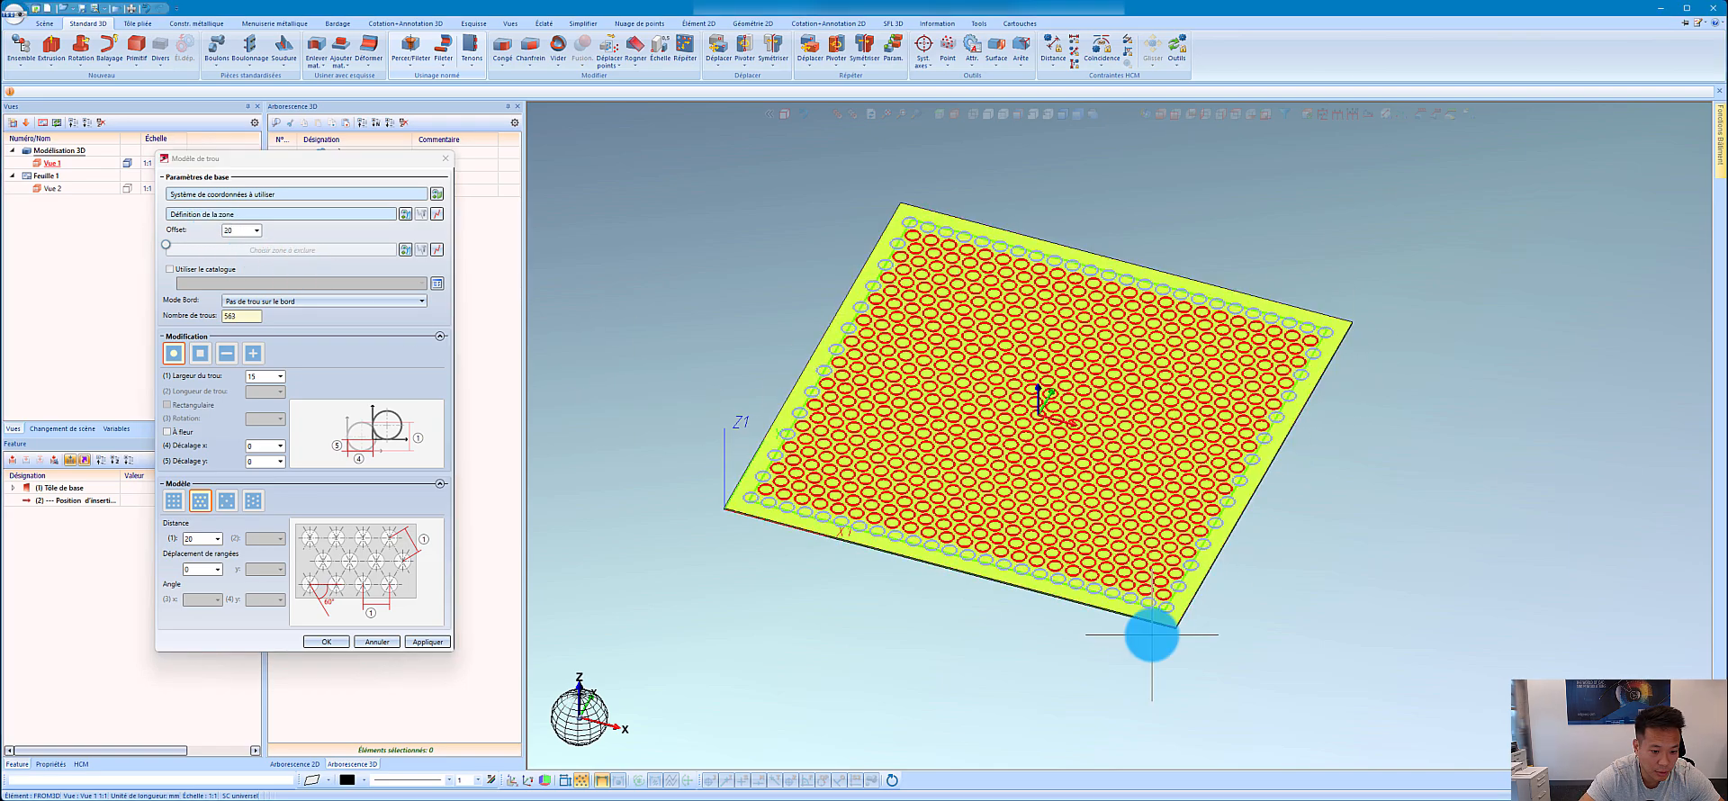
# Step: Preview square, slotted and sketch-based hole shapes for the pattern, and return to round holes
pyautogui.click(258, 377)
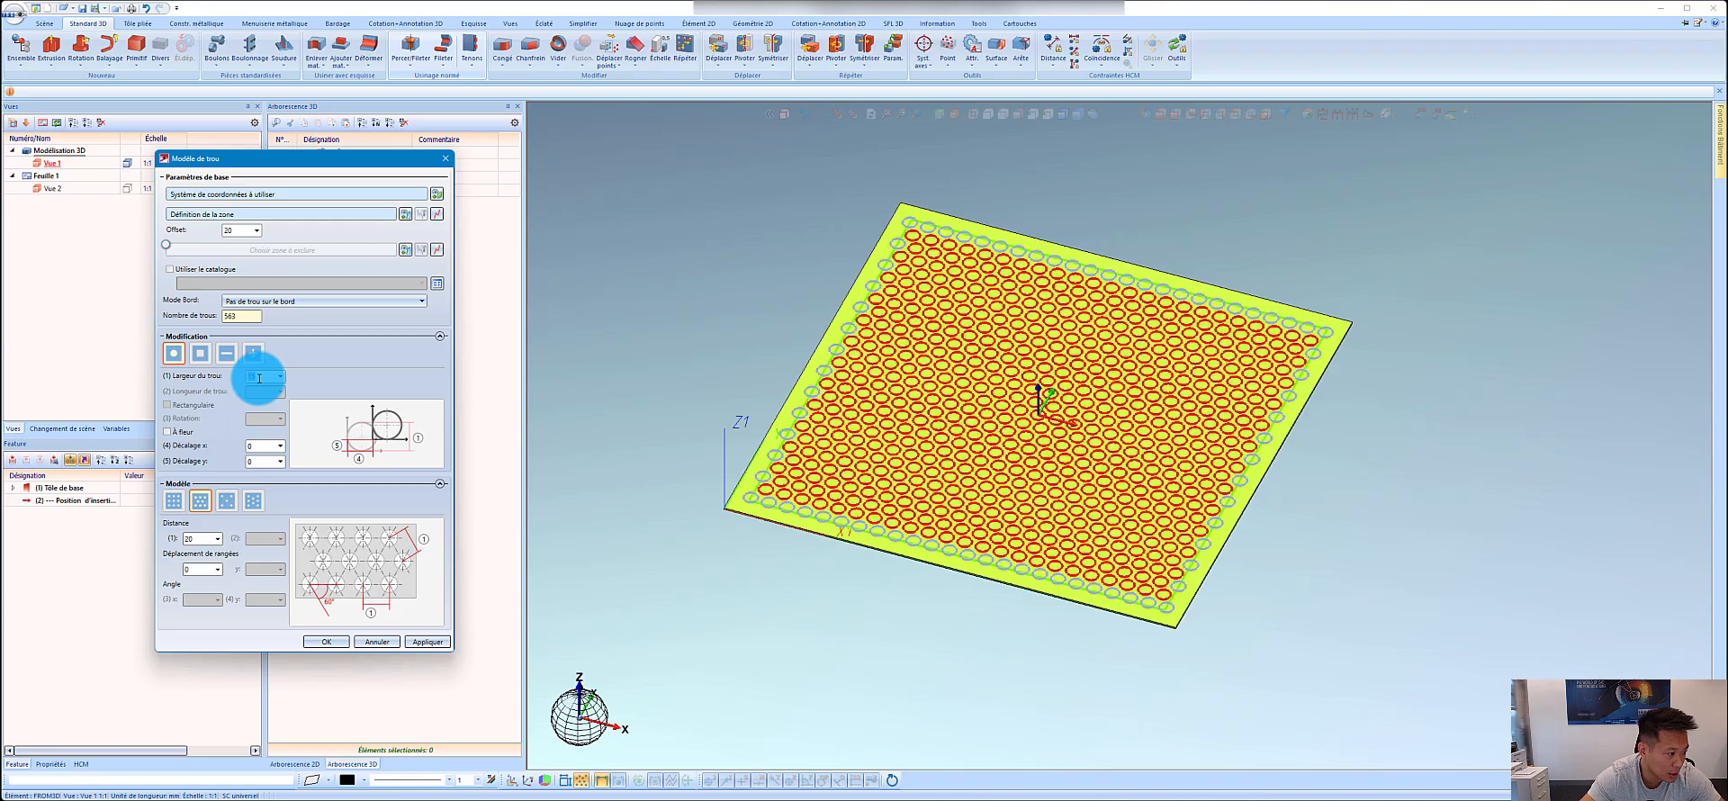
pyautogui.click(198, 356)
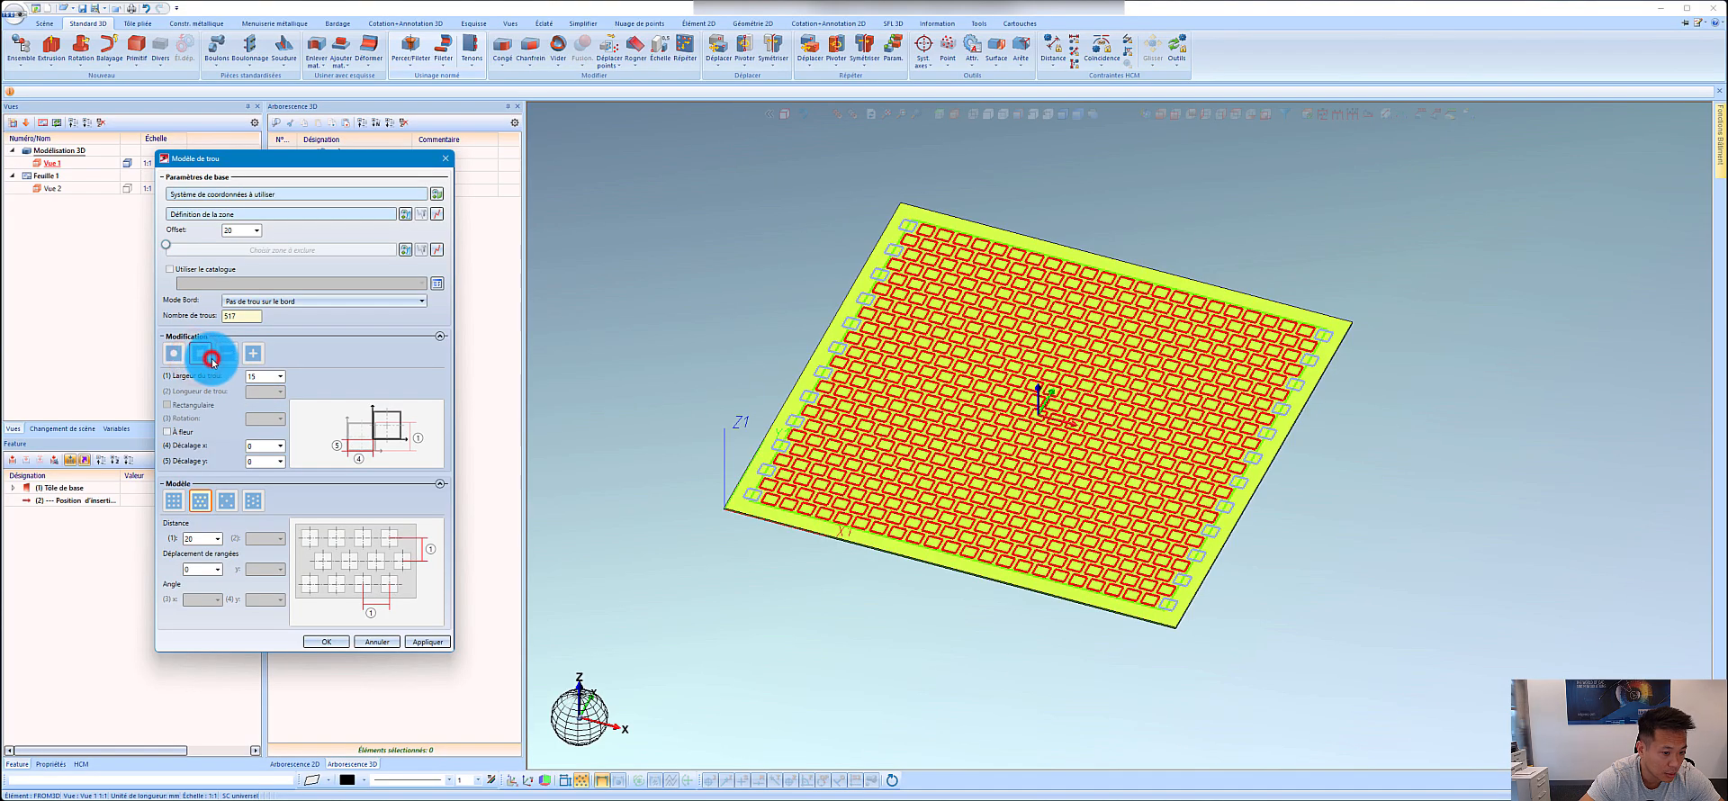
pyautogui.click(223, 358)
pyautogui.click(253, 352)
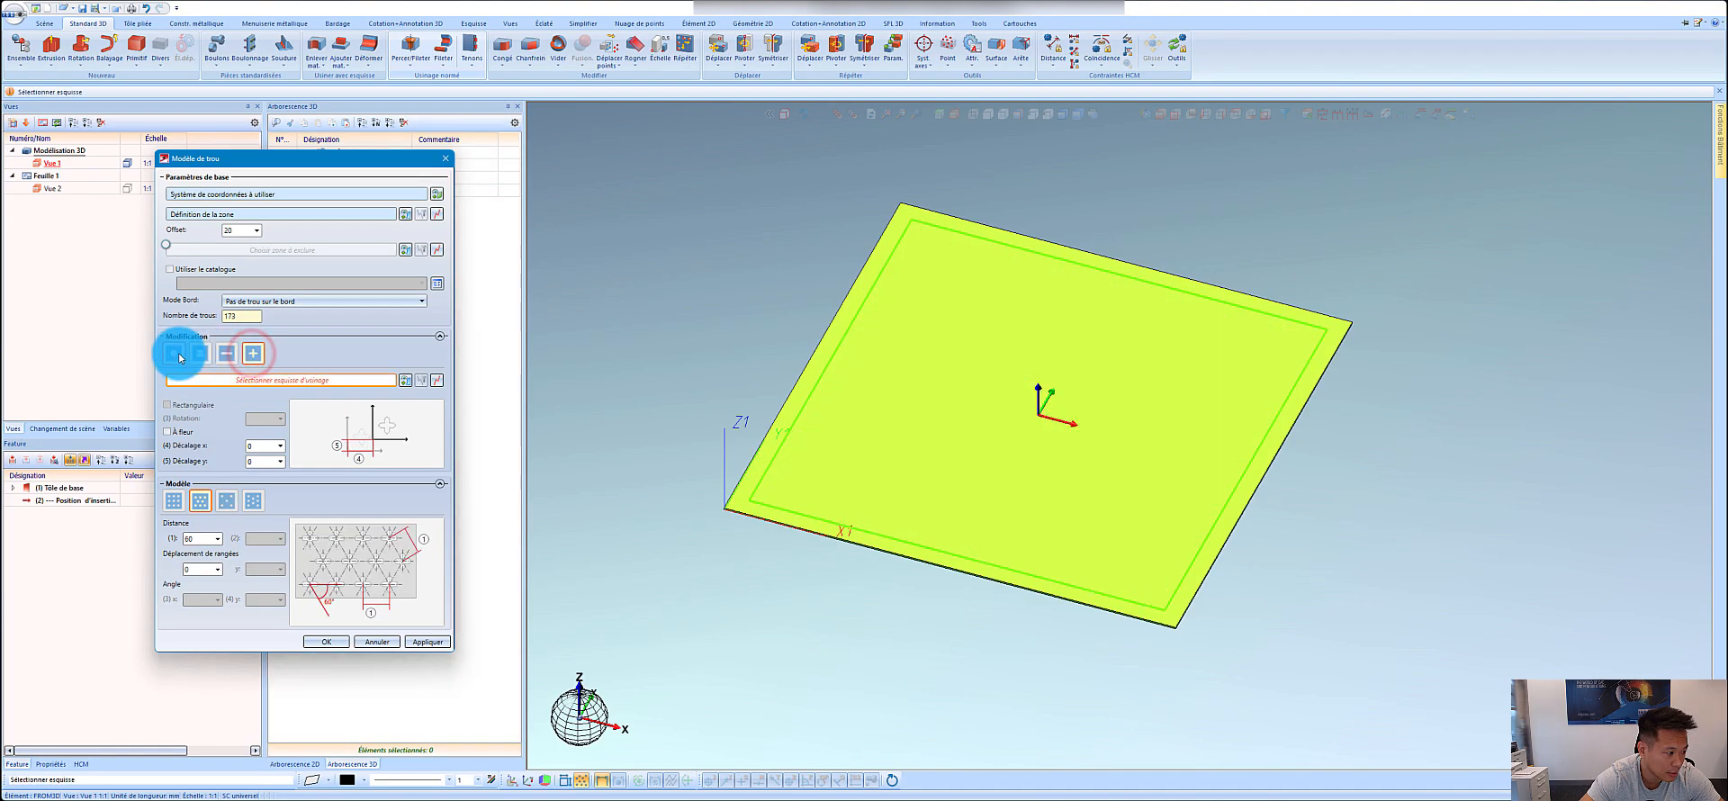
pyautogui.click(179, 355)
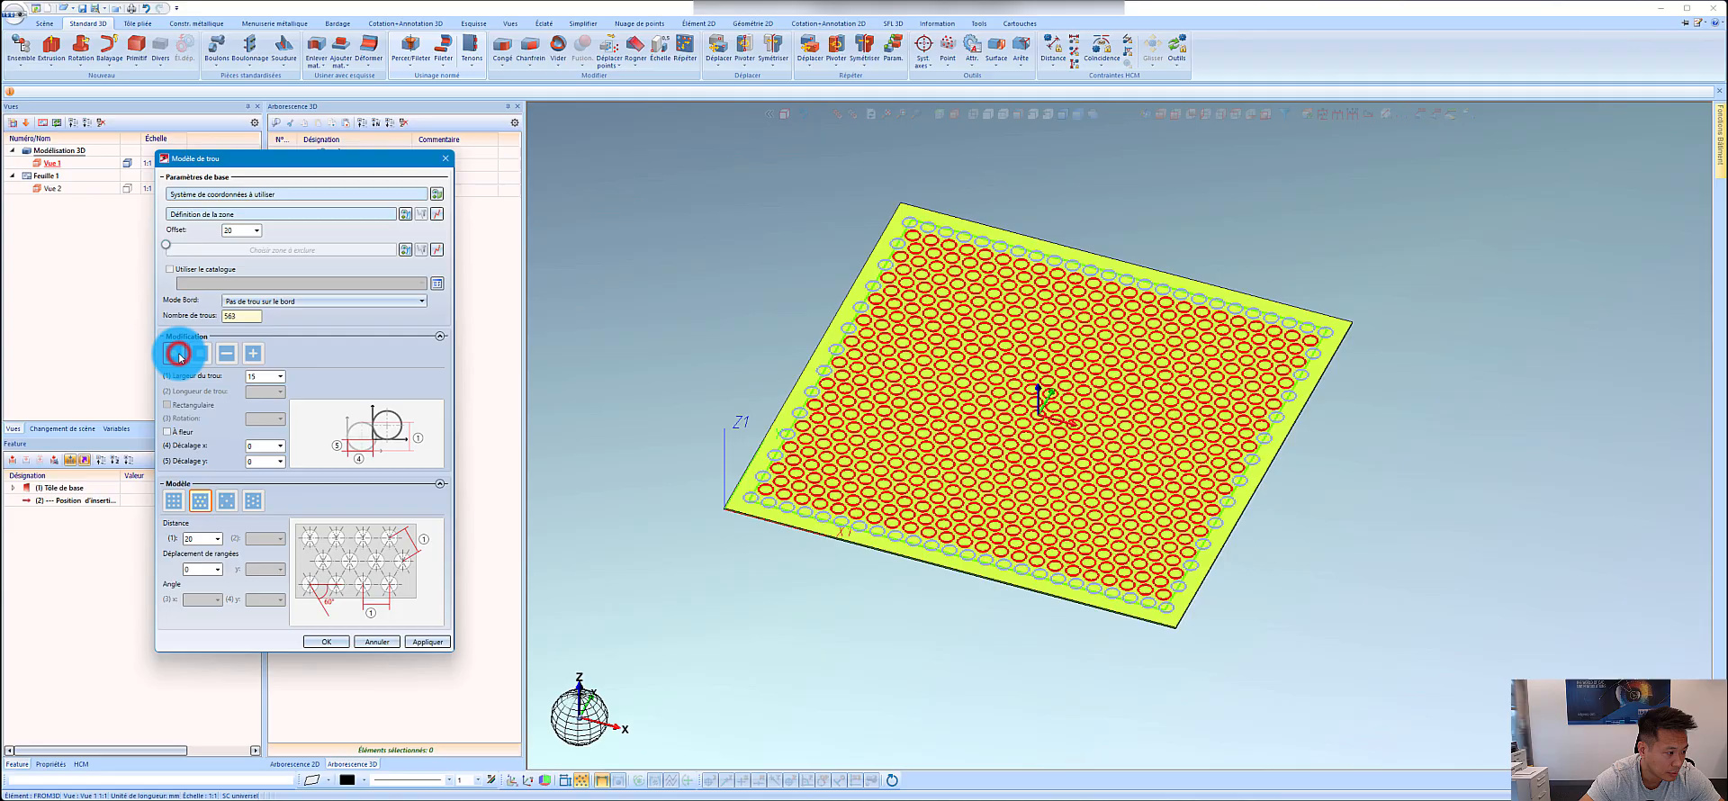
# Step: Preview the diagonal and the freely defined pattern layouts, and discard the hole pattern
pyautogui.click(192, 503)
pyautogui.click(228, 502)
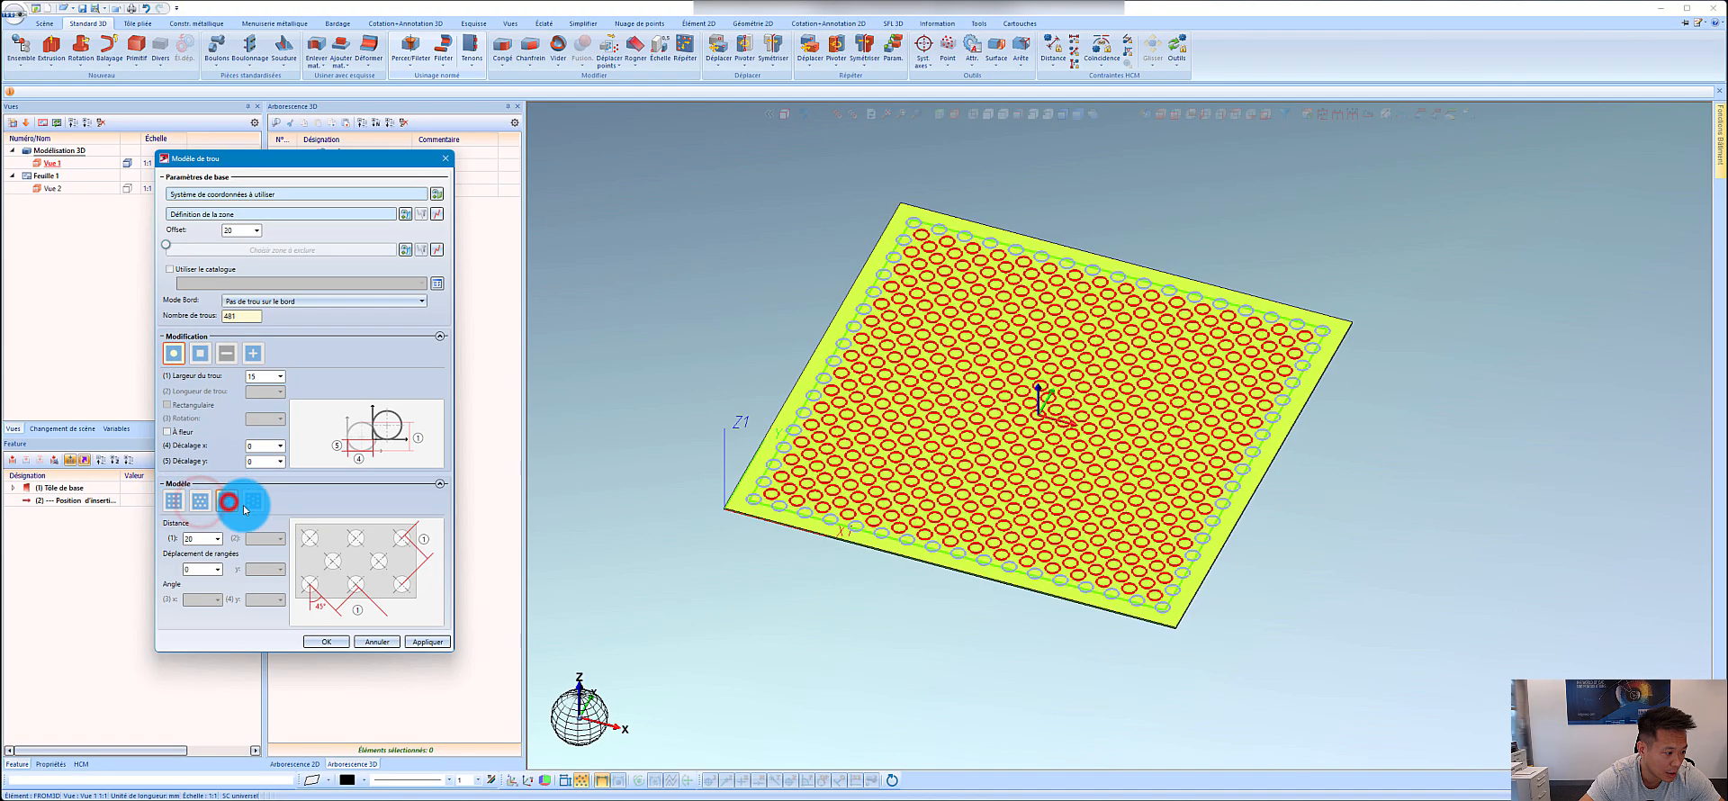
pyautogui.click(254, 506)
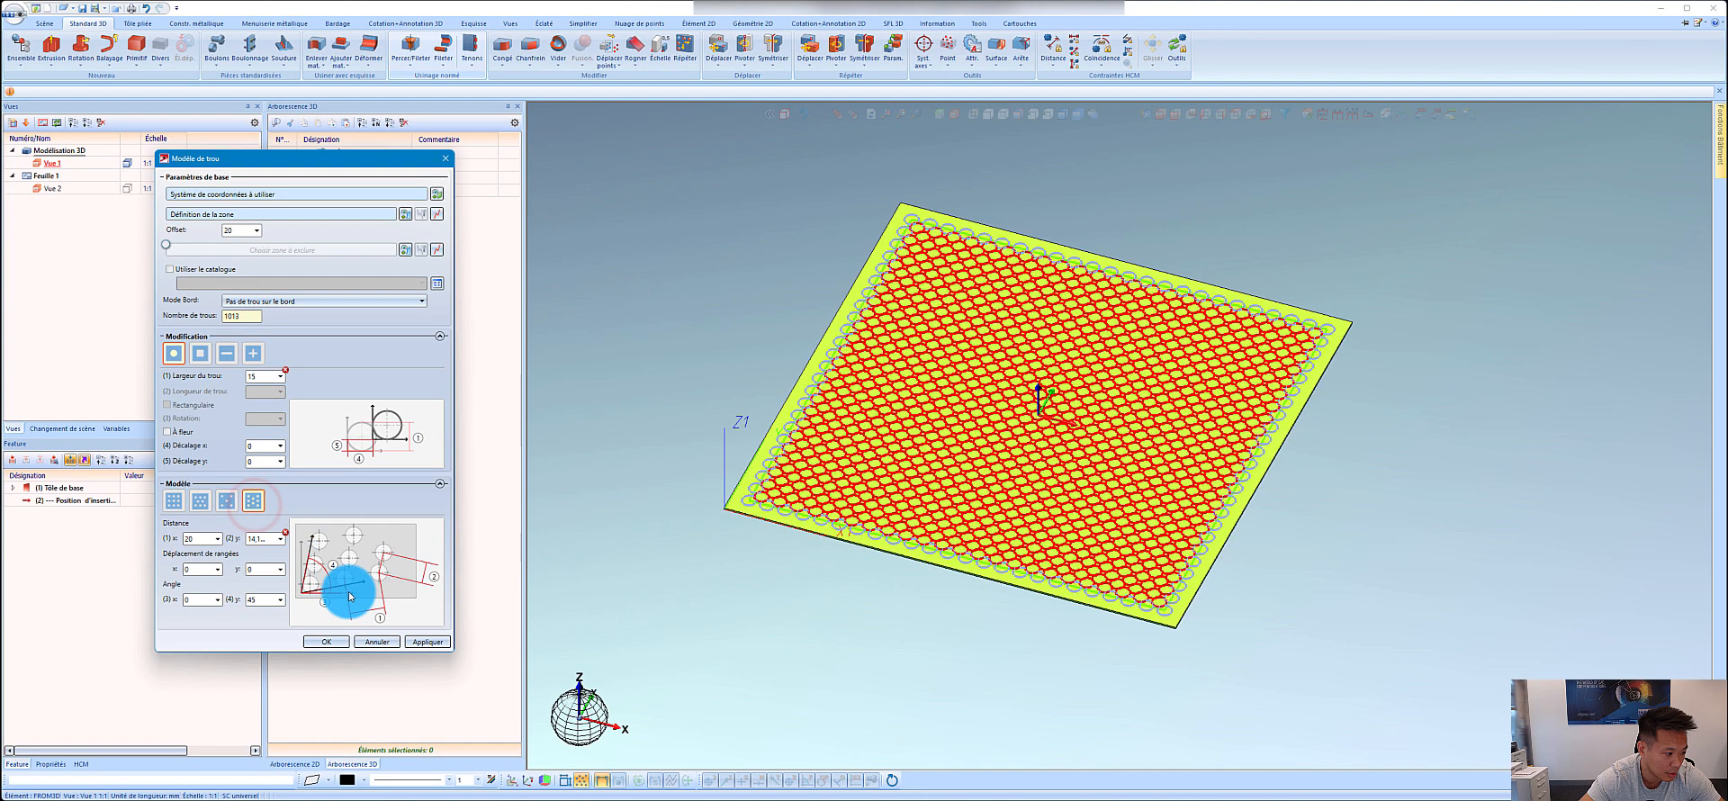
pyautogui.click(214, 540)
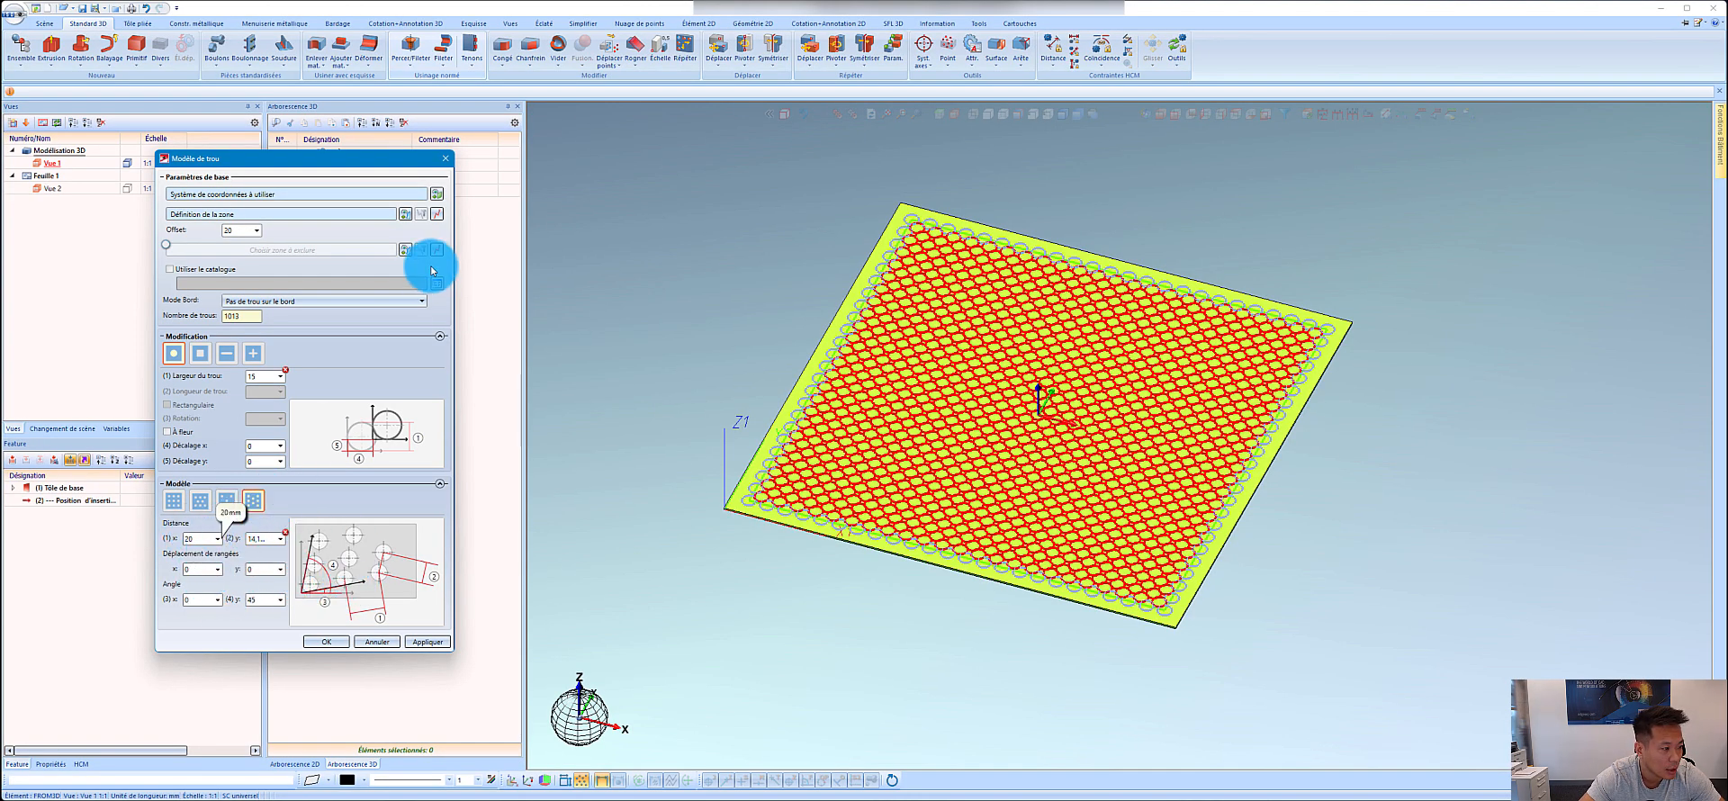
pyautogui.click(445, 162)
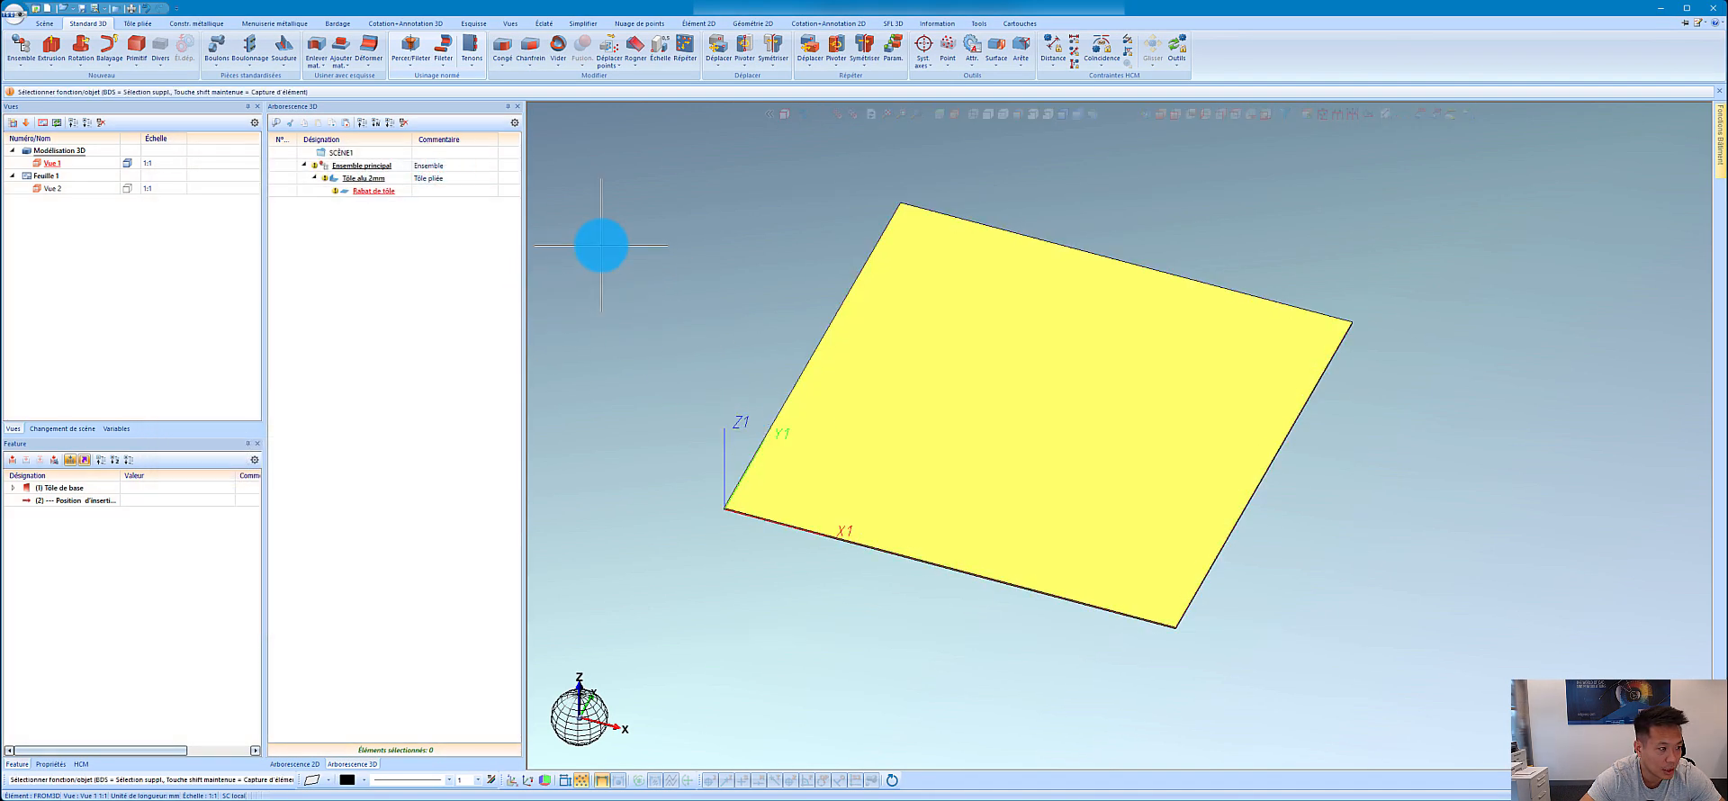
# Step: Create a new sketch on the sheet's top face
pyautogui.rightClick(660, 333)
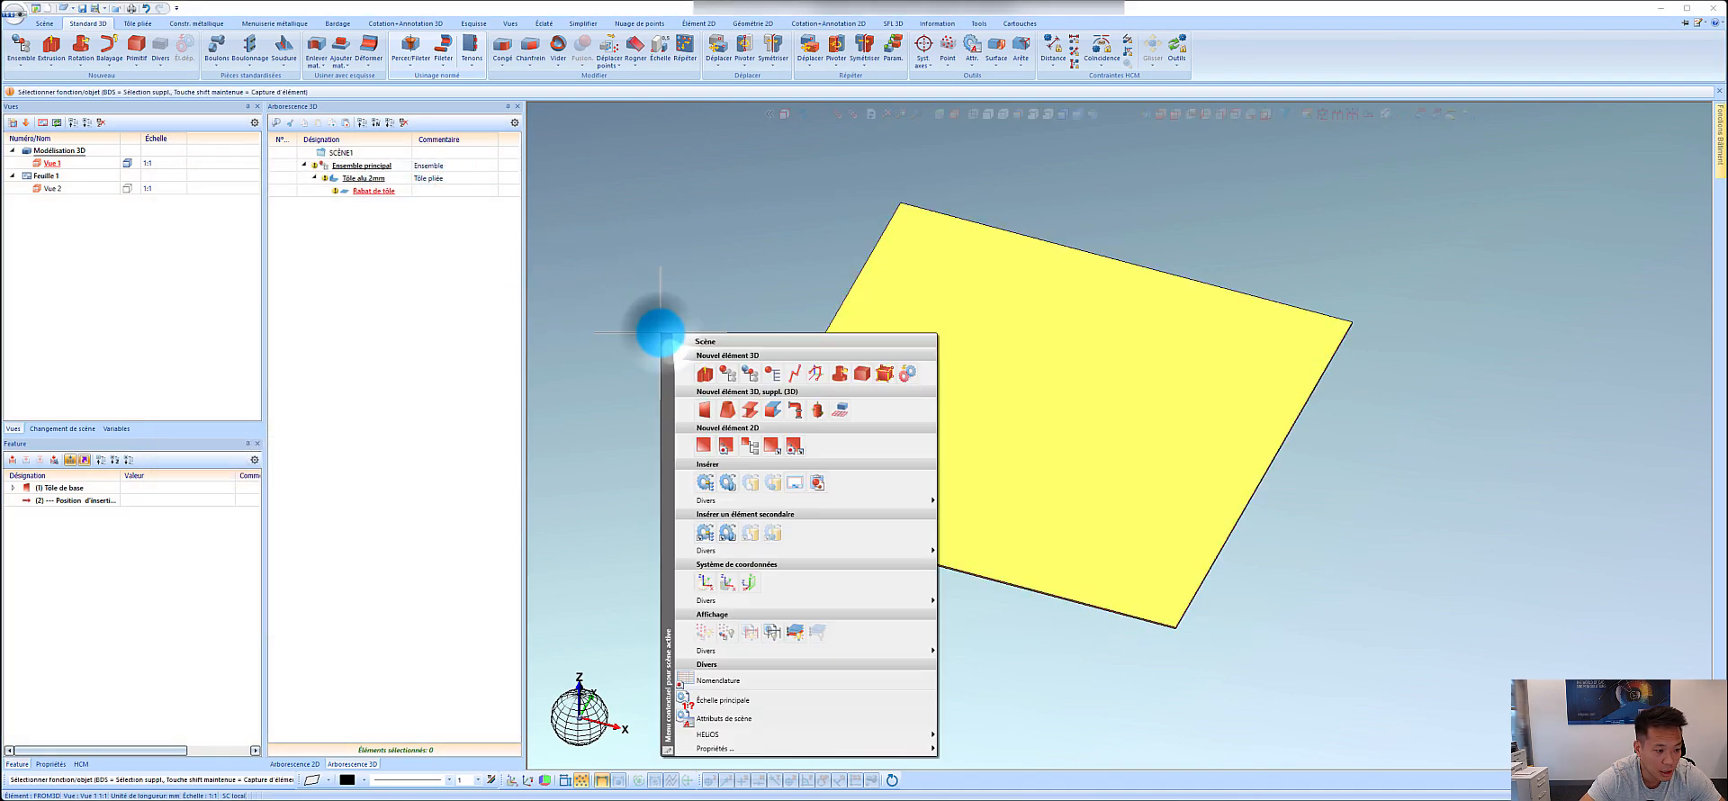
pyautogui.click(796, 374)
pyautogui.click(856, 487)
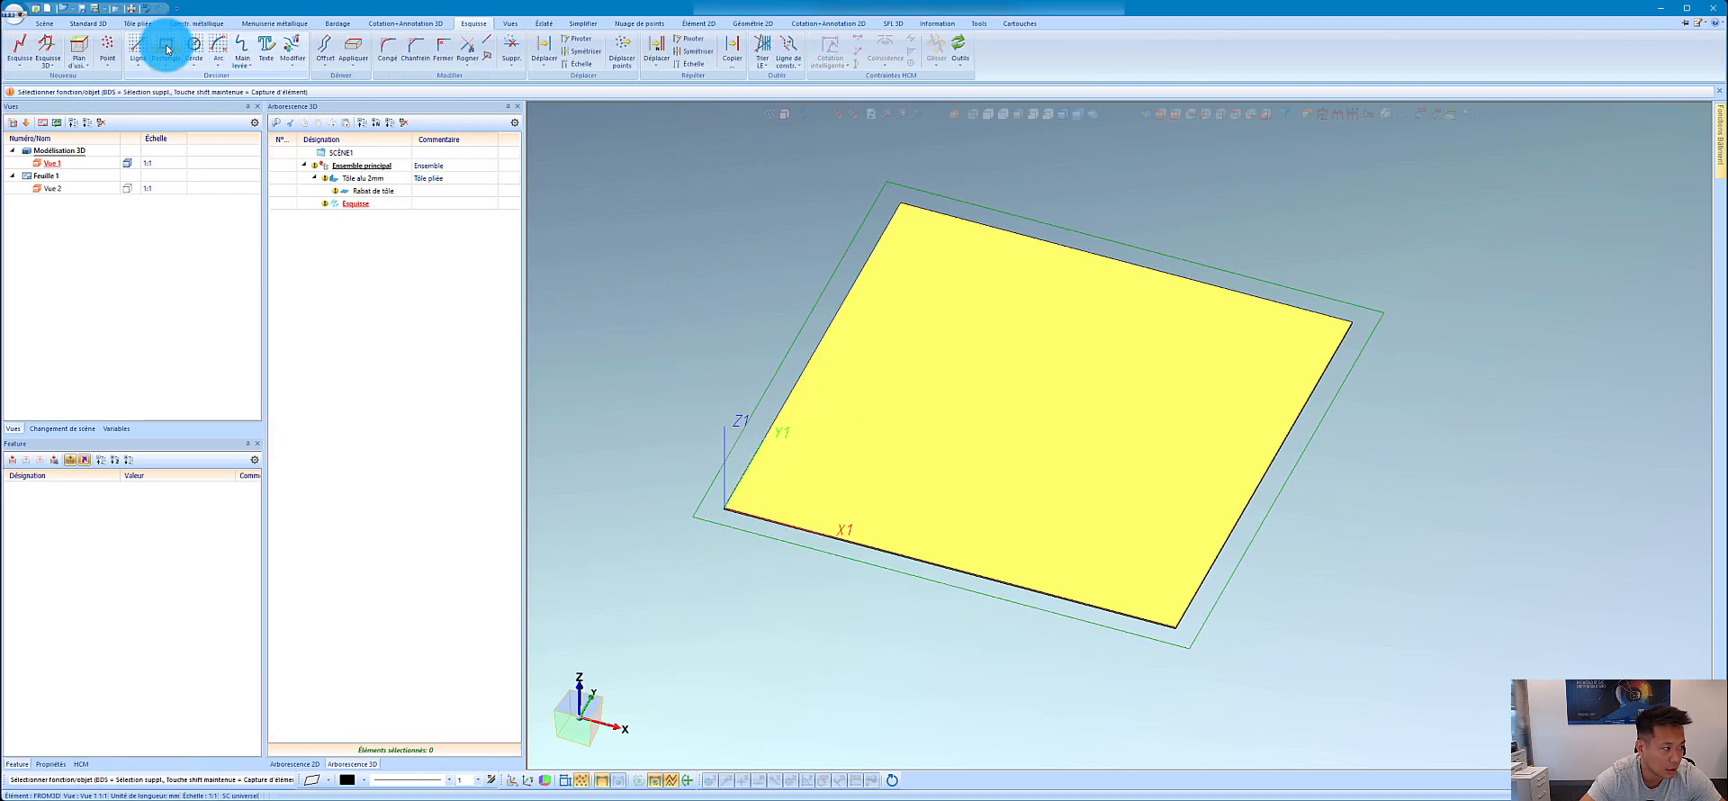
# Step: Sketch a large circle inside the sheet outline, off-centre towards the Y1 edge, using the 20 grid spacing
pyautogui.click(192, 49)
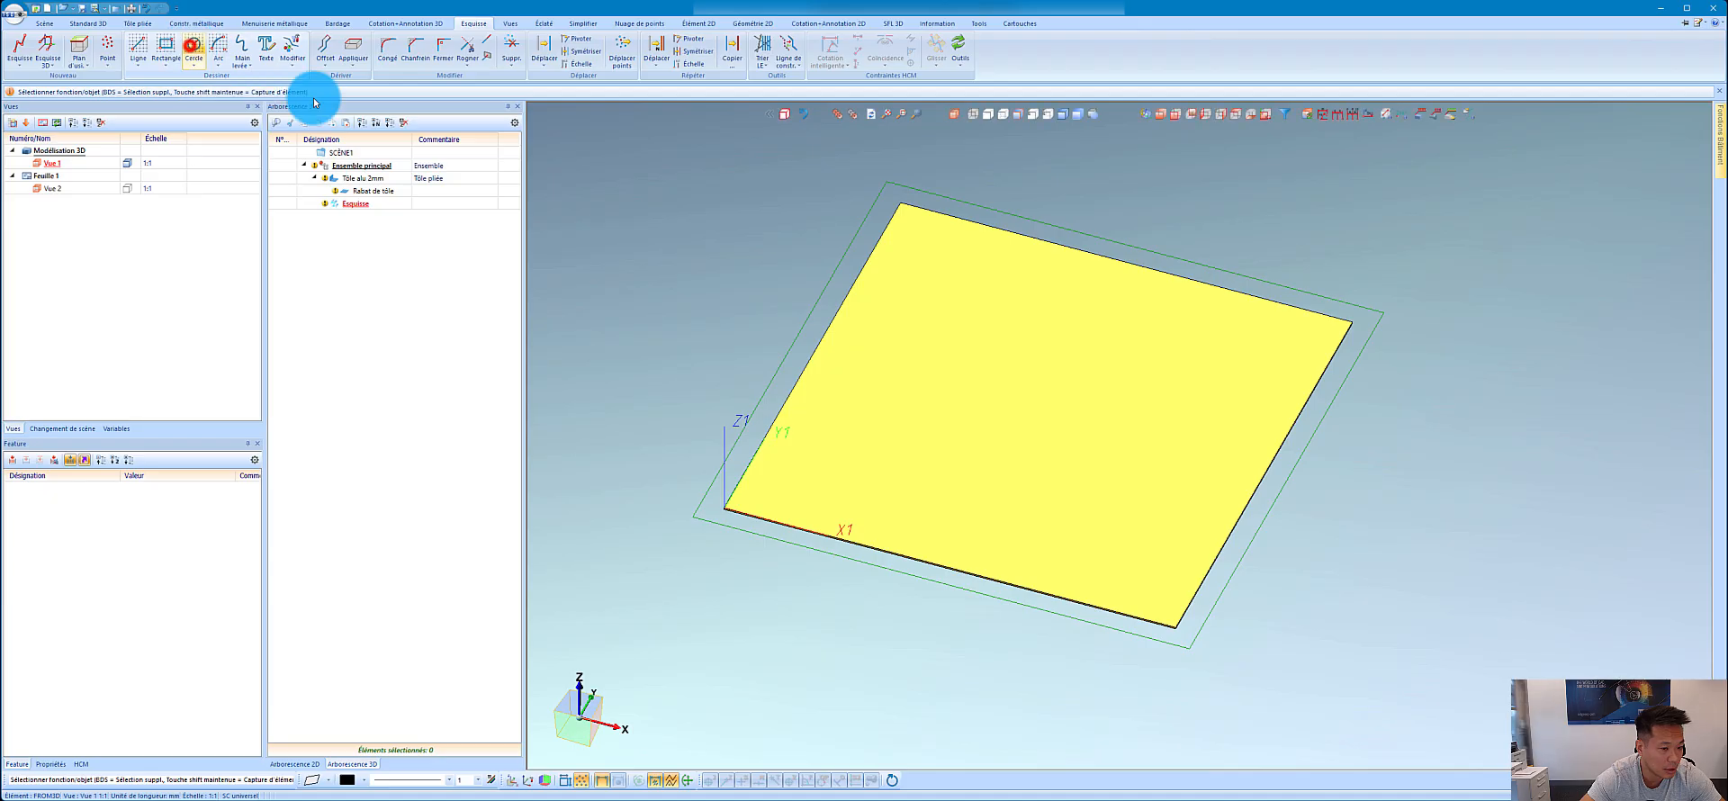
pyautogui.click(874, 388)
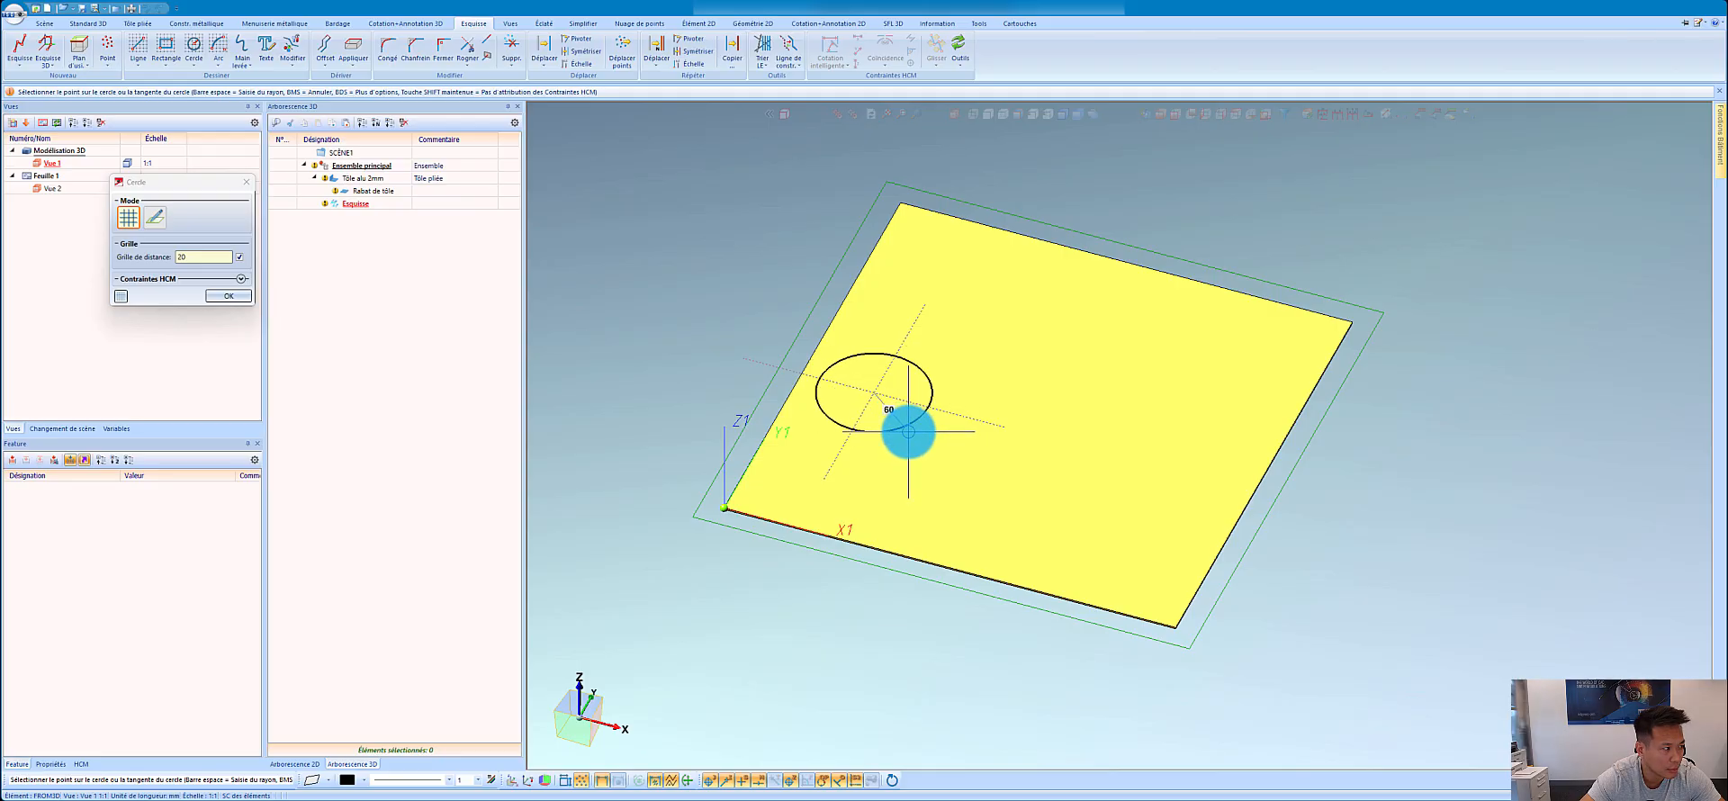
pyautogui.press('Escape')
pyautogui.click(193, 42)
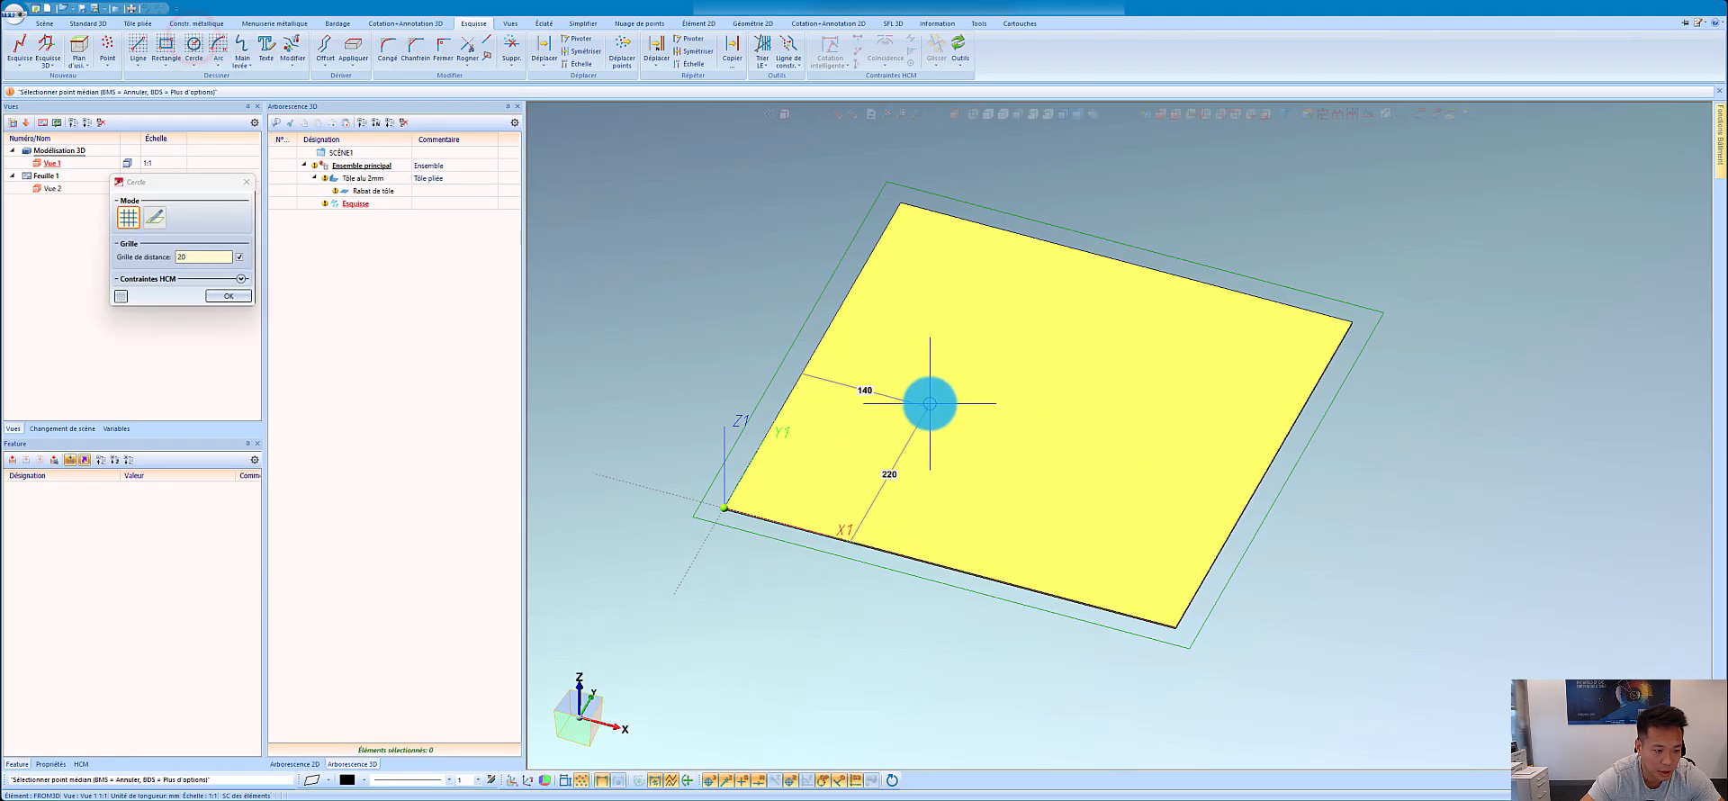
pyautogui.click(941, 404)
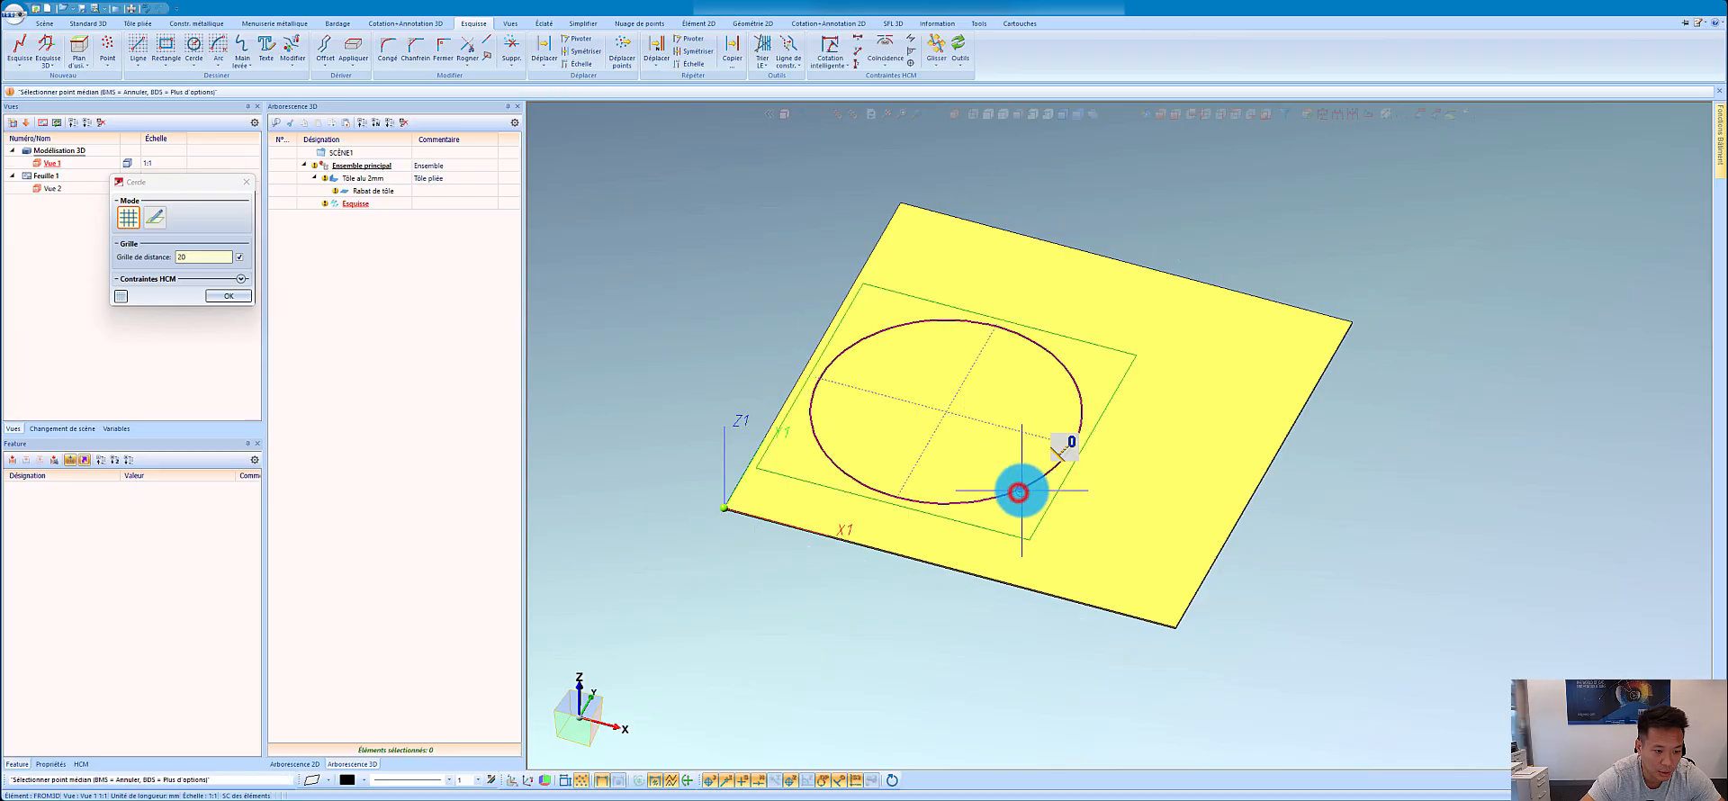
pyautogui.click(1017, 492)
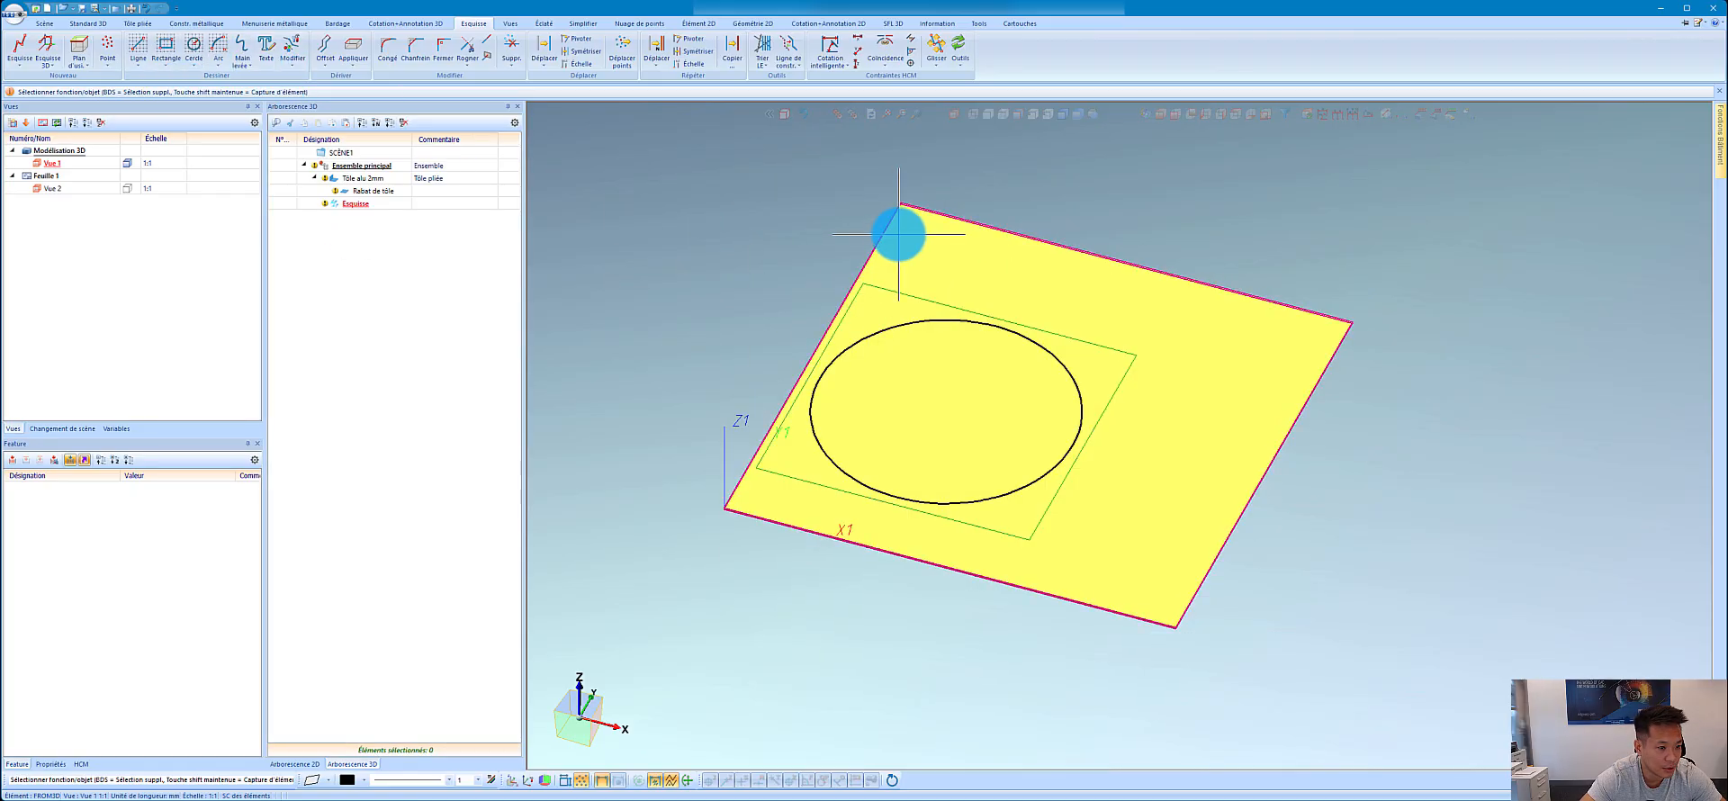
# Step: Start a hole pattern on the aluminium sheet and place its coordinate system at the centre of the sketched circle
pyautogui.click(927, 246)
pyautogui.click(89, 27)
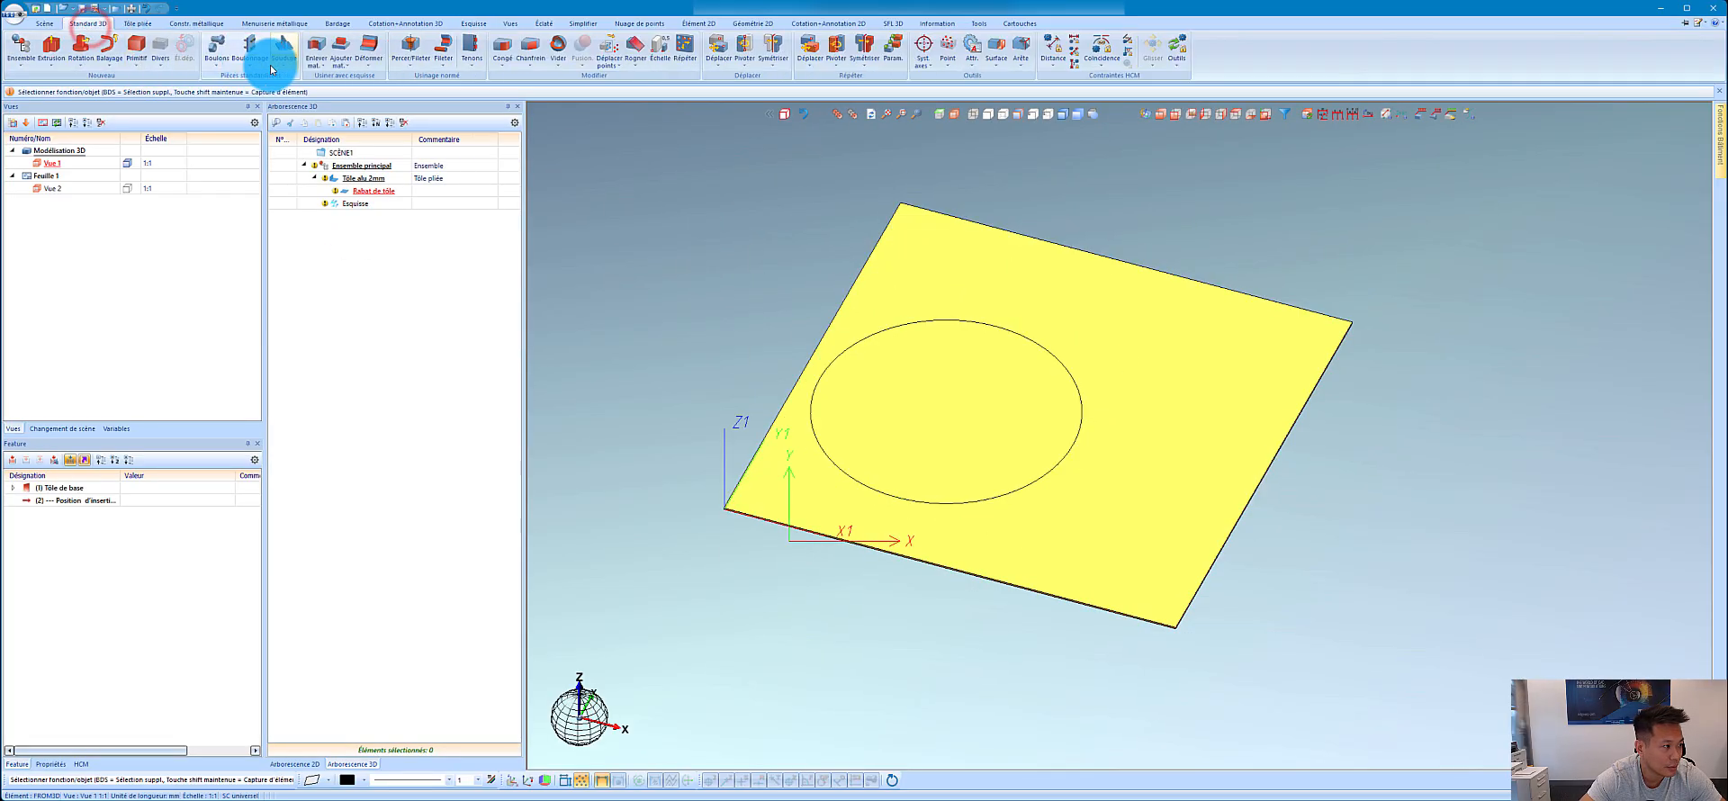
pyautogui.click(408, 70)
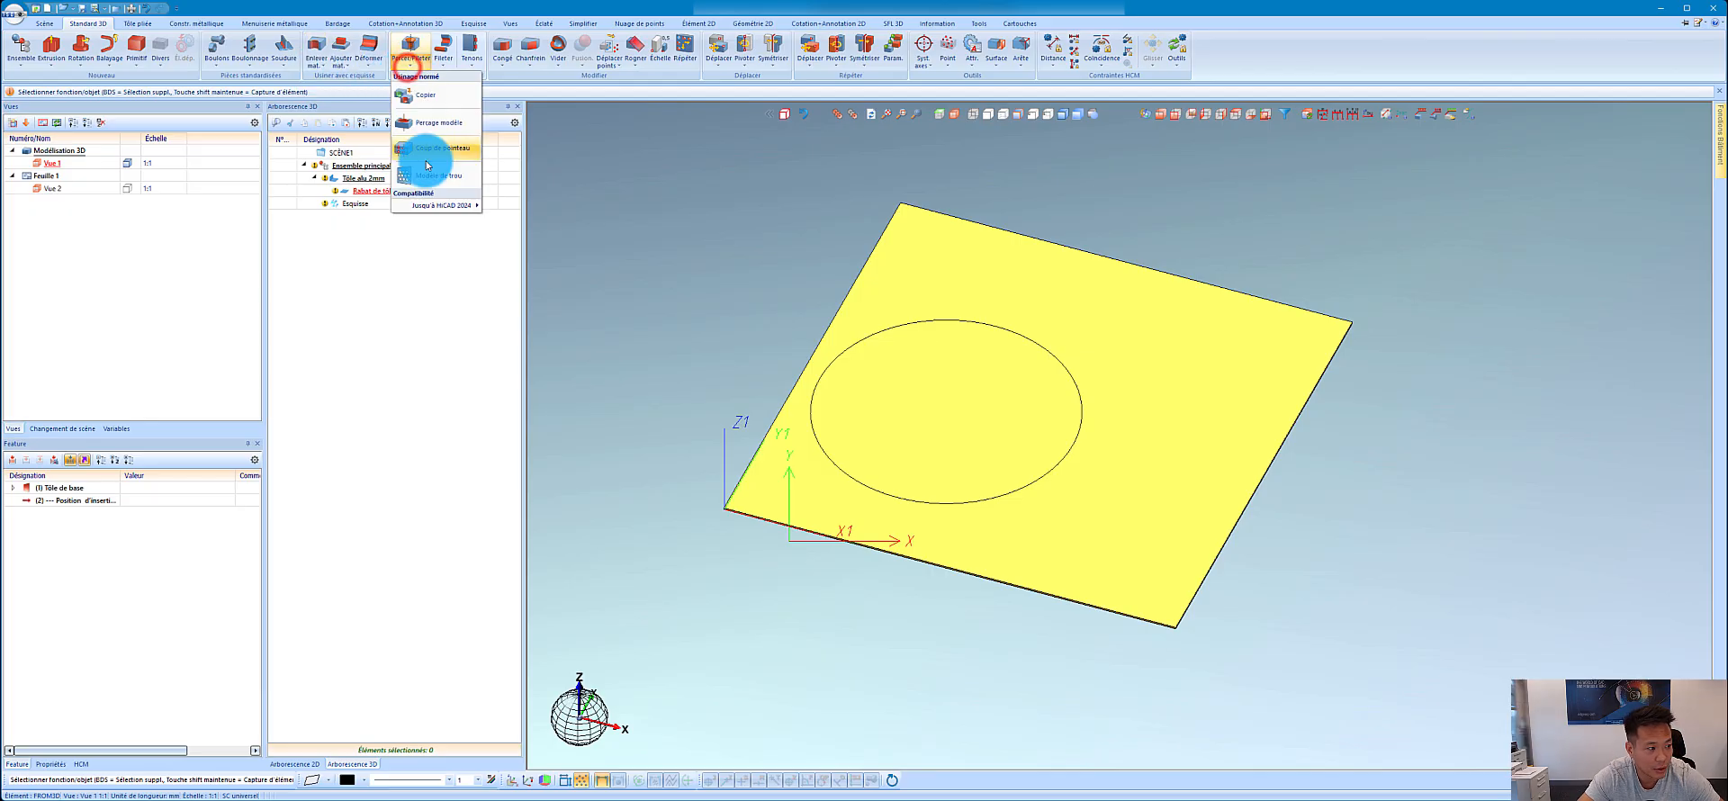
pyautogui.click(436, 166)
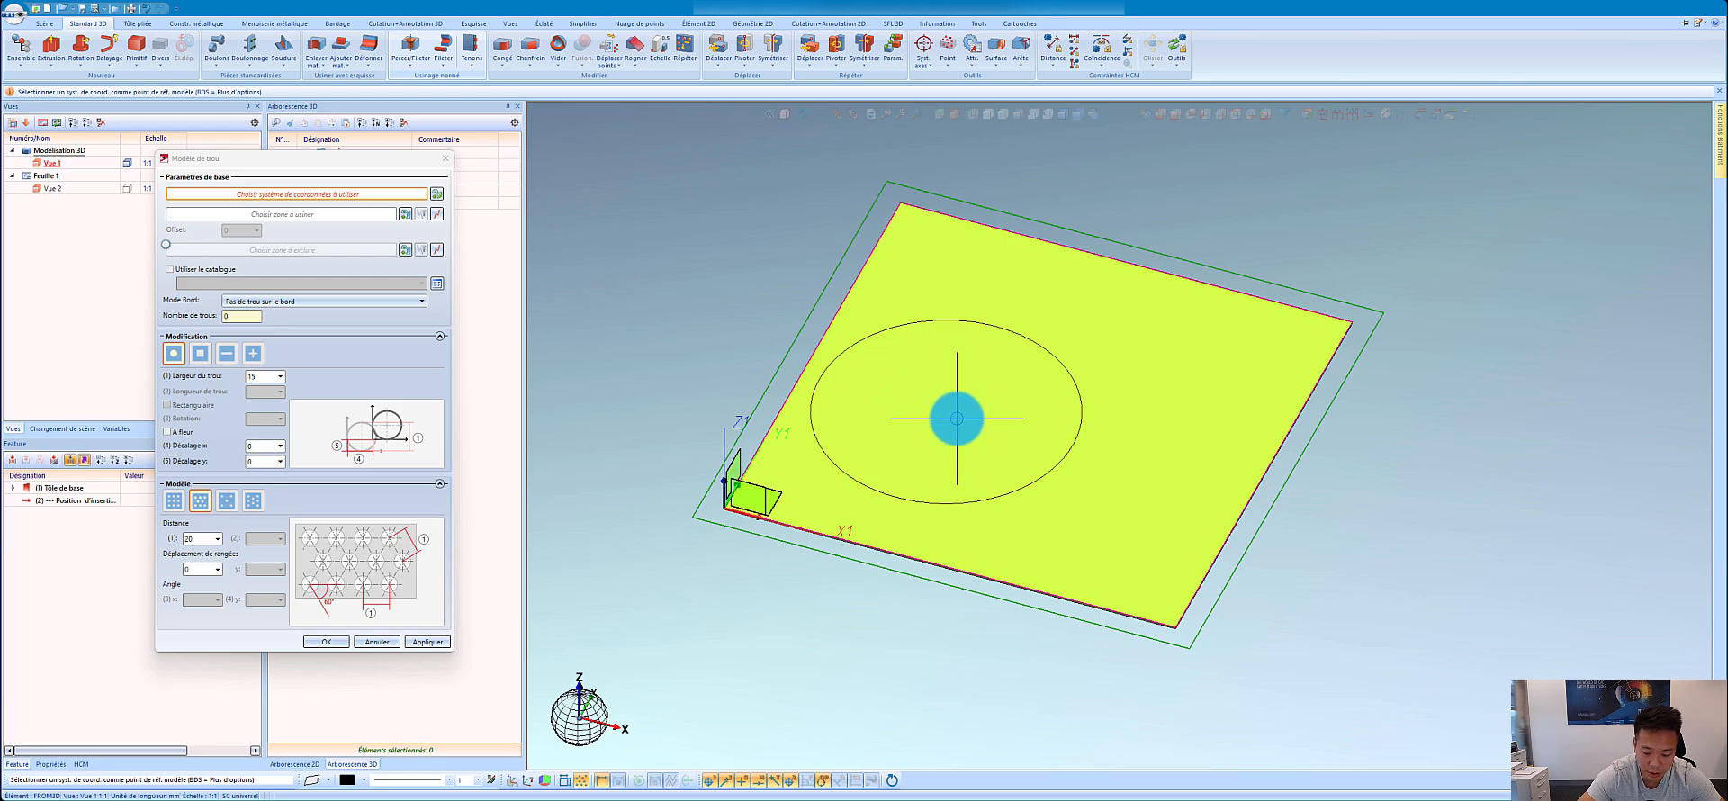
pyautogui.rightClick(957, 418)
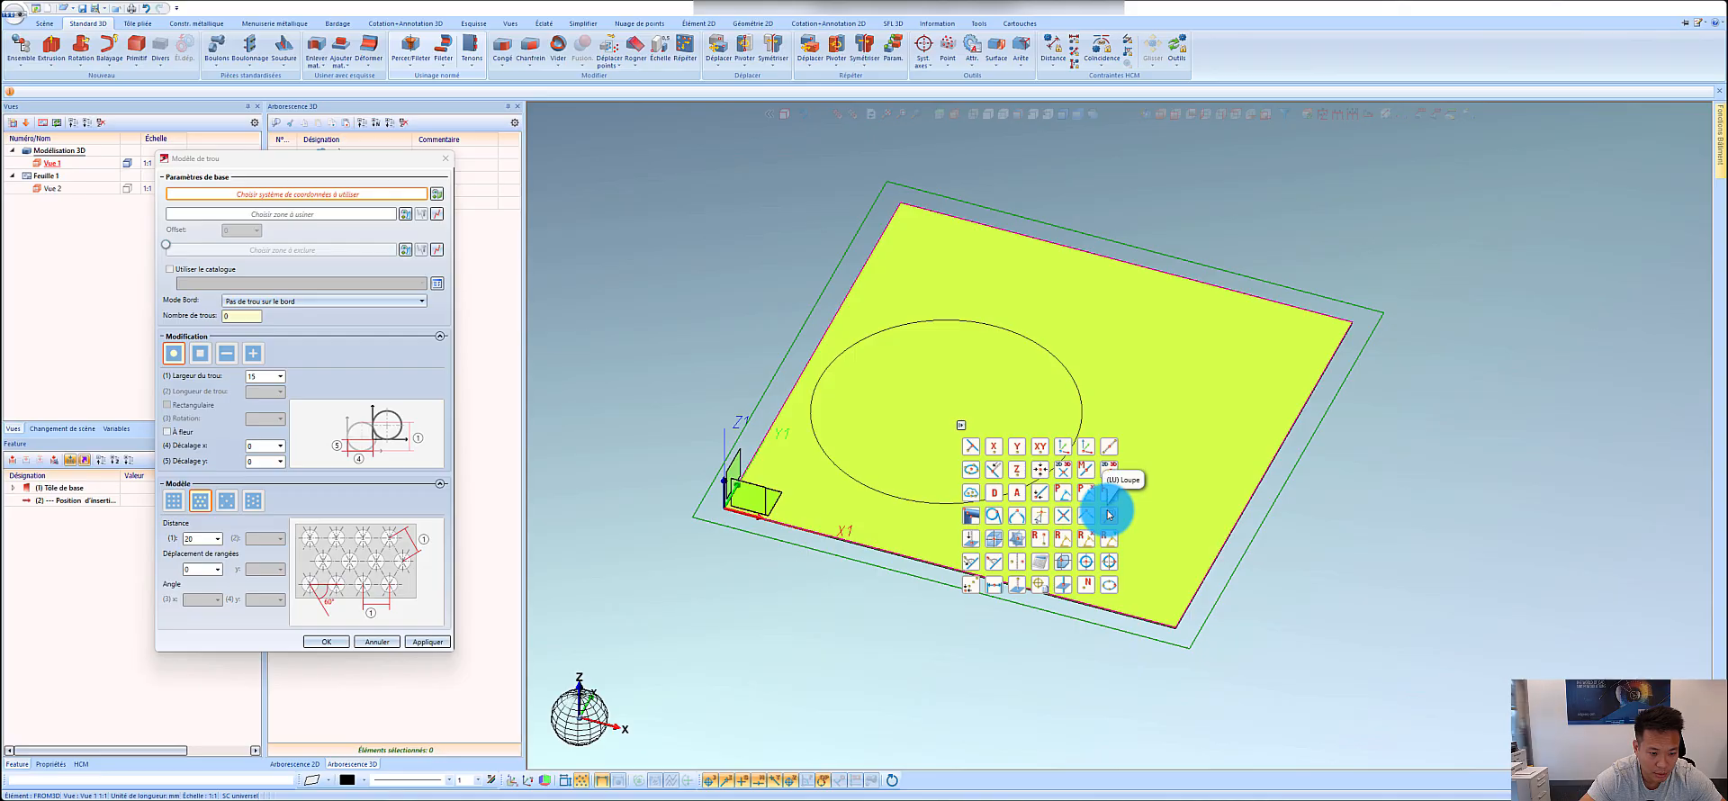
pyautogui.click(749, 325)
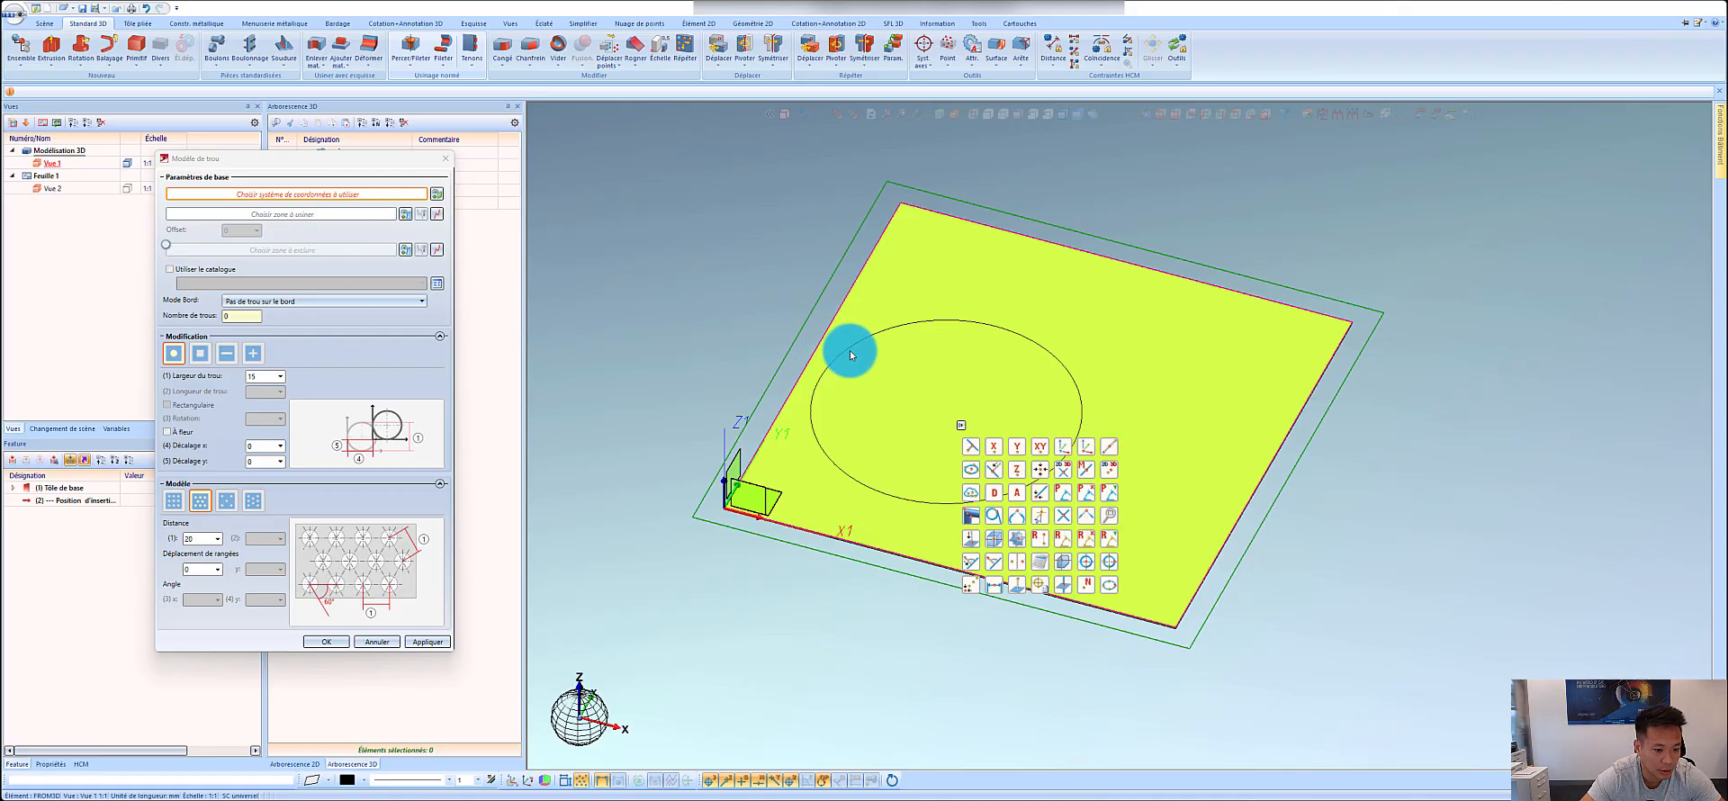
pyautogui.click(1090, 565)
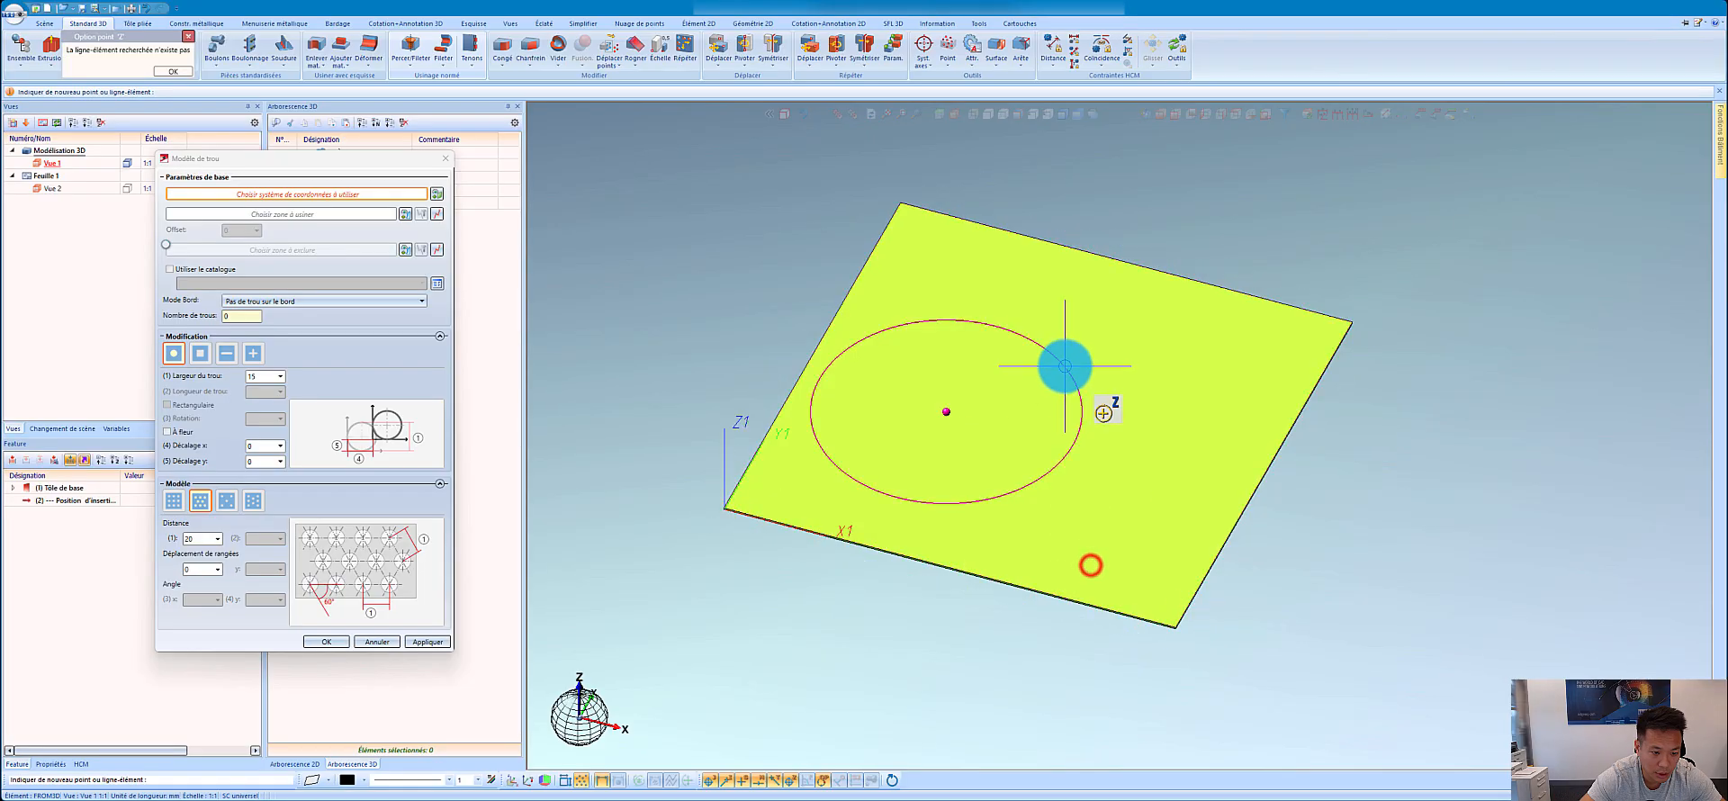
pyautogui.click(1064, 366)
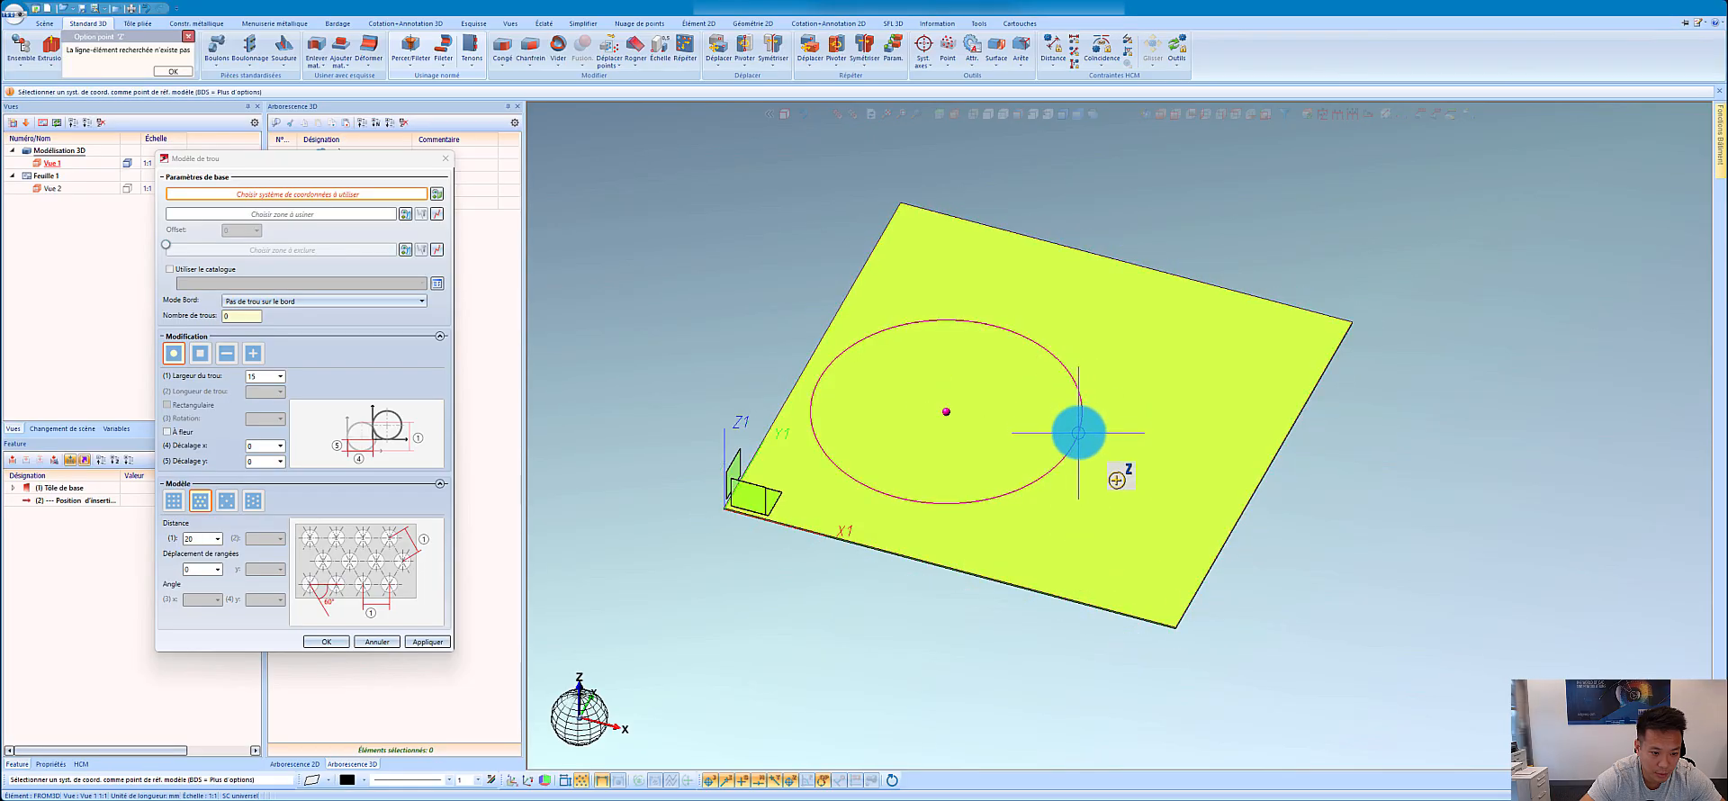
pyautogui.click(995, 325)
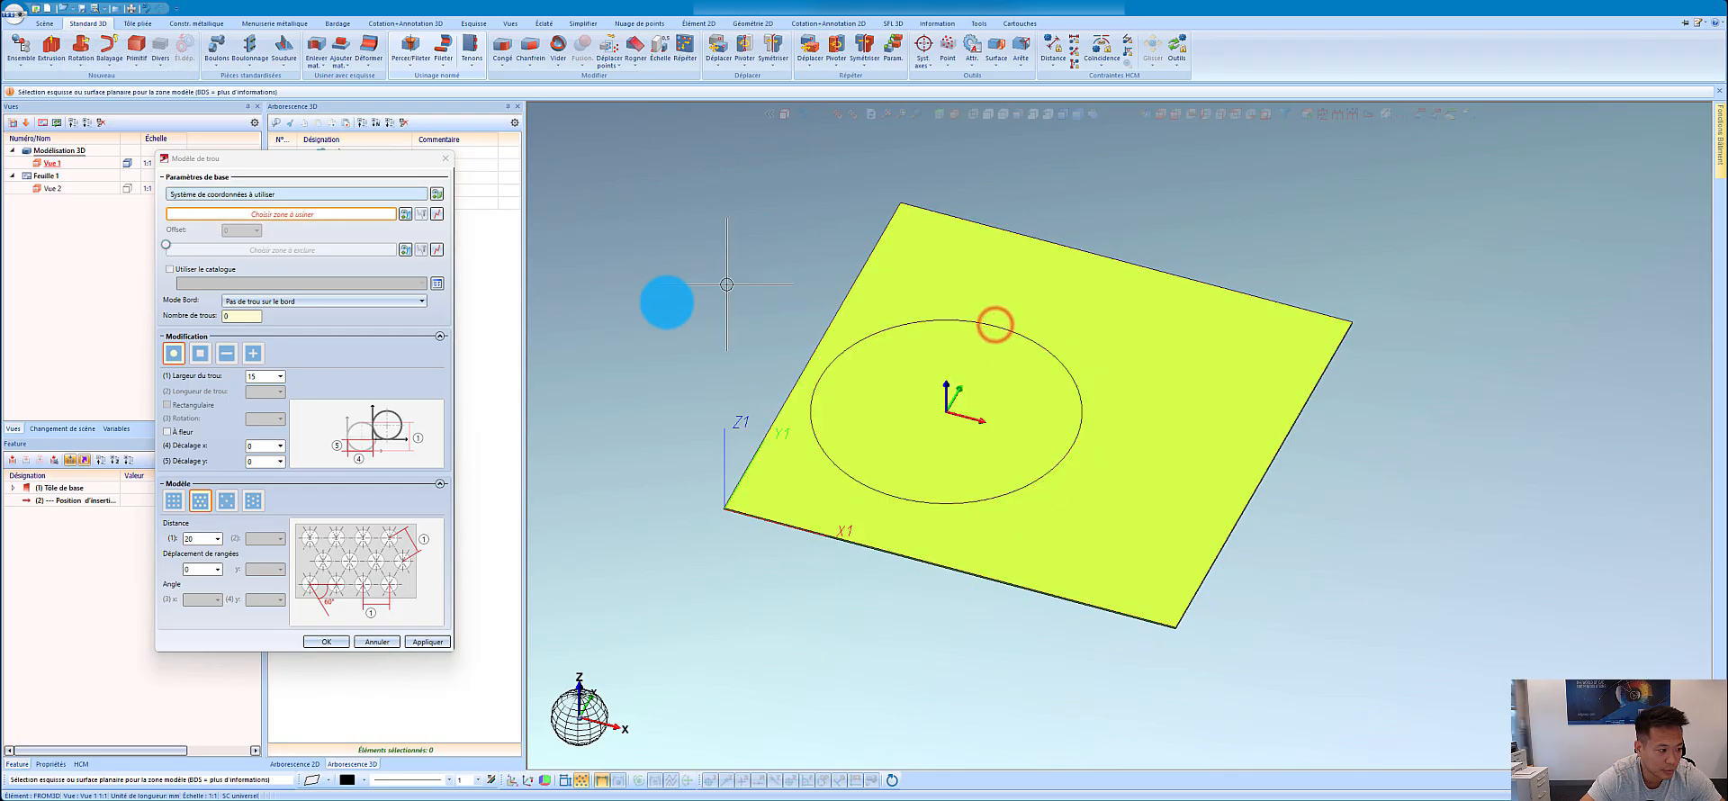
# Step: Preview the holes across the sheet's surface and within the sketched circle as the zone, and discard the hole pattern
pyautogui.click(814, 510)
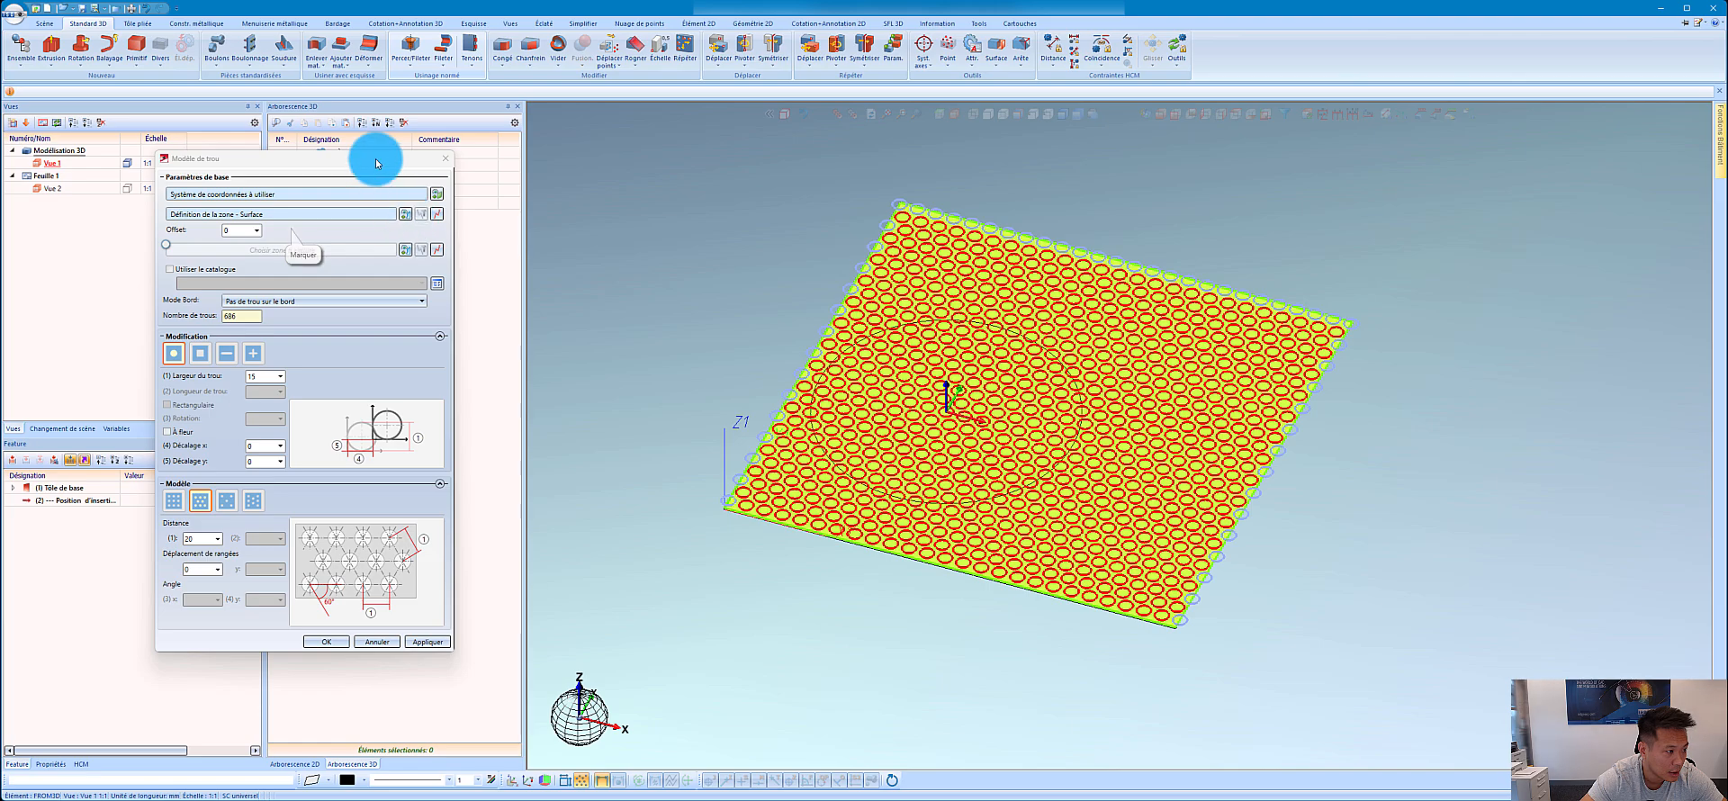
pyautogui.moveTo(369, 158); pyautogui.dragTo(337, 246)
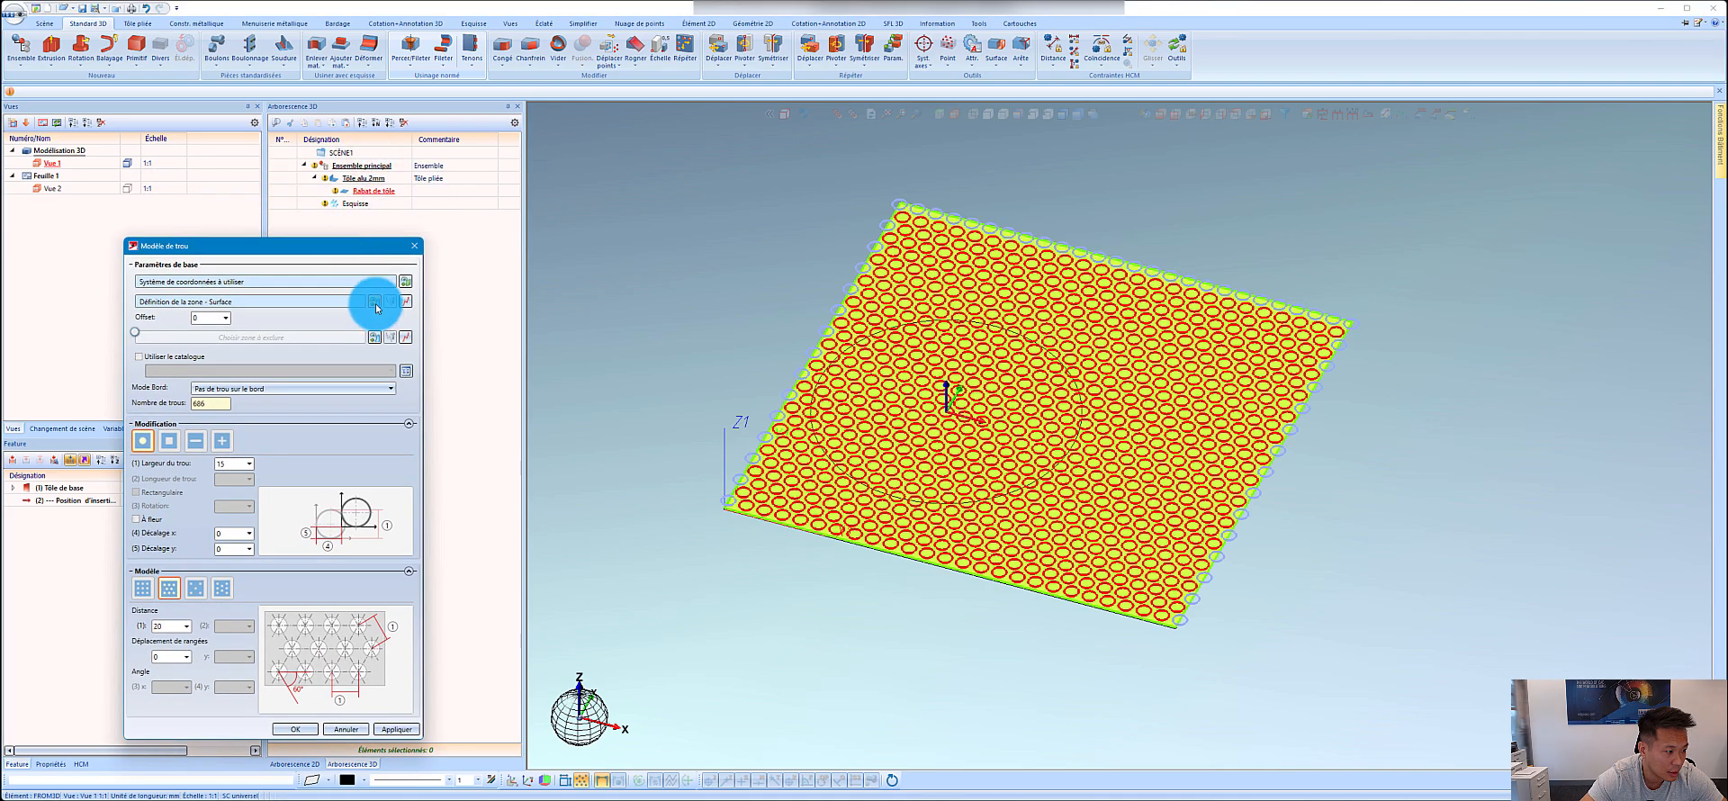
pyautogui.click(377, 309)
pyautogui.click(357, 202)
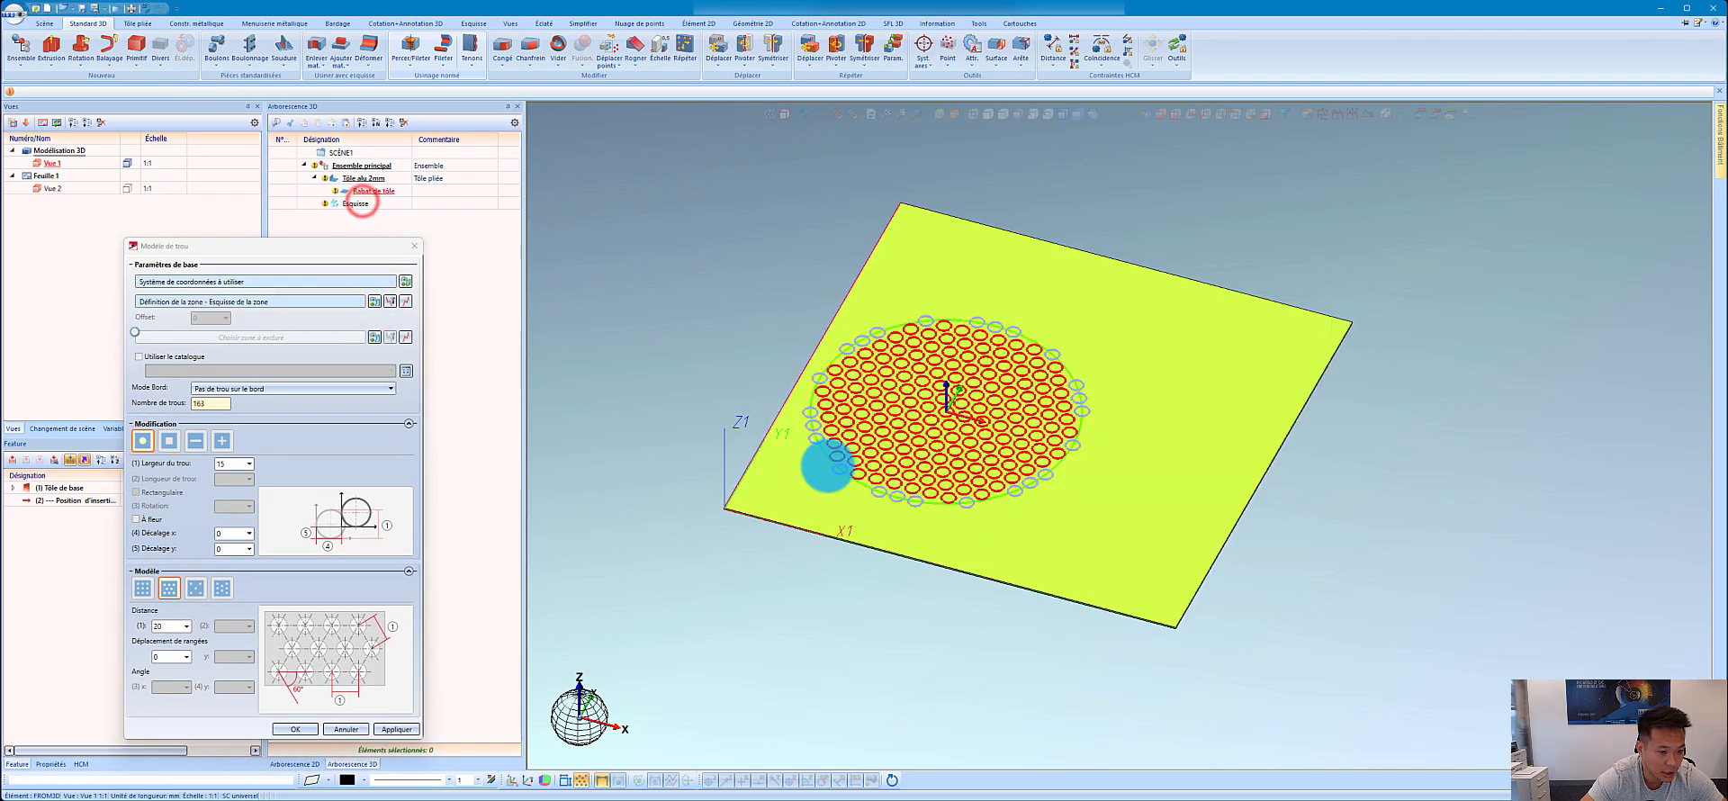
pyautogui.scroll(2, 914, 432)
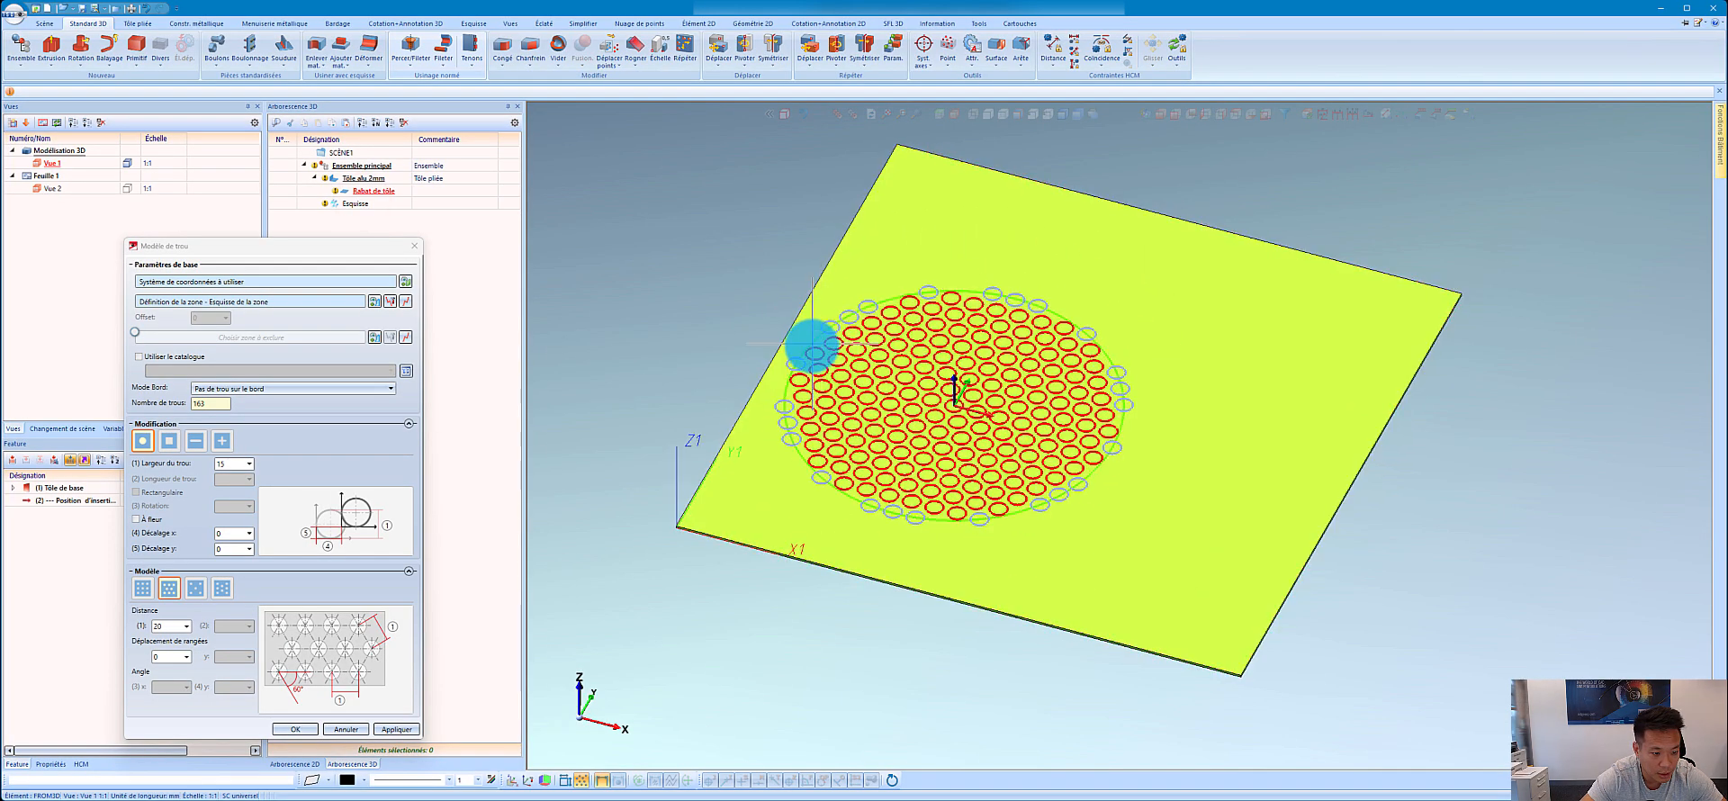
pyautogui.moveTo(285, 251); pyautogui.dragTo(392, 194)
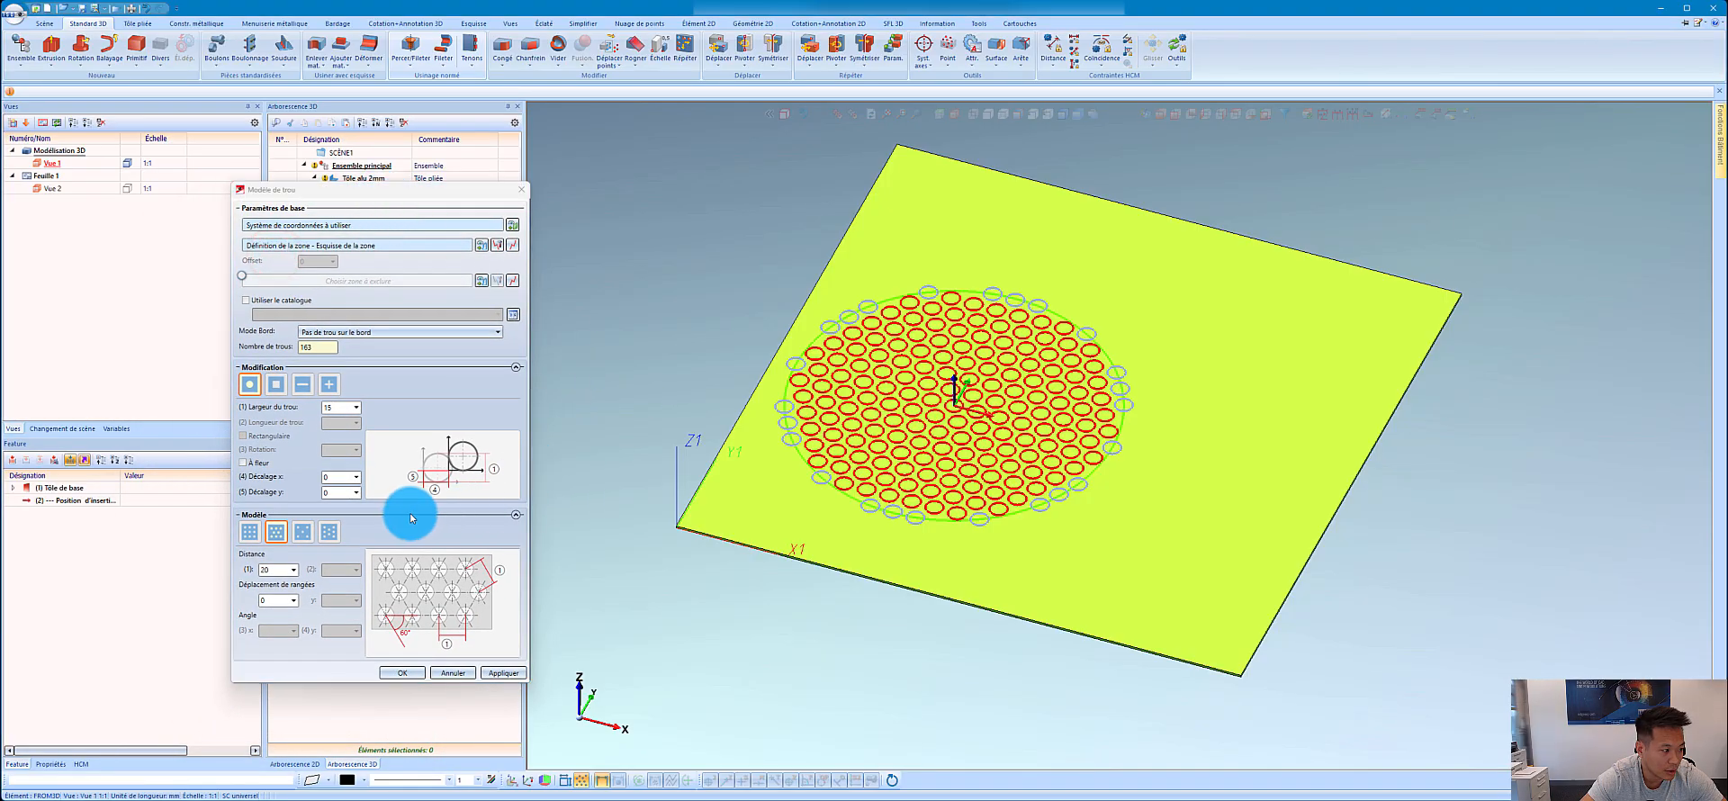
pyautogui.click(469, 673)
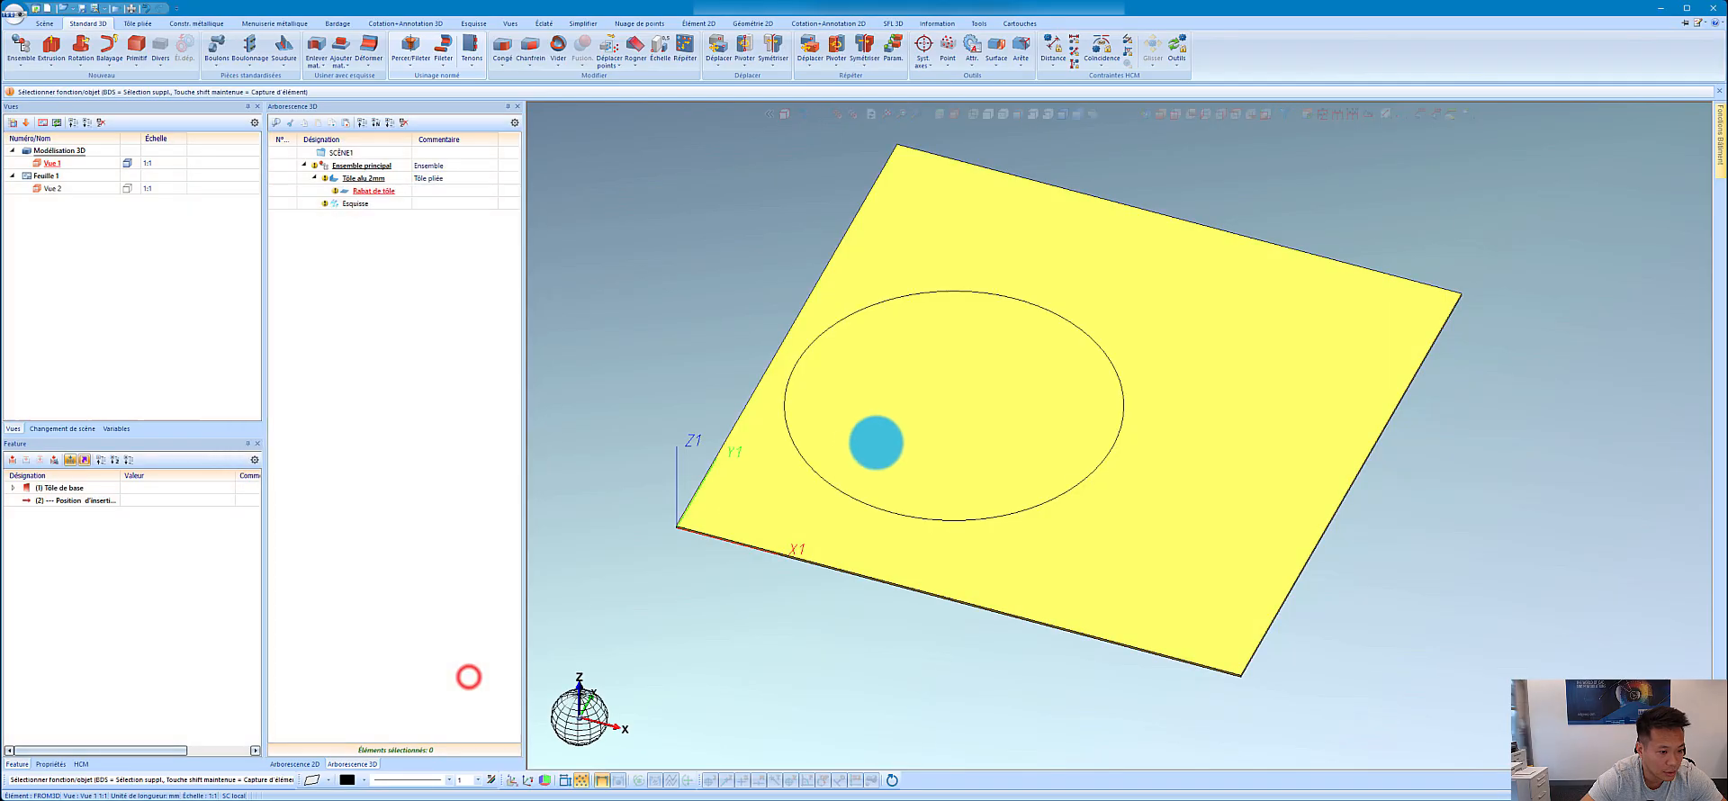
# Step: Delete the circle sketch from the sheet
pyautogui.rightClick(798, 424)
pyautogui.click(954, 373)
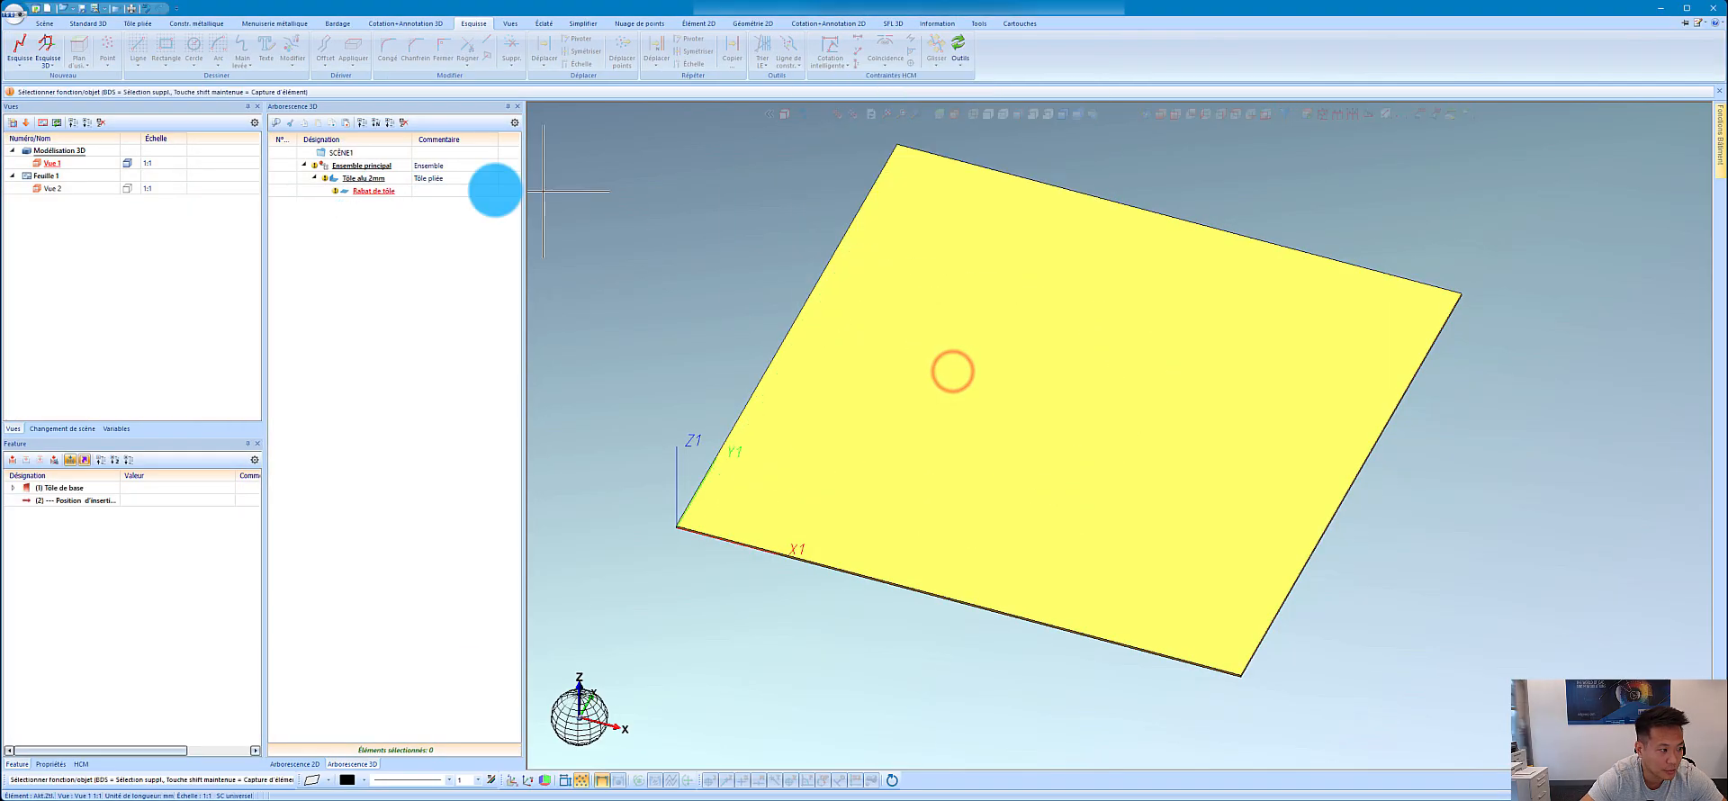
pyautogui.click(891, 339)
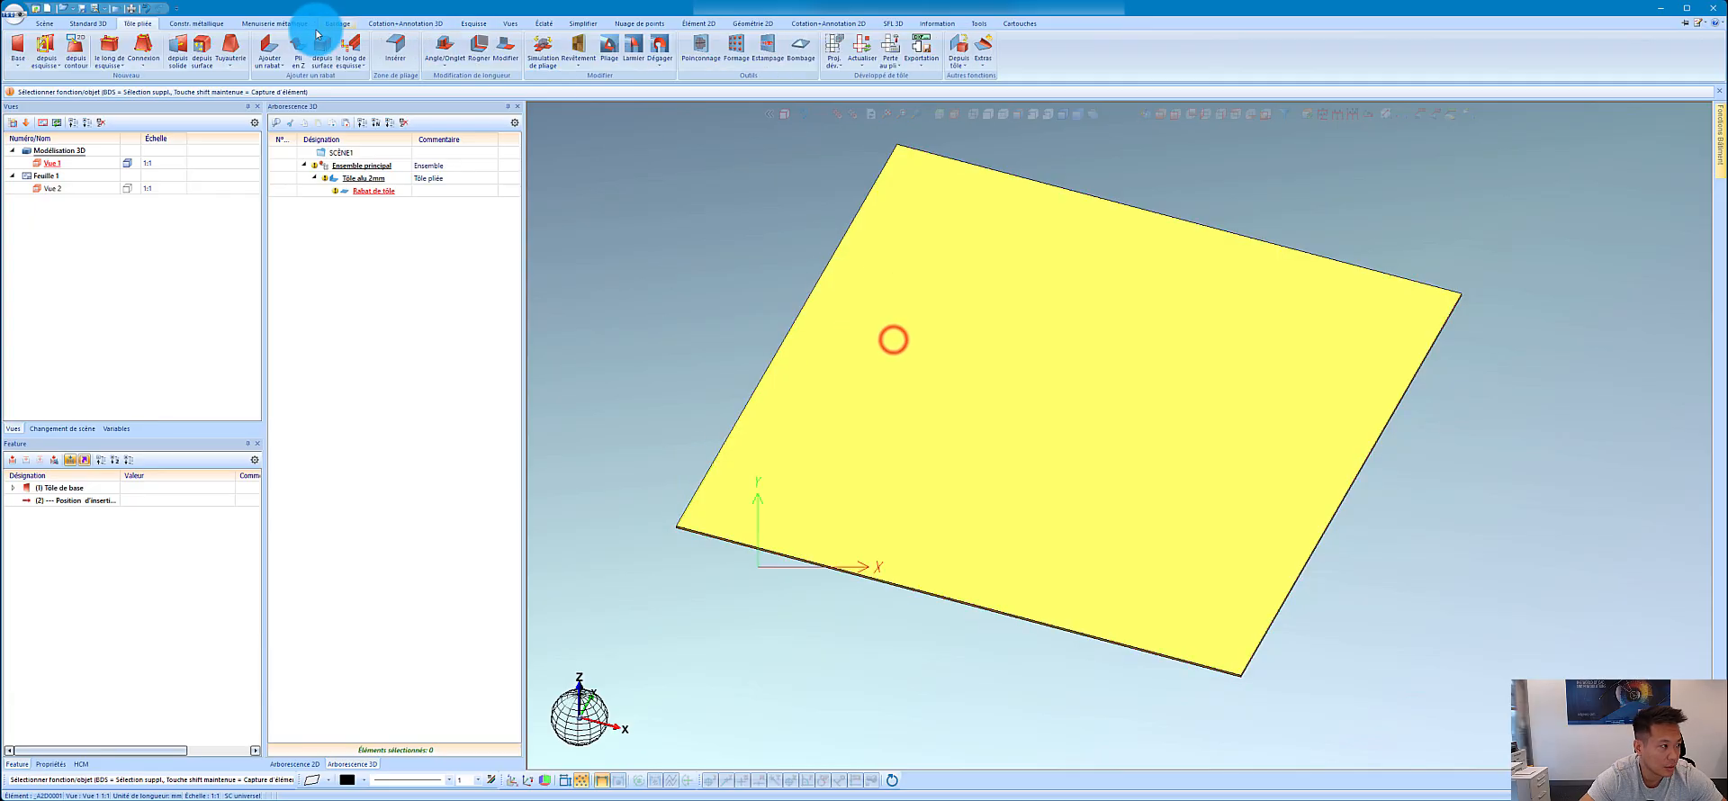
# Step: Start a new hole pattern and place its coordinate system at the sheet's centre, using the midpoints of two adjacent edges
pyautogui.click(89, 23)
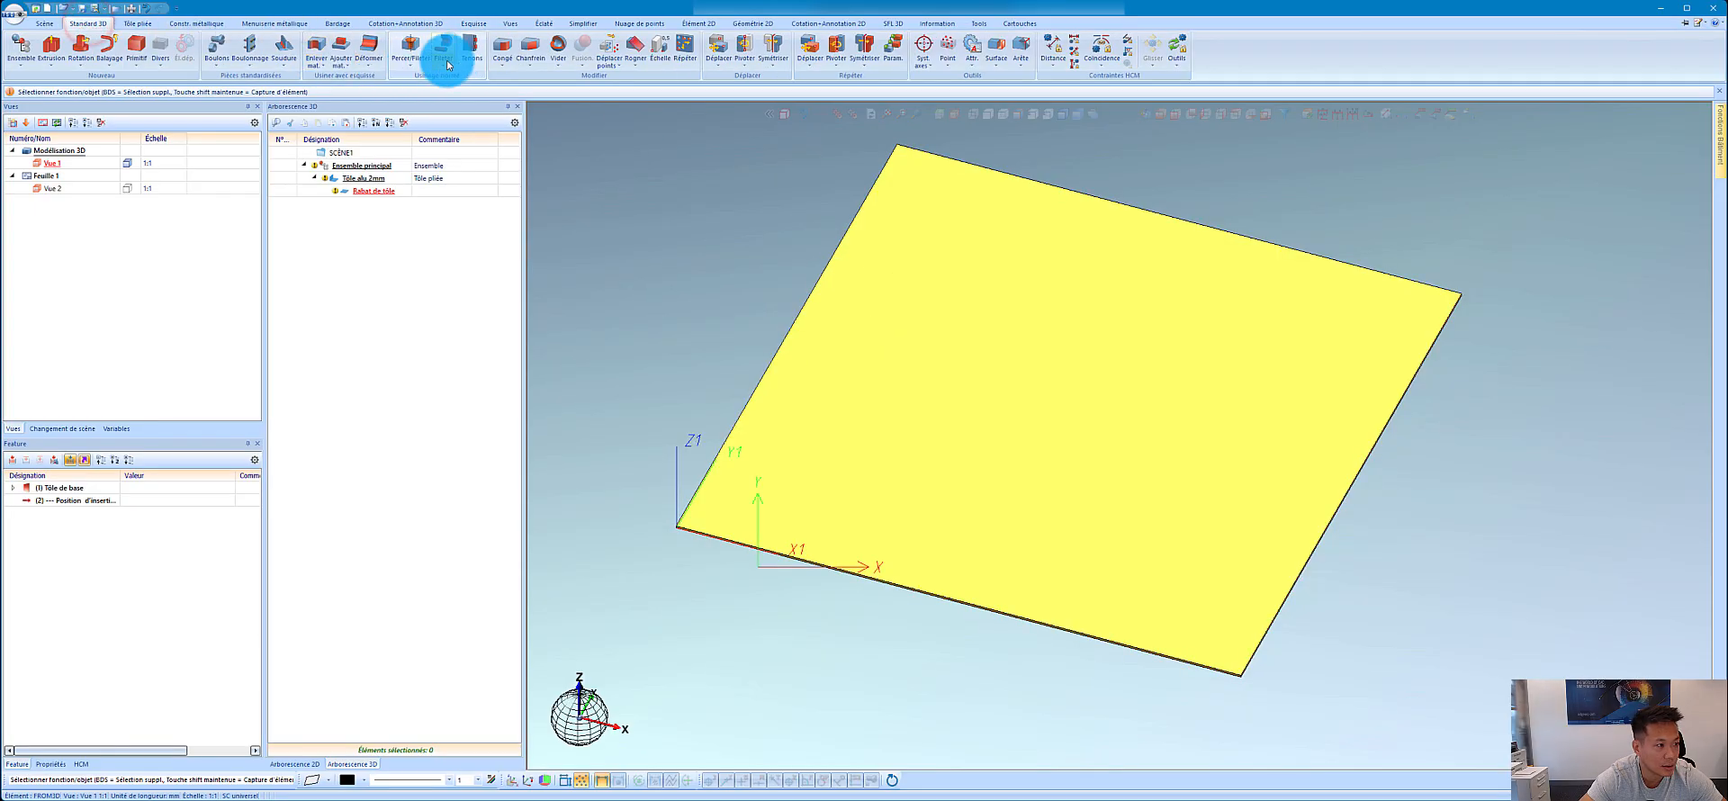
pyautogui.click(410, 58)
pyautogui.click(443, 182)
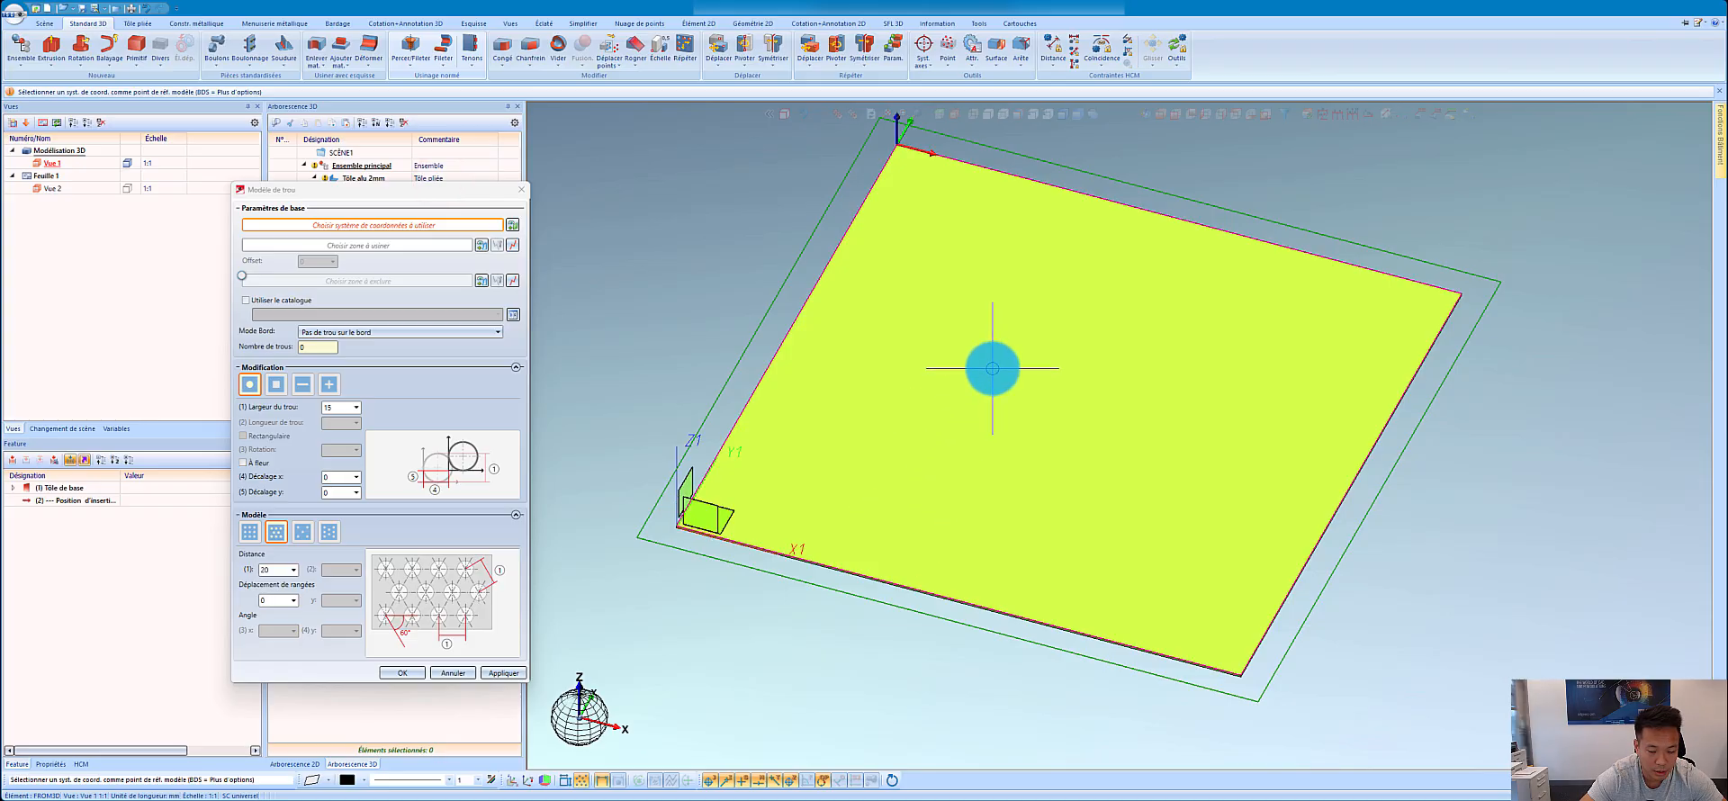
pyautogui.rightClick(992, 368)
pyautogui.click(1100, 506)
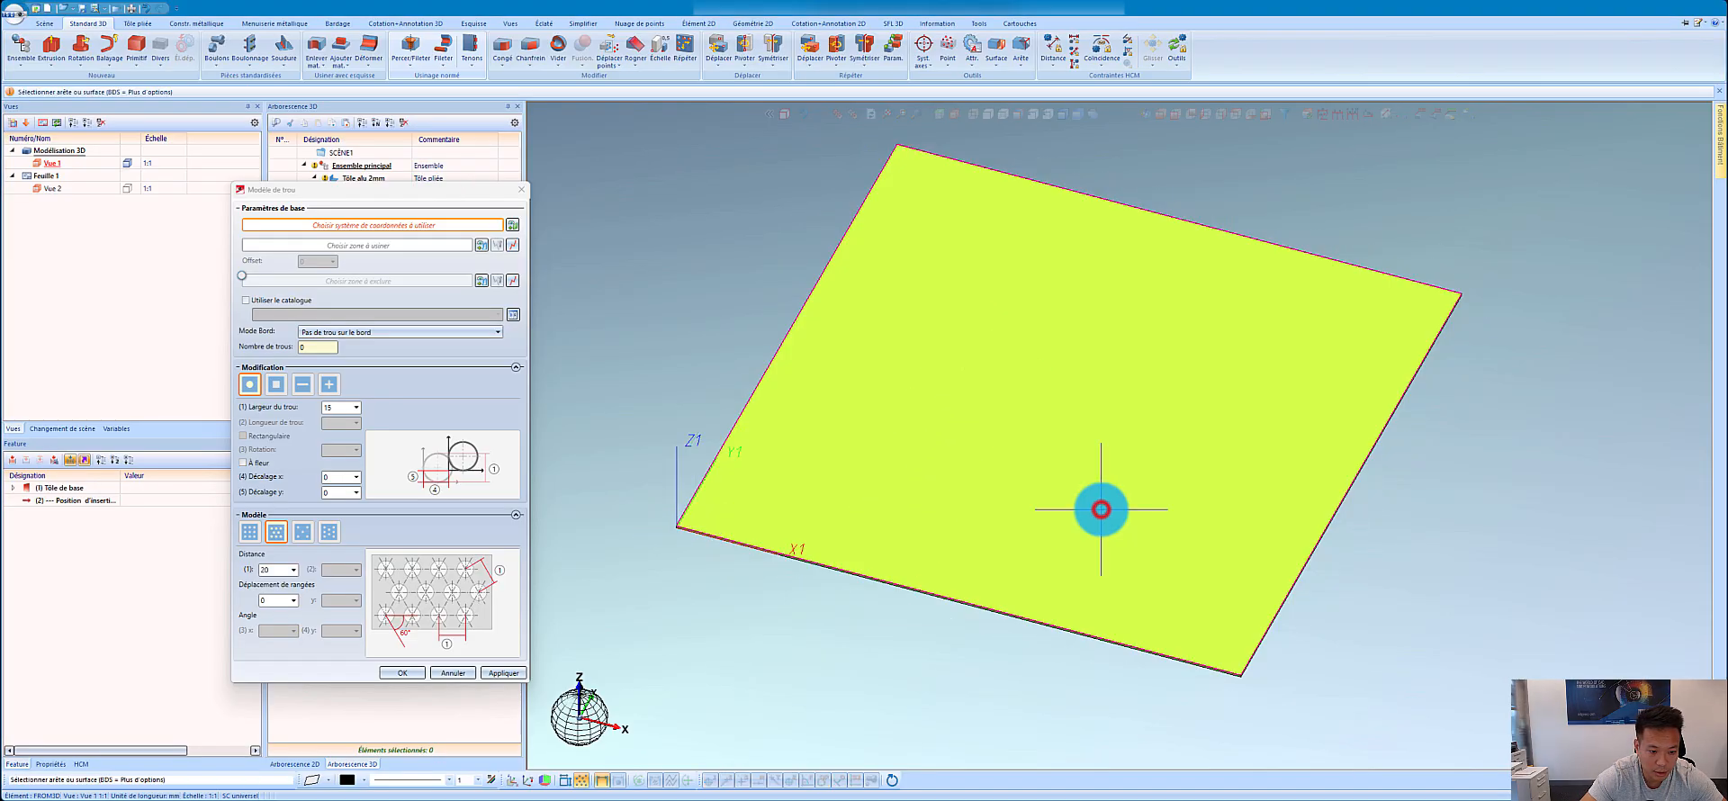
pyautogui.click(1349, 486)
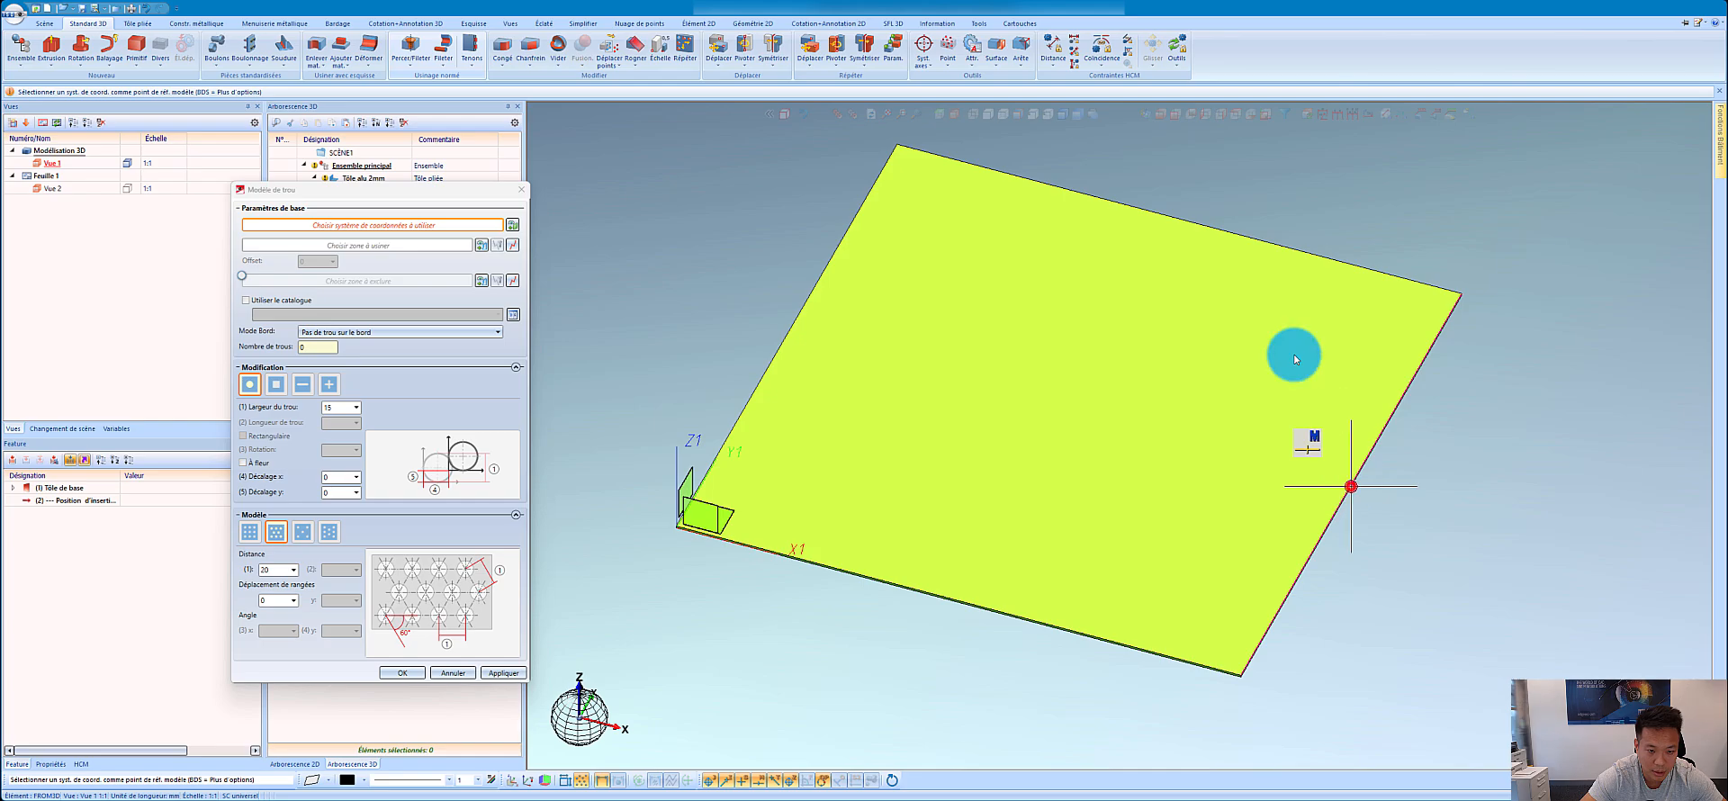
pyautogui.click(1179, 221)
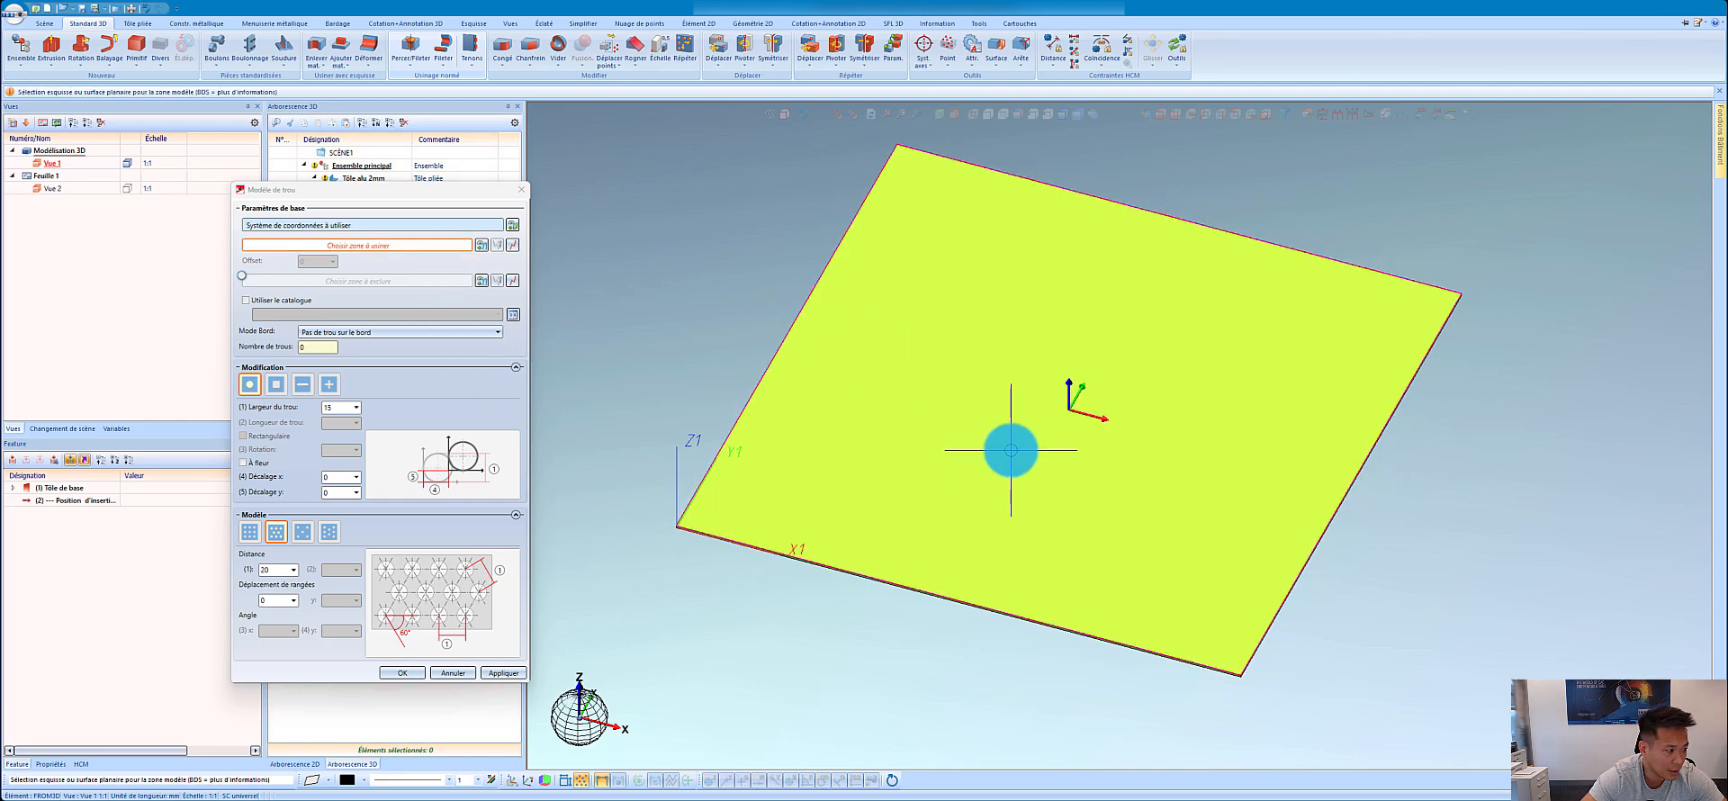
# Step: Define the sheet's top surface as the pattern zone, keeping the edge mode without holes on the border
pyautogui.click(888, 485)
pyautogui.click(291, 277)
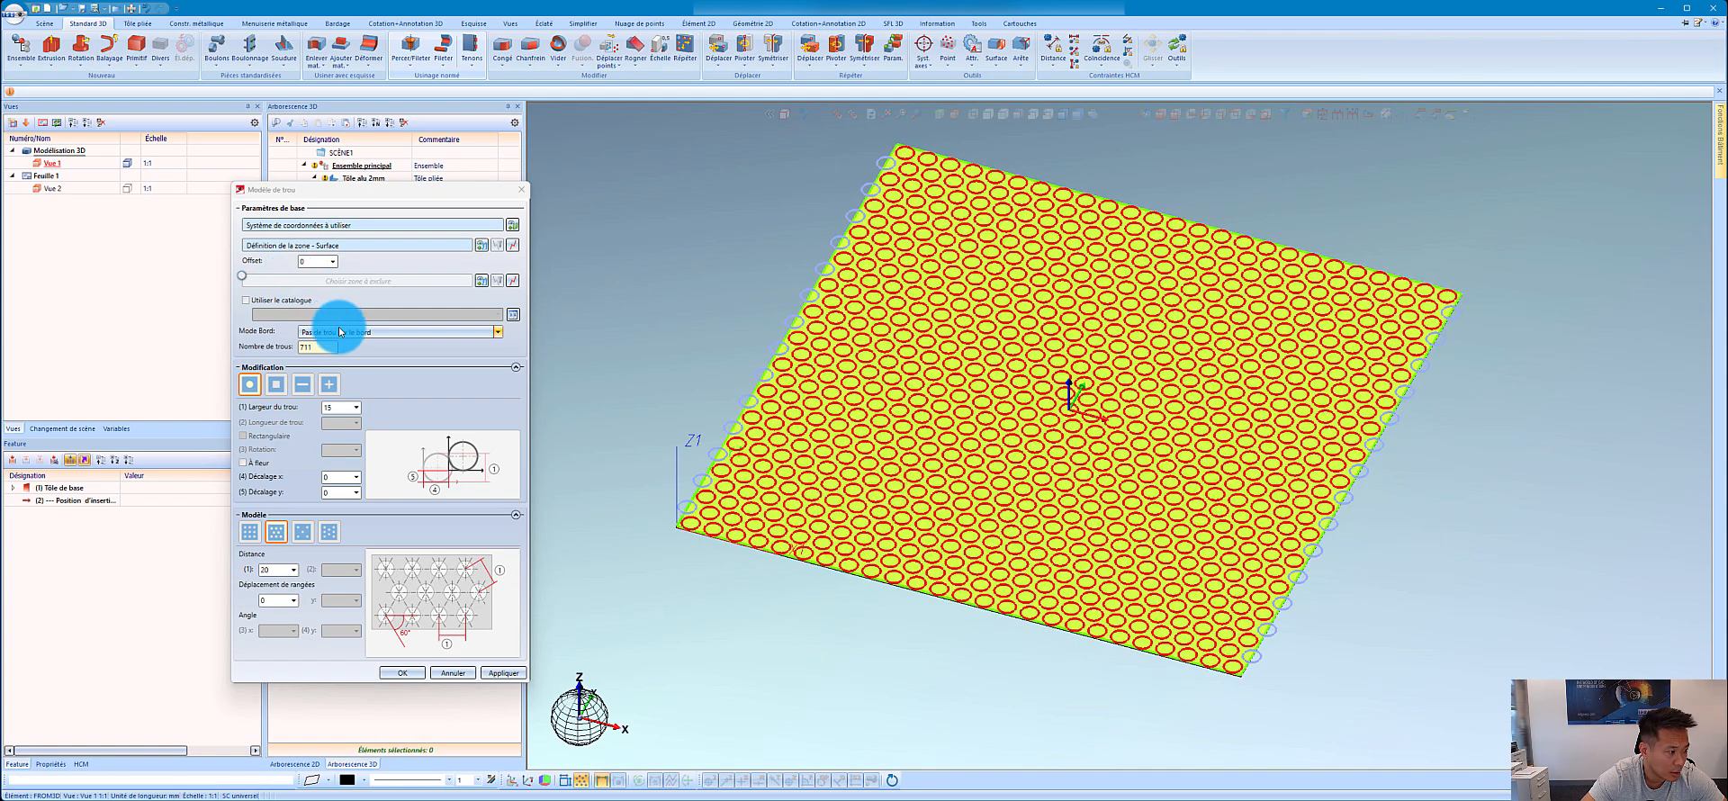
pyautogui.click(340, 331)
pyautogui.click(340, 345)
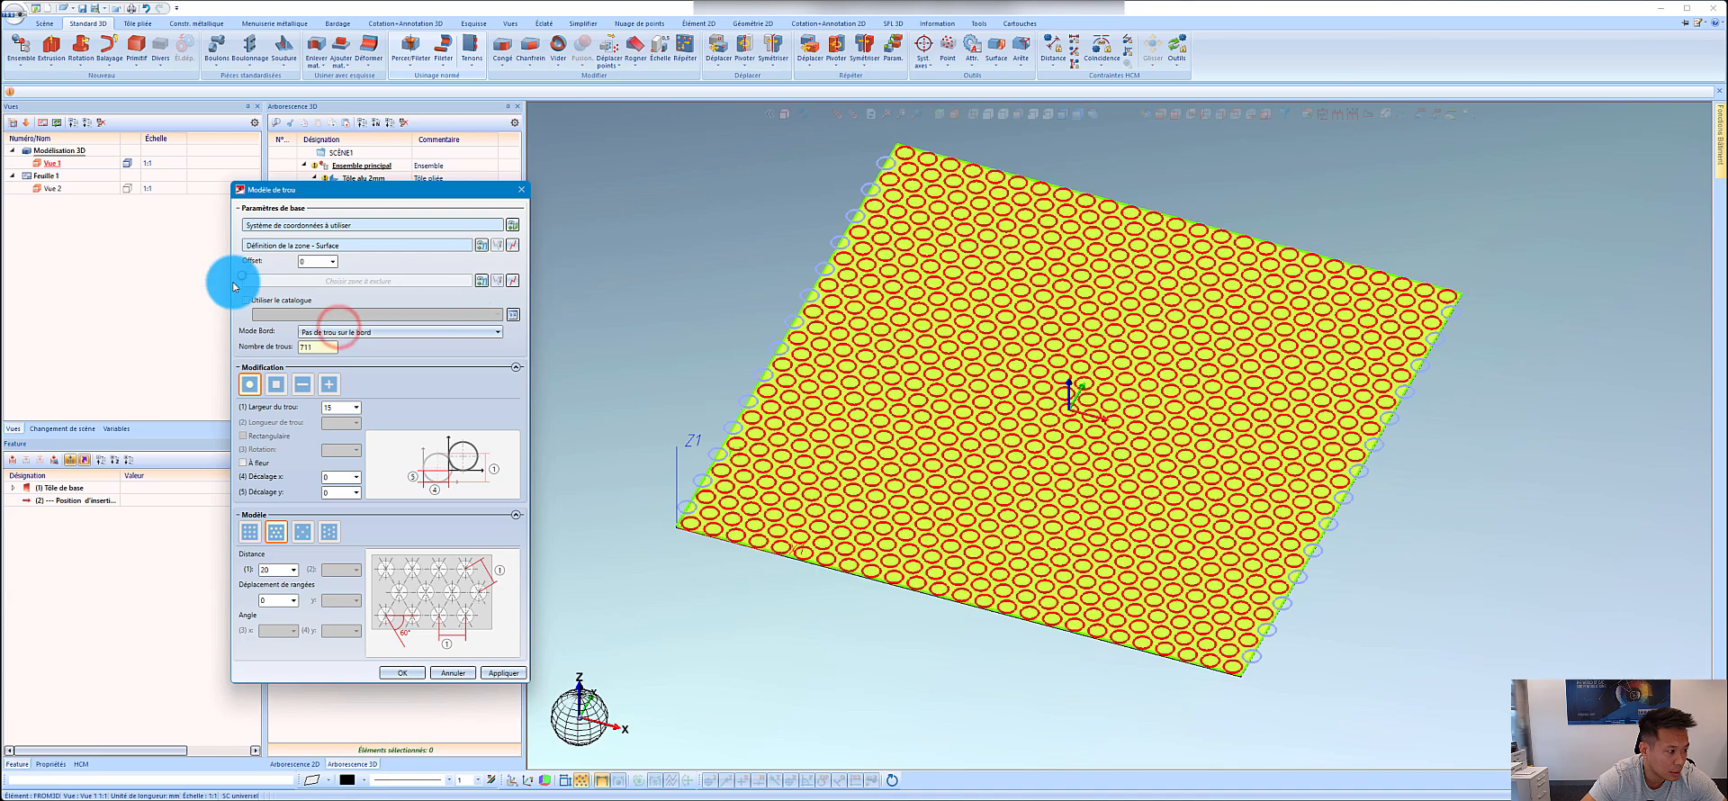
# Step: Try to pick an existing sketch on the sheet as the zone to exclude
pyautogui.click(484, 283)
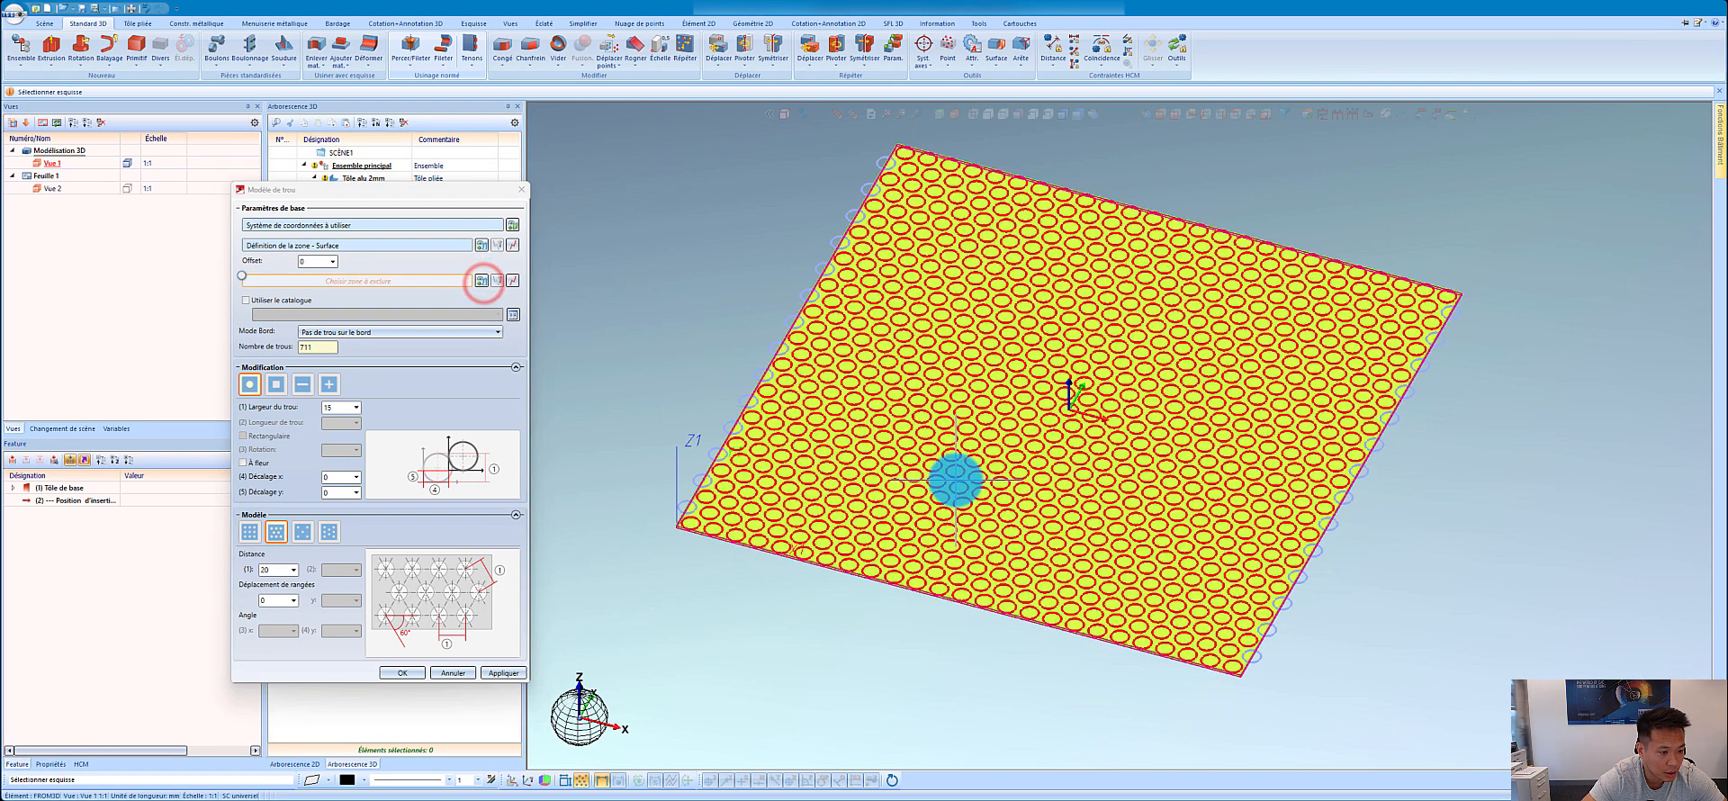
pyautogui.scroll(3, 718, 513)
pyautogui.click(722, 515)
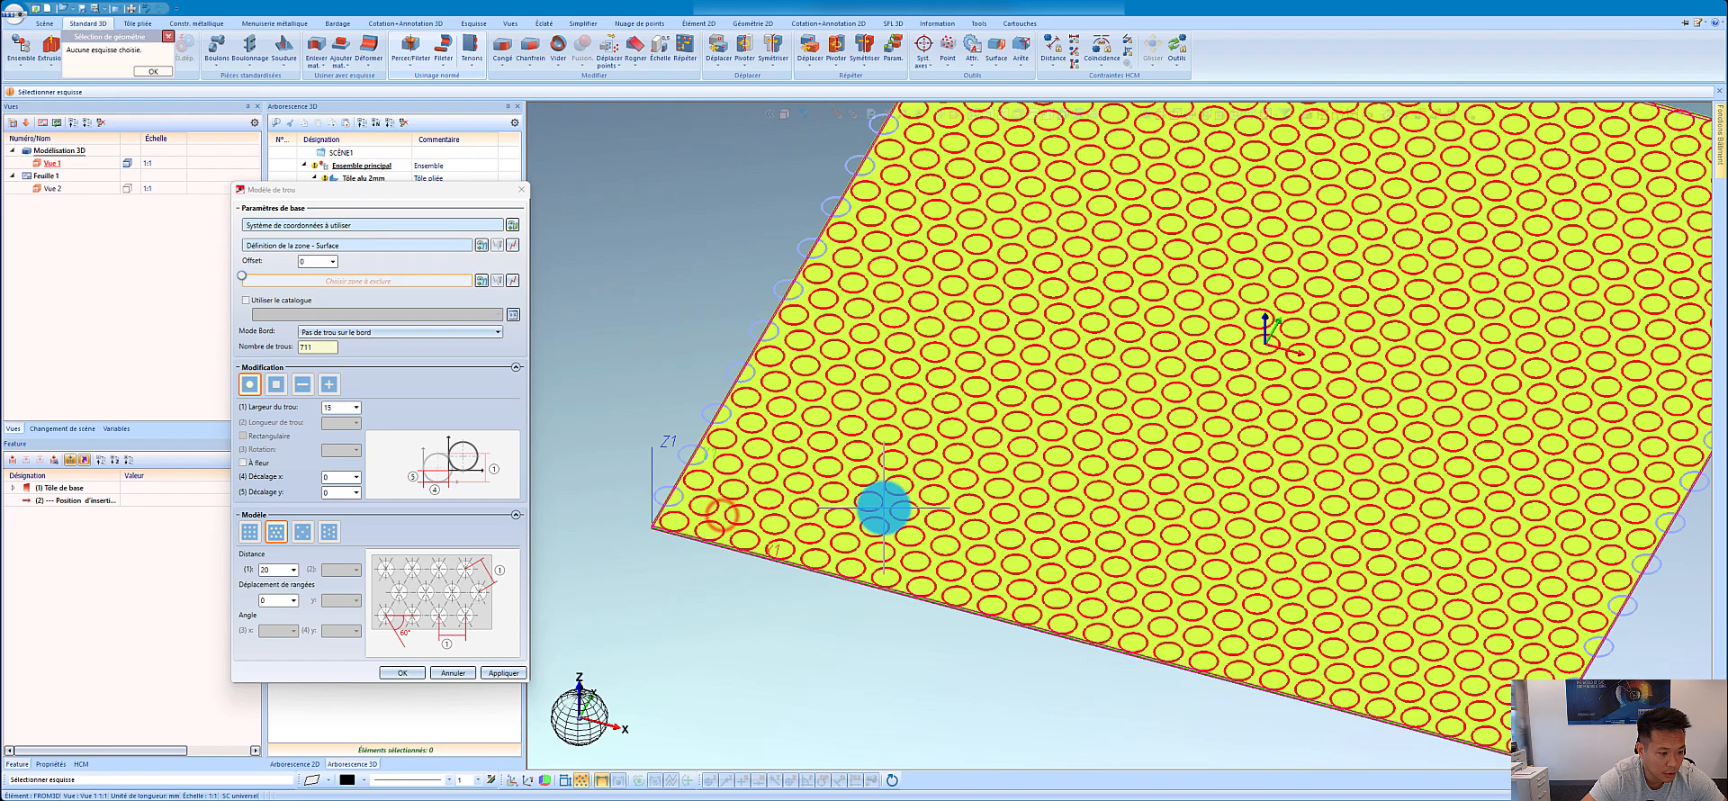
pyautogui.click(154, 69)
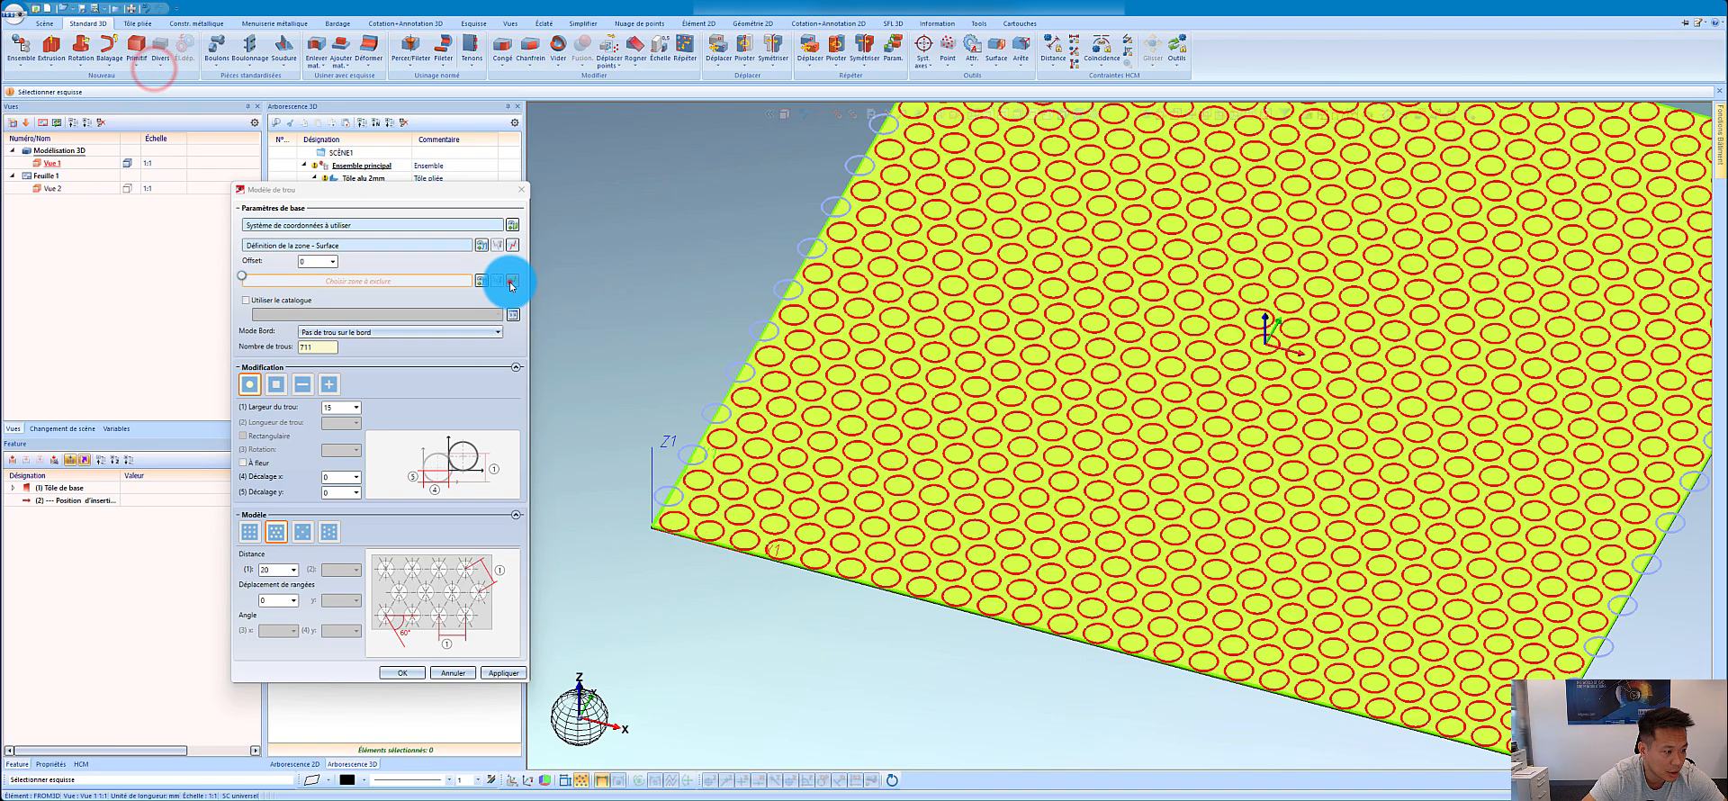
# Step: Sketch a long rectangle near the X1 edge as the excluded zone, starting about 90 and 120 mm from the origin corner
pyautogui.click(511, 284)
pyautogui.click(931, 484)
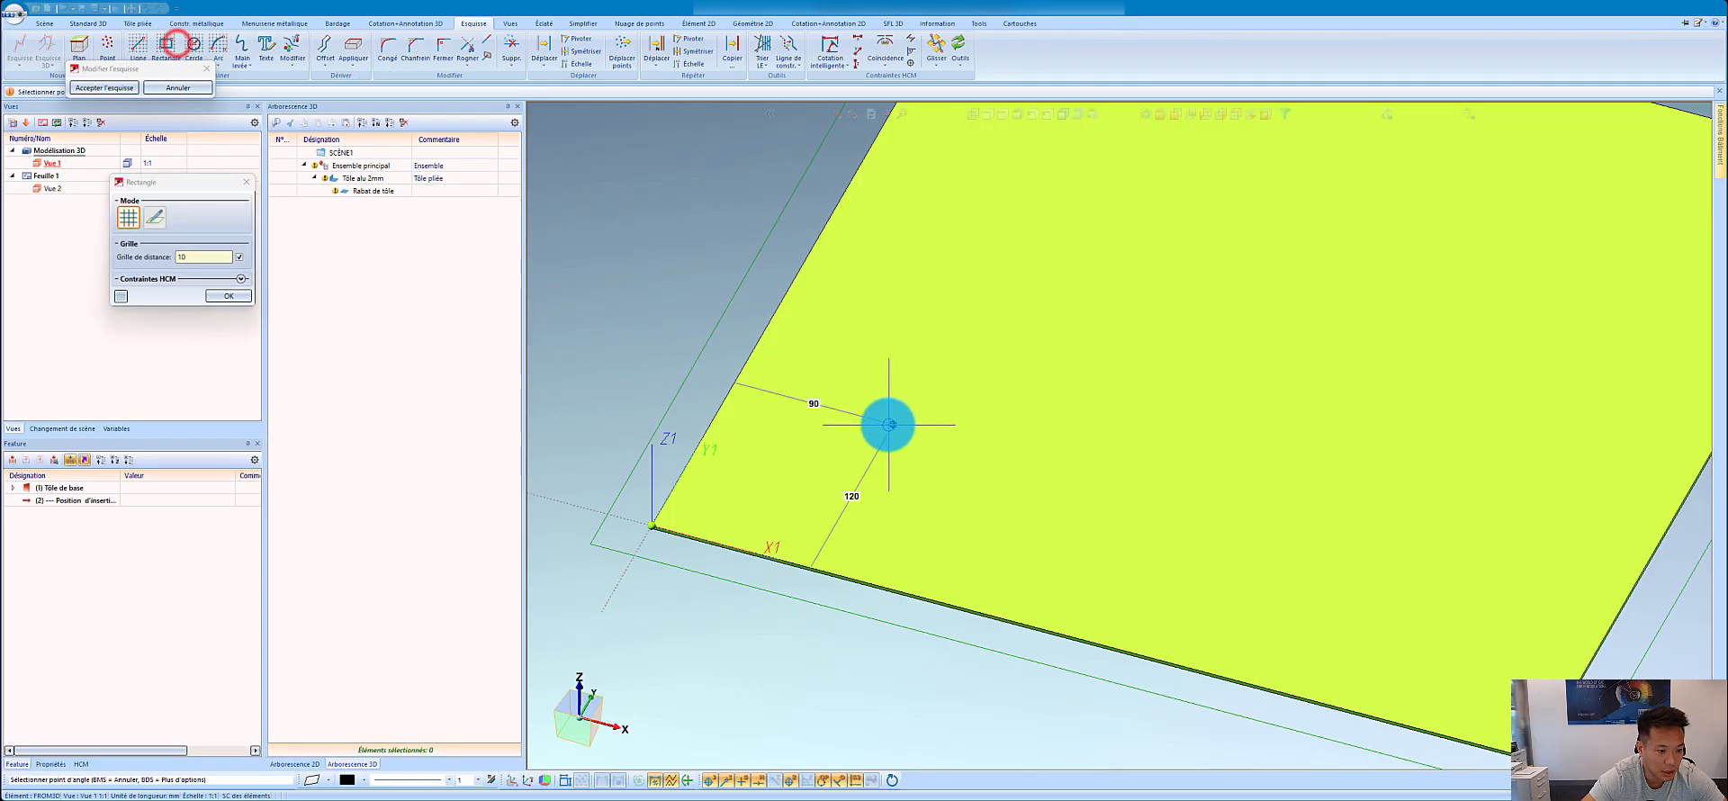
pyautogui.click(885, 422)
pyautogui.click(1491, 662)
pyautogui.scroll(-3, 1187, 473)
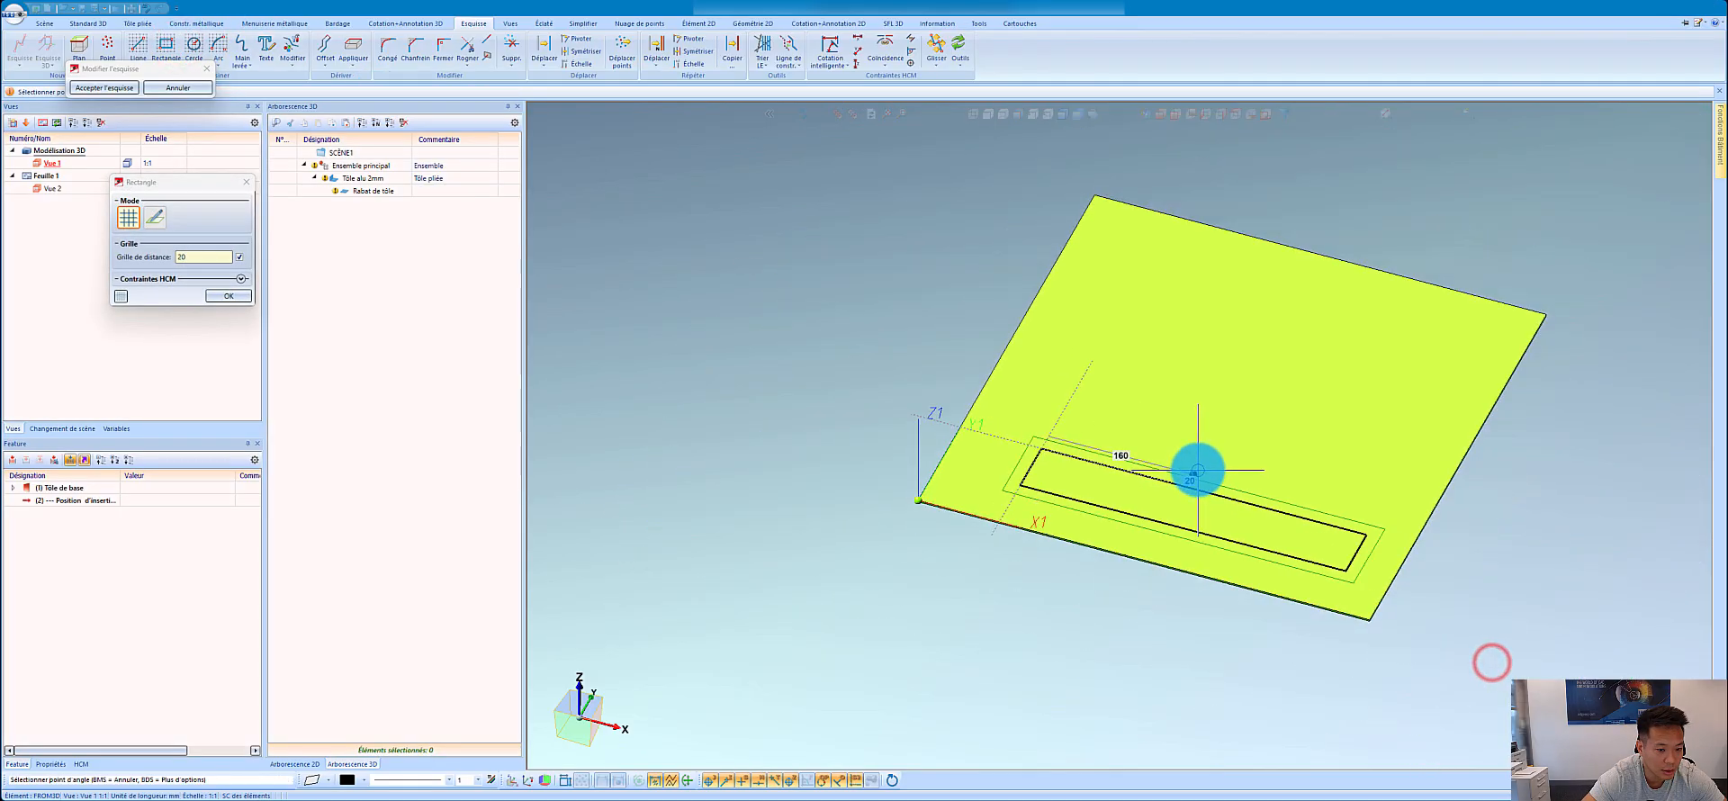
pyautogui.click(94, 88)
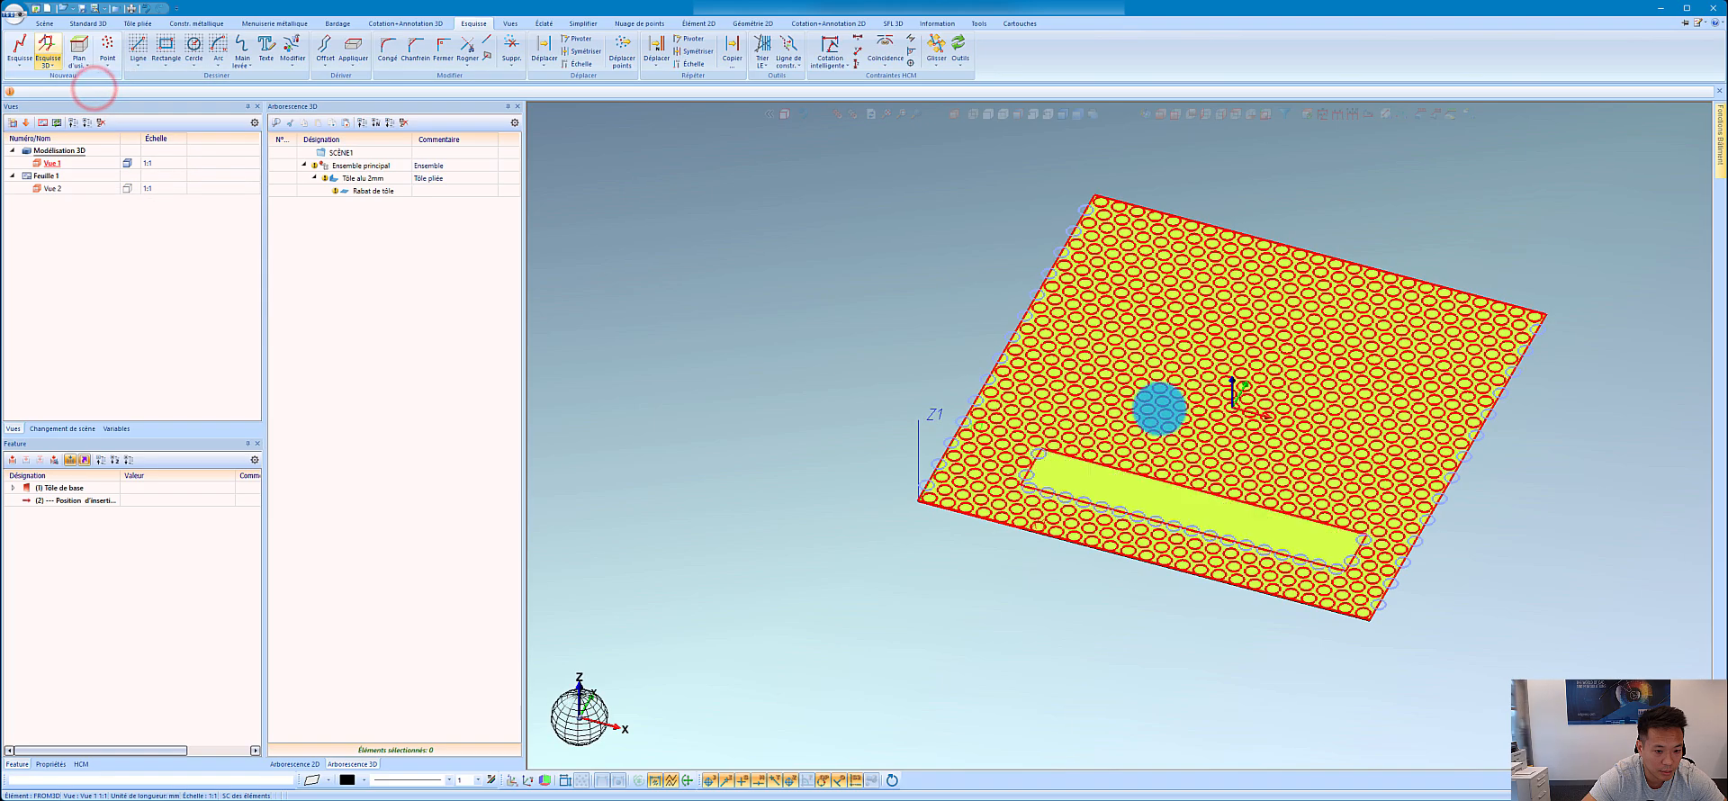
# Step: Create the hole pattern on the sheet with the rectangular zone excluded
pyautogui.click(275, 282)
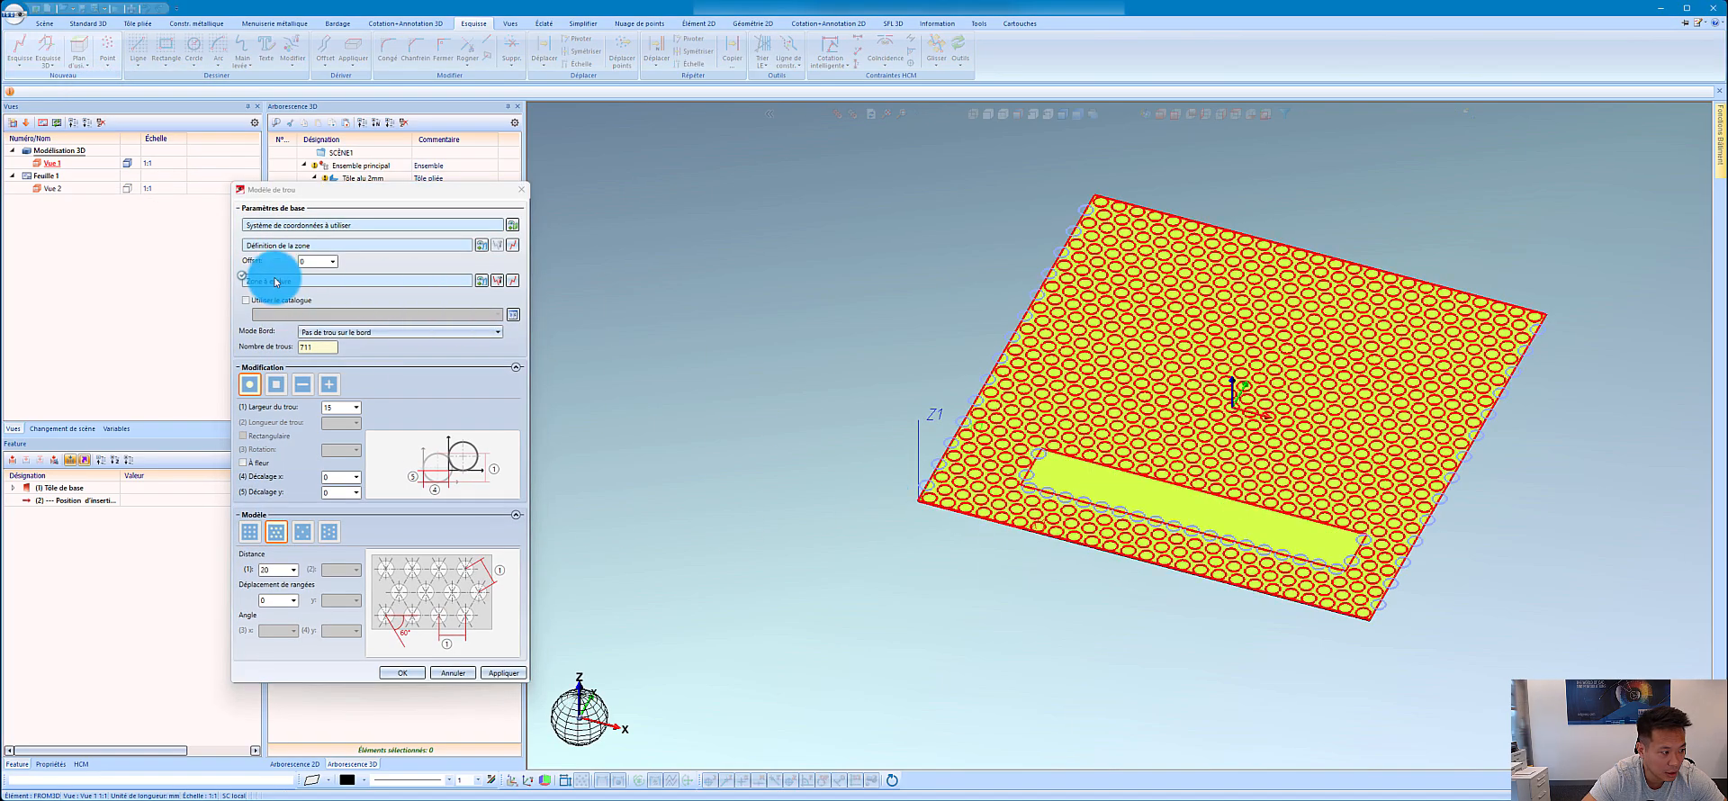
pyautogui.scroll(3, 1292, 528)
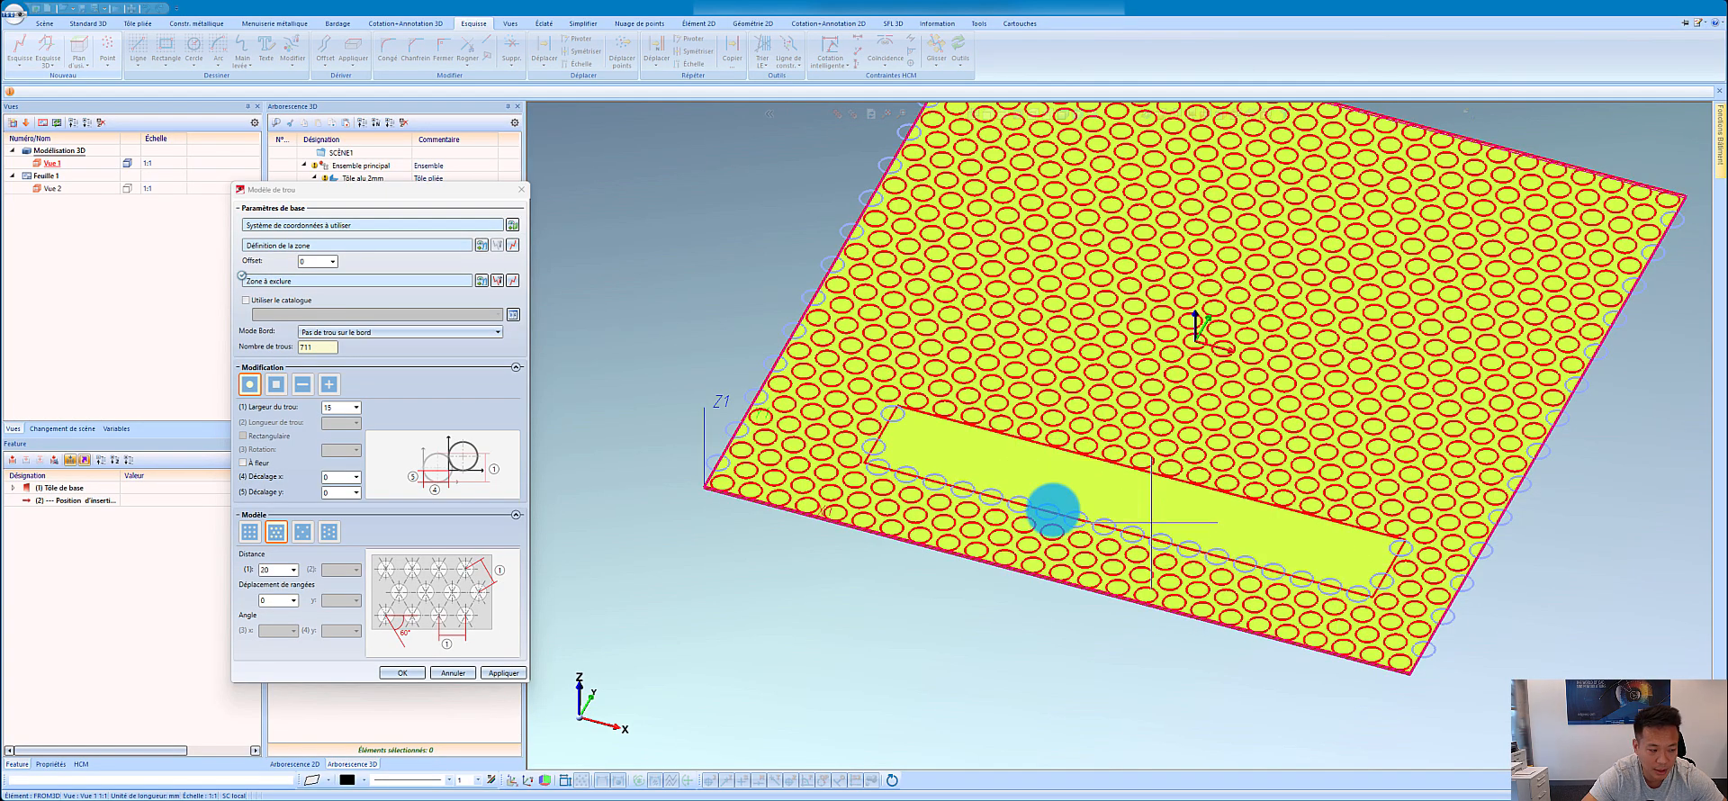
pyautogui.click(419, 676)
pyautogui.scroll(-2, 1055, 524)
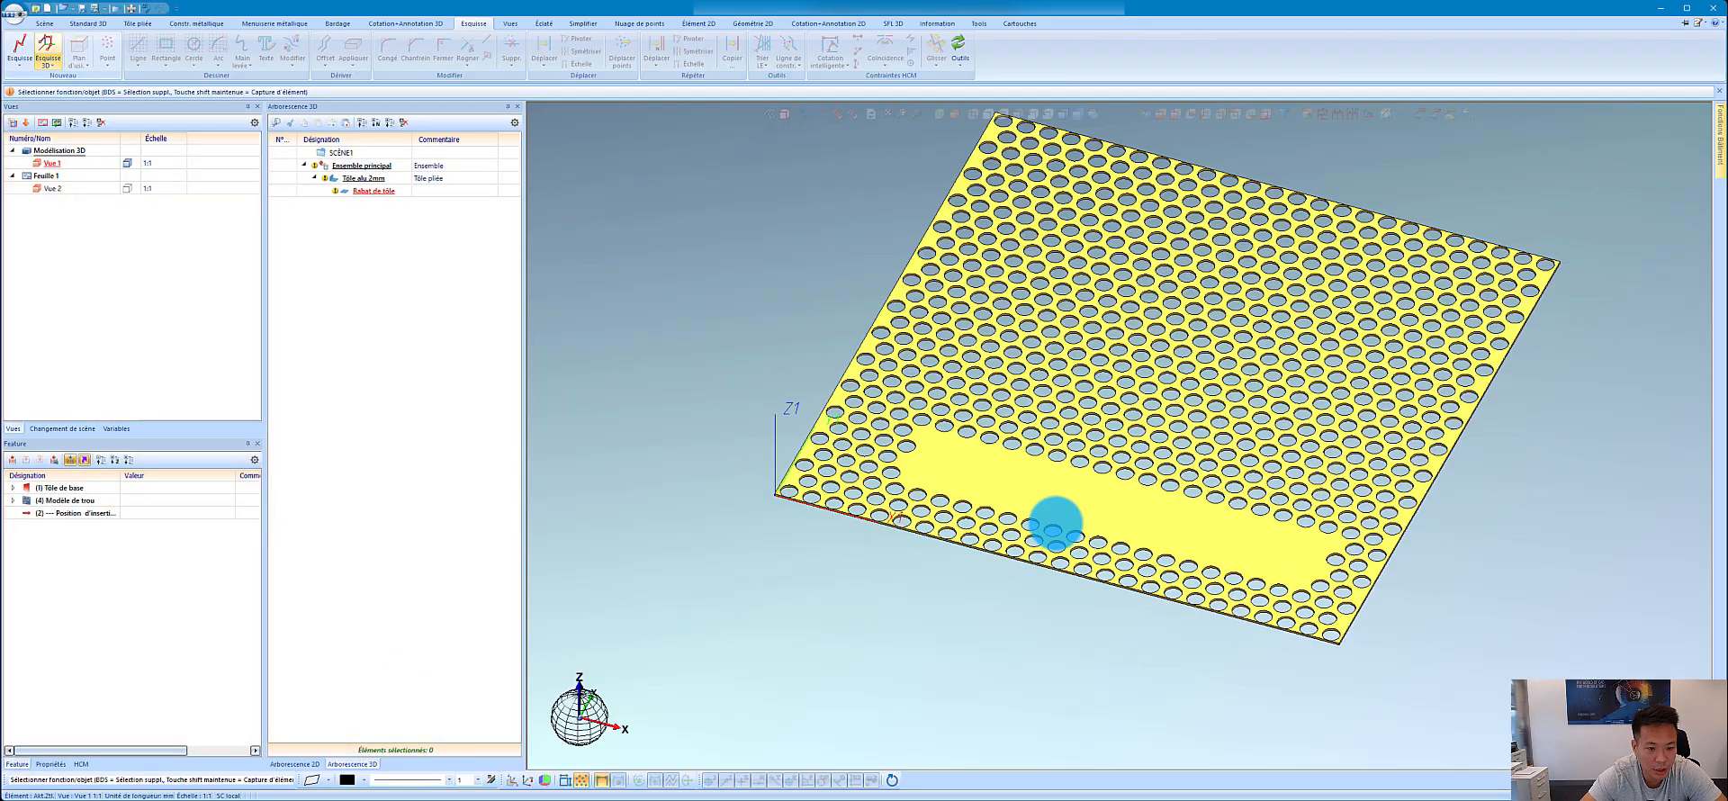
pyautogui.moveTo(1085, 418)
pyautogui.mouseDown(button='middle')
pyautogui.moveTo(1122, 456)
pyautogui.moveTo(1164, 456)
pyautogui.moveTo(1128, 461)
pyautogui.moveTo(1056, 424)
pyautogui.moveTo(1053, 446)
pyautogui.moveTo(1149, 481)
pyautogui.moveTo(1090, 484)
pyautogui.moveTo(1084, 431)
pyautogui.moveTo(976, 392)
pyautogui.moveTo(1109, 413)
pyautogui.mouseUp(button='middle')
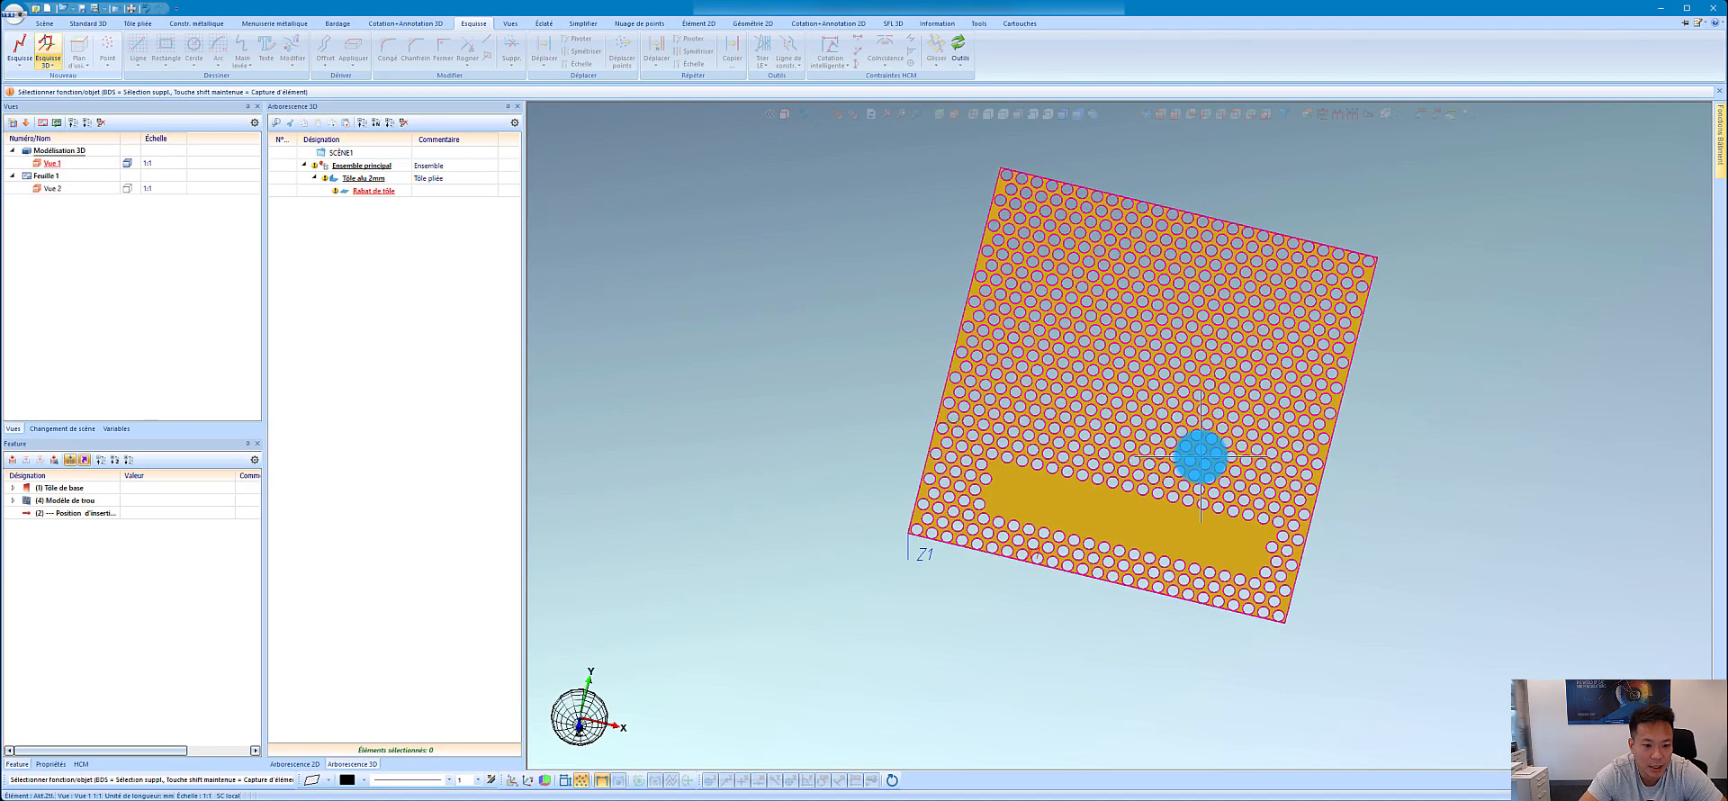
pyautogui.moveTo(1202, 458); pyautogui.dragTo(1163, 135, button='middle')
pyautogui.click(1161, 115)
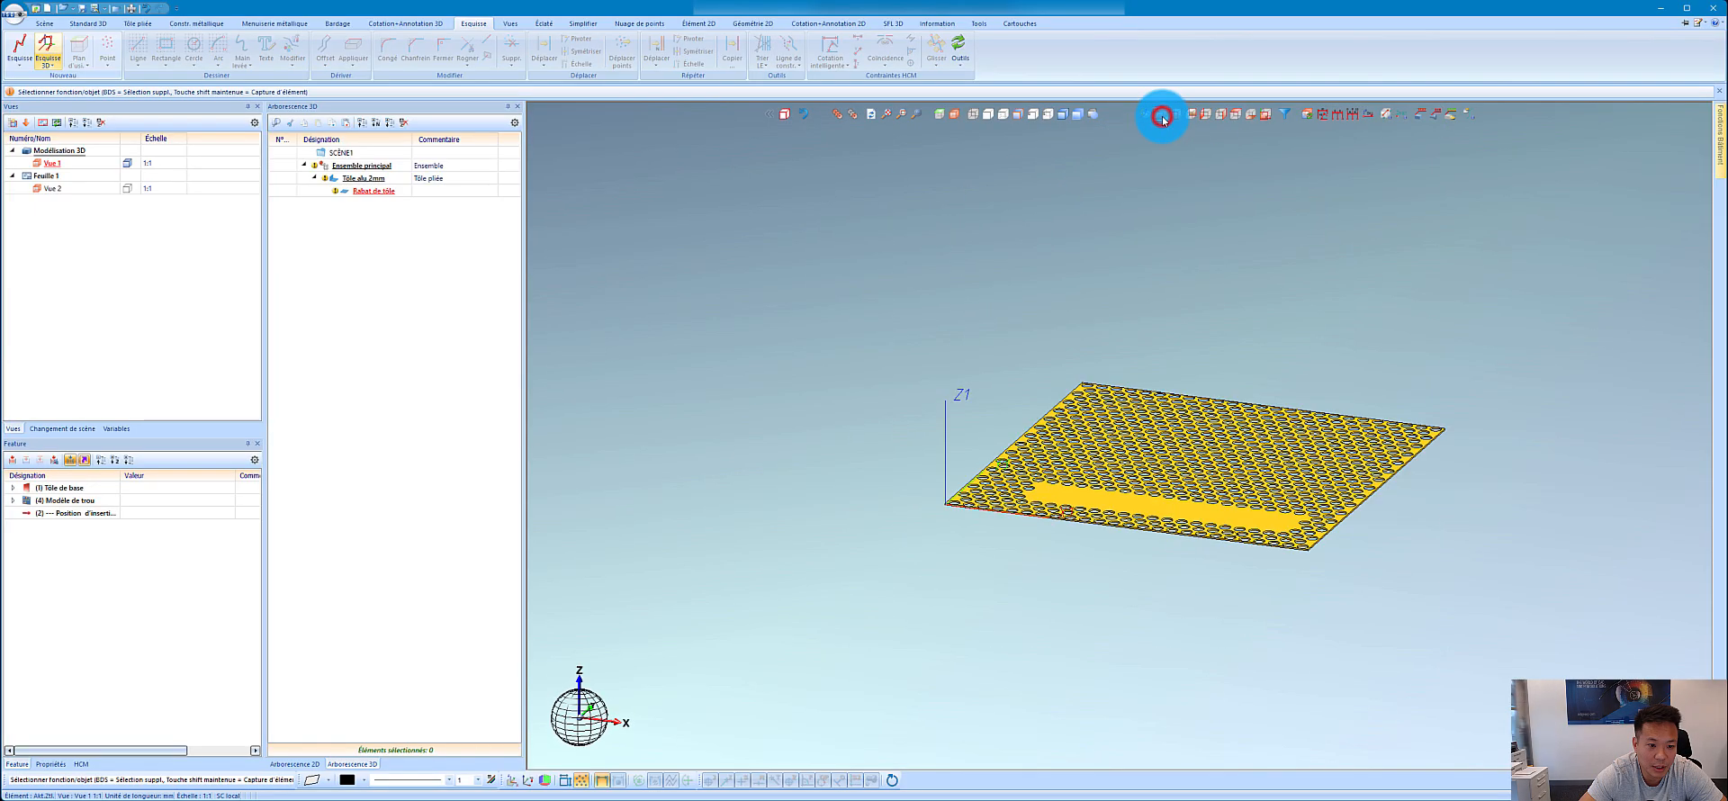
pyautogui.scroll(4, 1176, 493)
pyautogui.scroll(-4, 1176, 497)
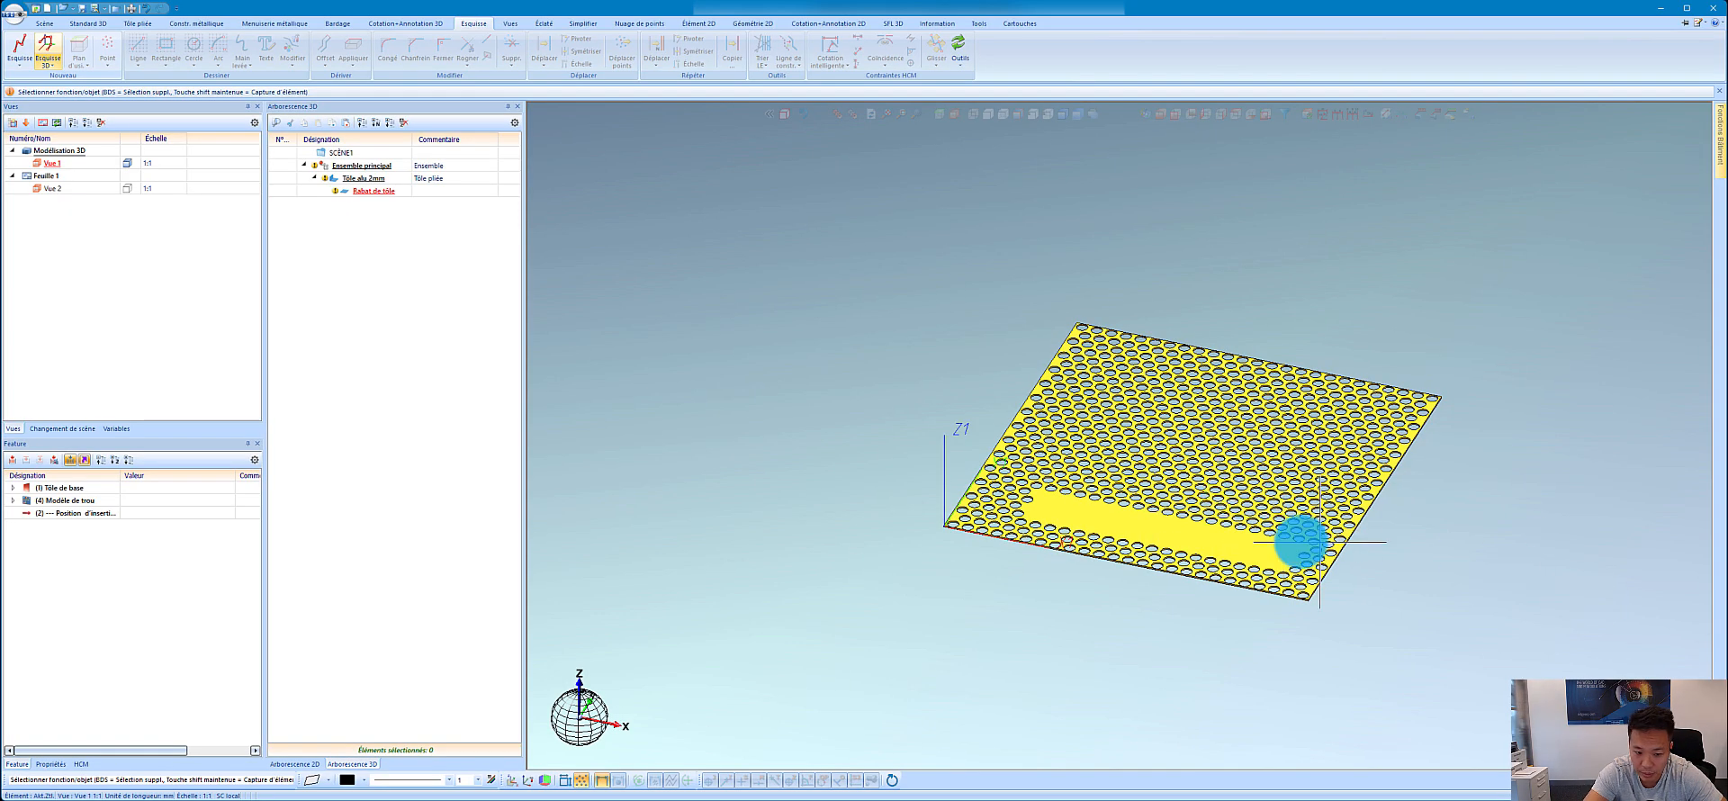
# Step: Deactivate the hole pattern feature and clear the excluded-zone rectangle sketch from the sheet
pyautogui.scroll(2, 1229, 521)
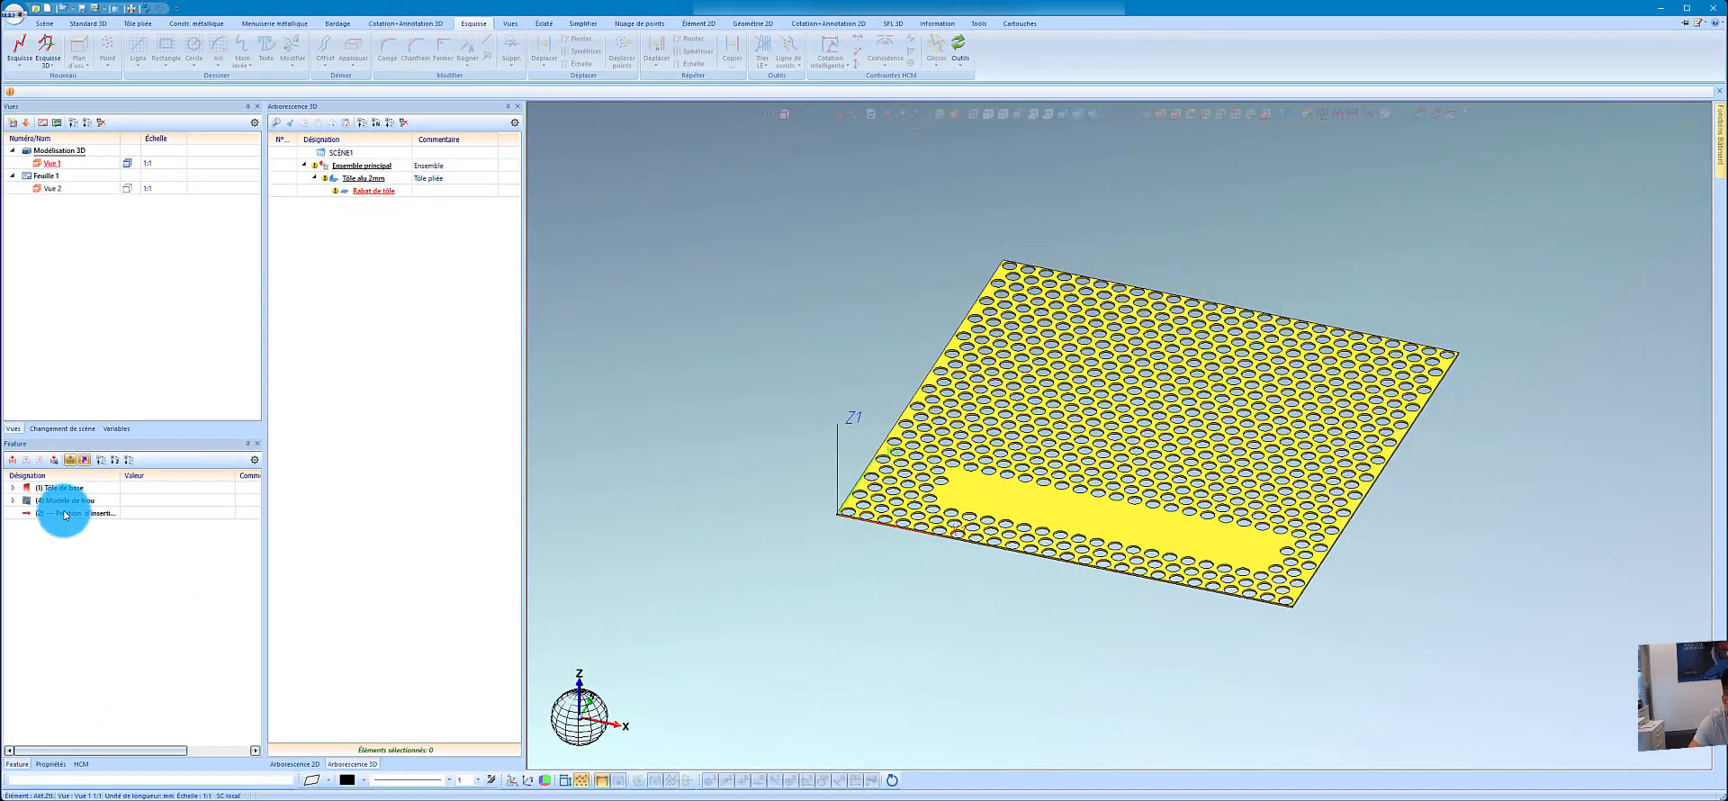
pyautogui.click(65, 502)
pyautogui.rightClick(65, 502)
pyautogui.click(101, 616)
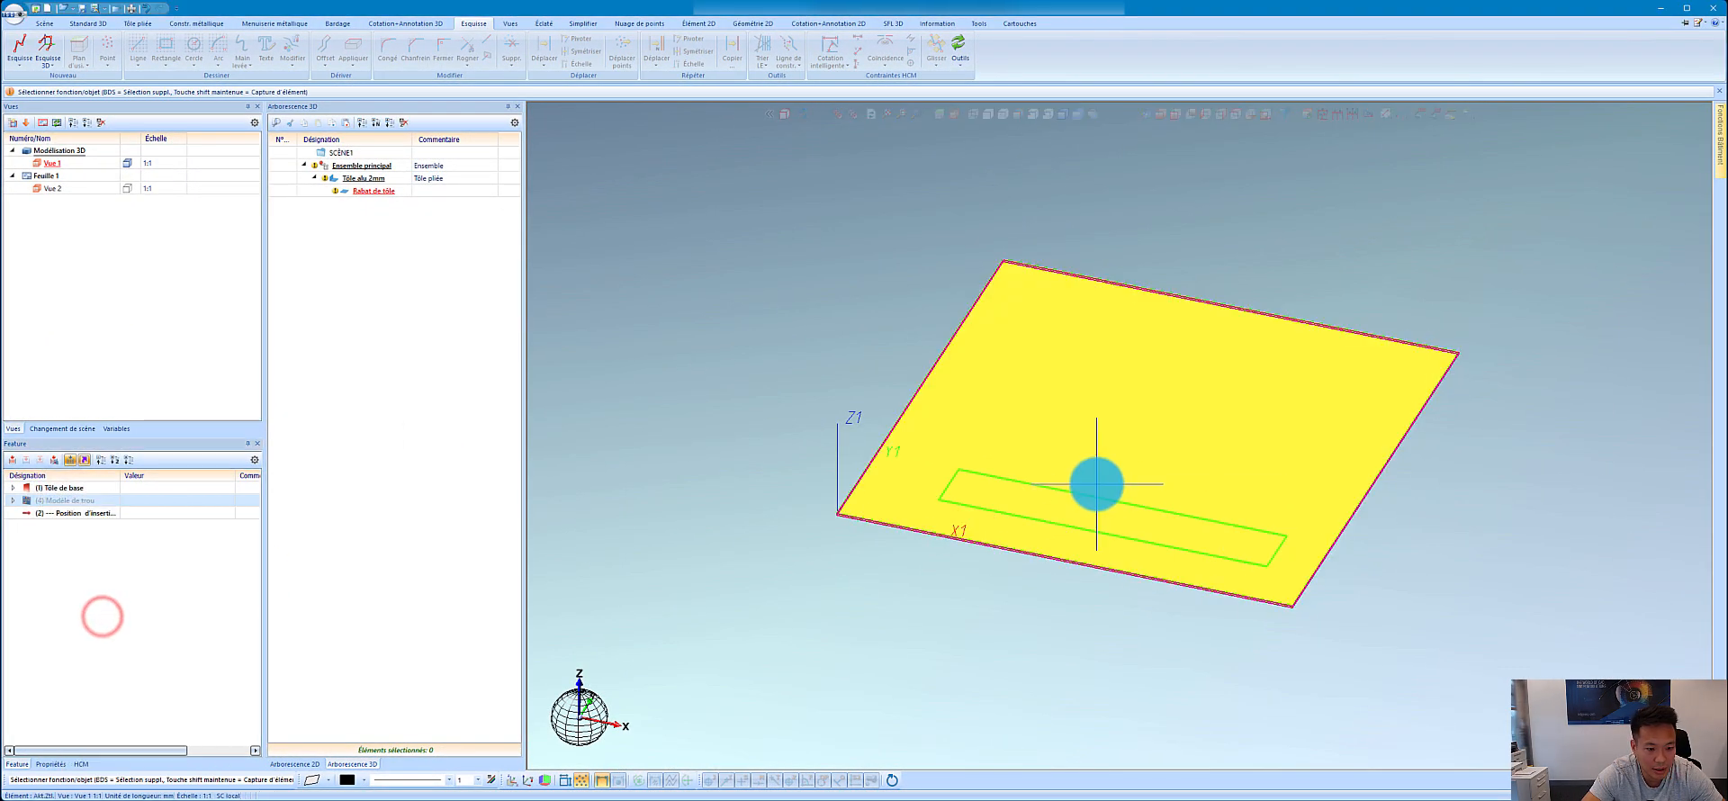
pyautogui.click(1018, 454)
pyautogui.scroll(1, 1020, 461)
pyautogui.click(124, 541)
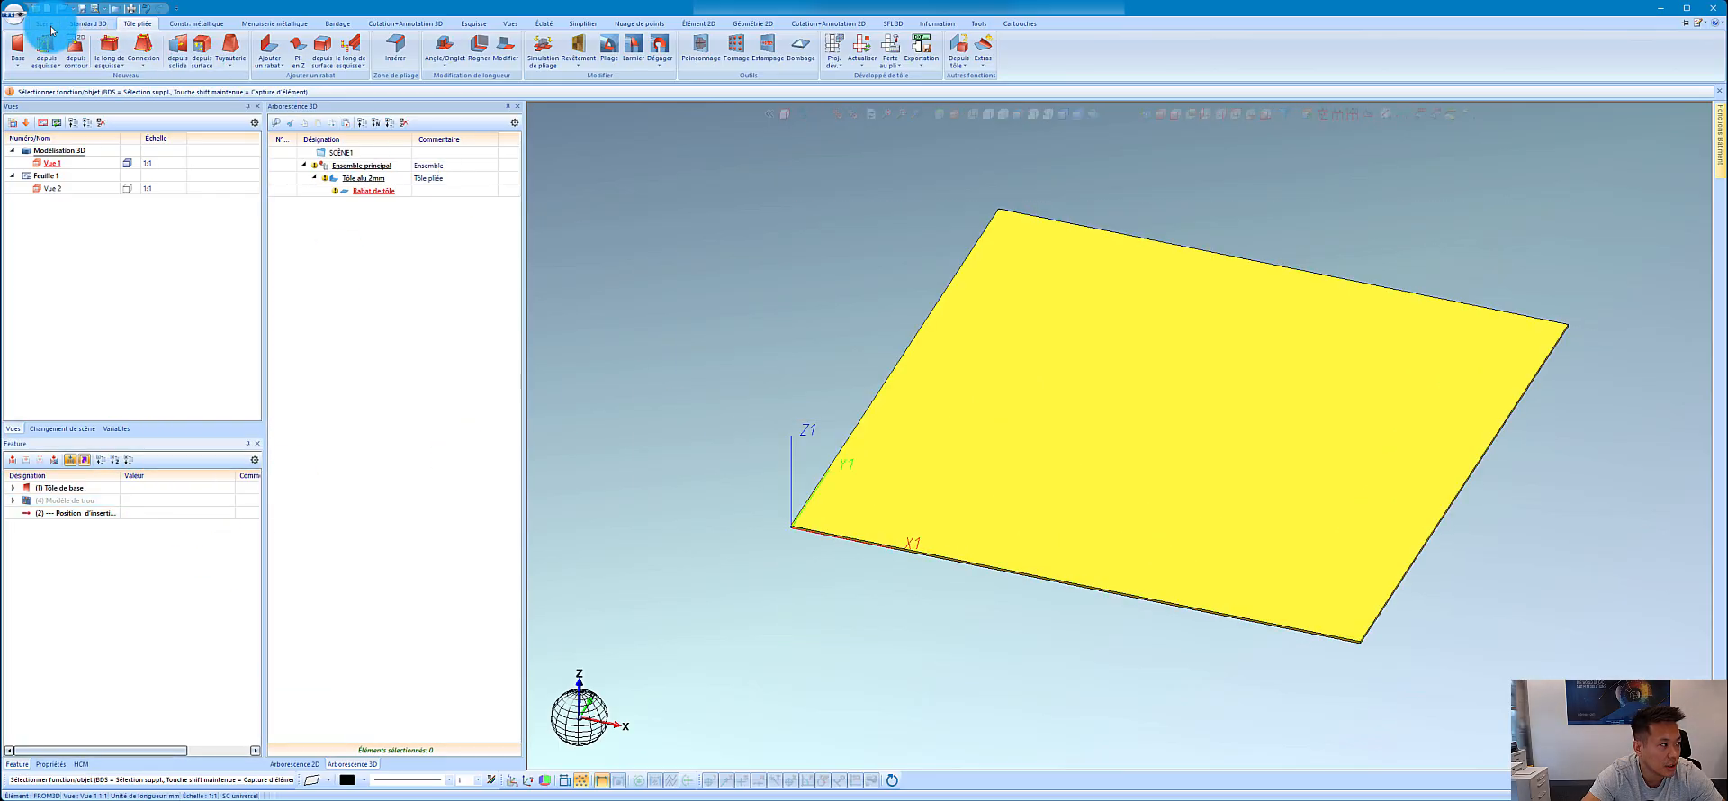
# Step: Open the texture catalogue editor and name the new texture Tôle perforée
pyautogui.click(49, 25)
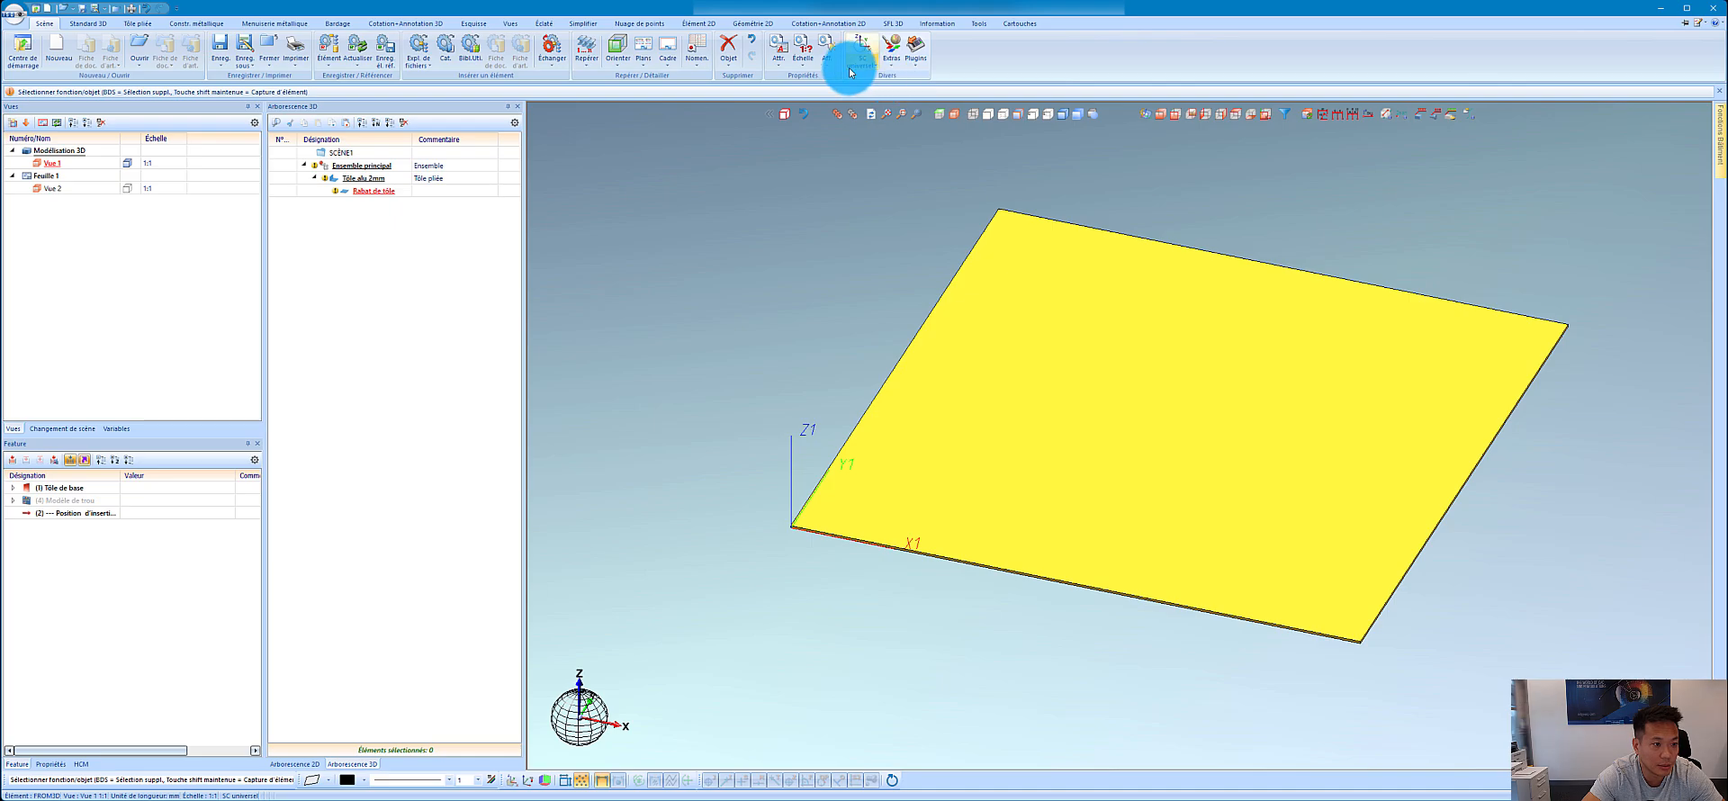
pyautogui.click(887, 69)
pyautogui.click(928, 153)
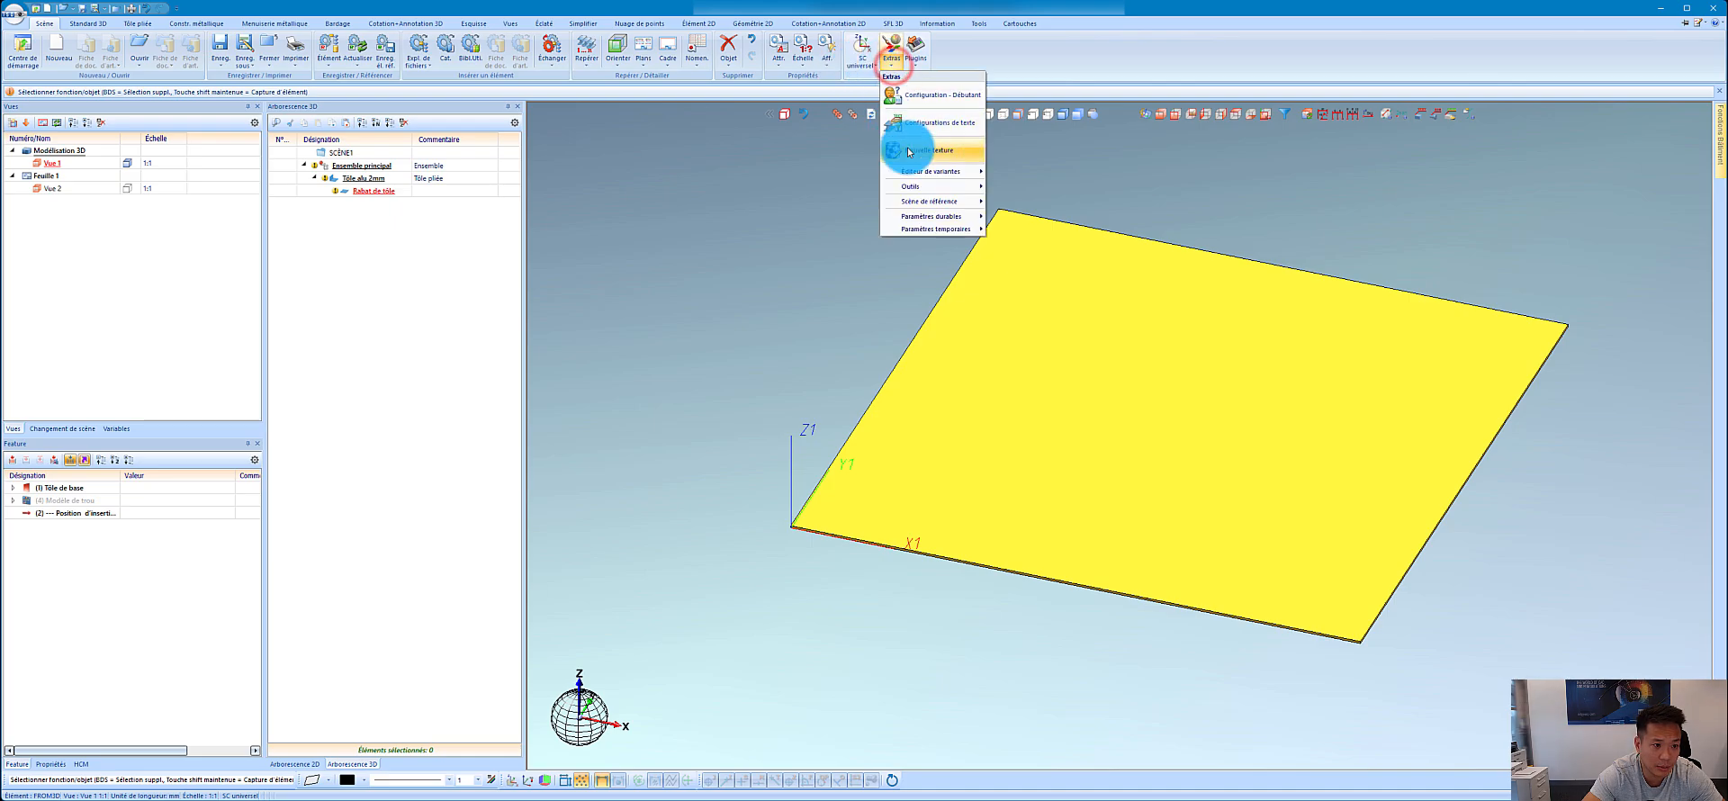
pyautogui.click(936, 155)
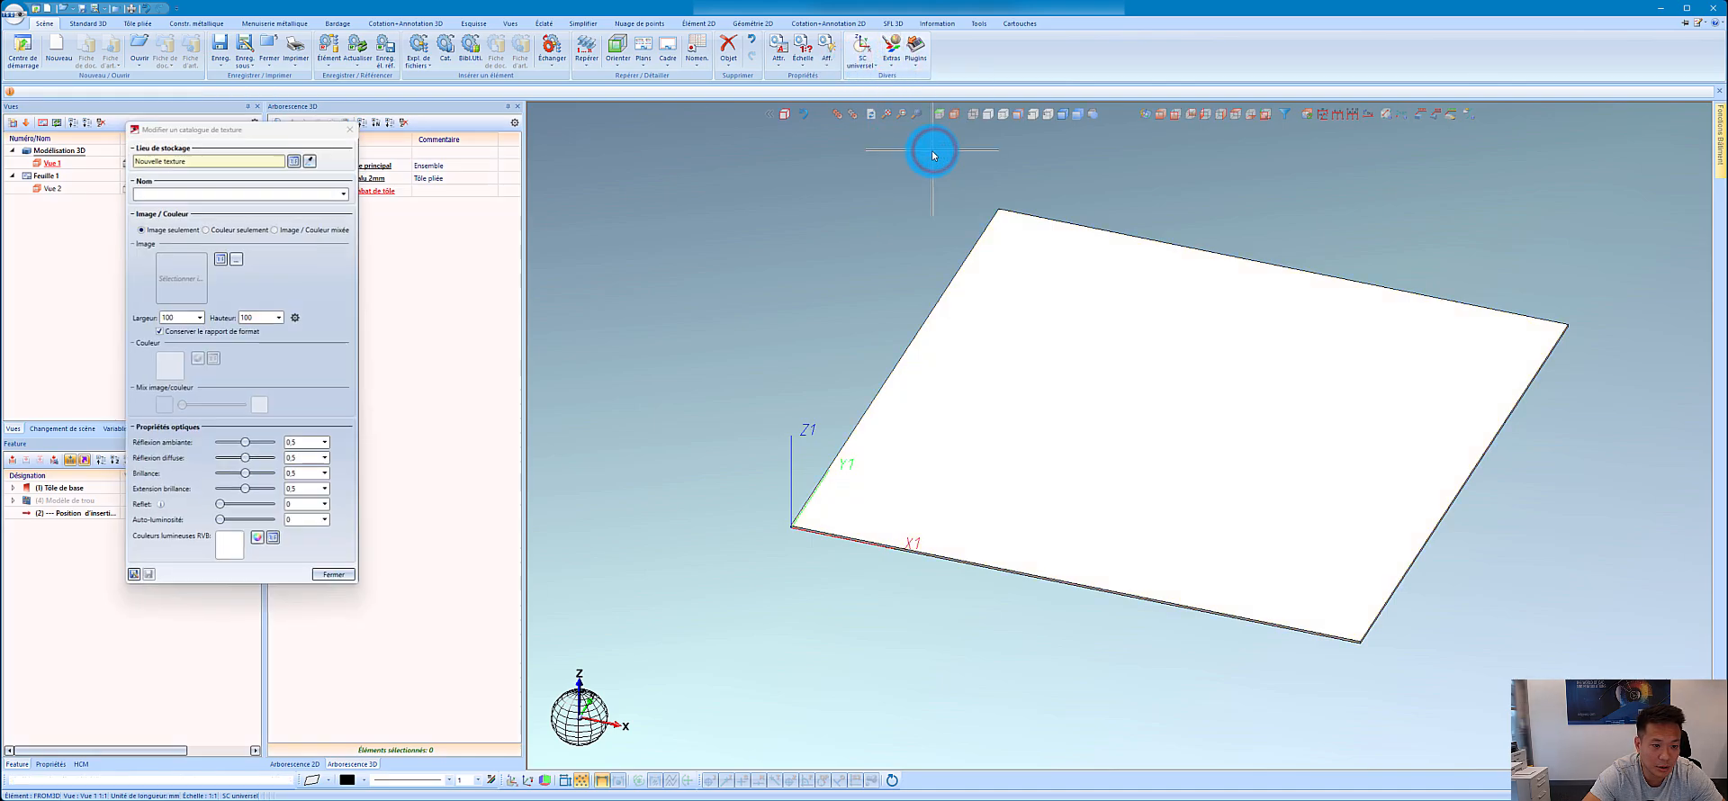
pyautogui.click(218, 135)
pyautogui.moveTo(217, 135); pyautogui.dragTo(724, 175)
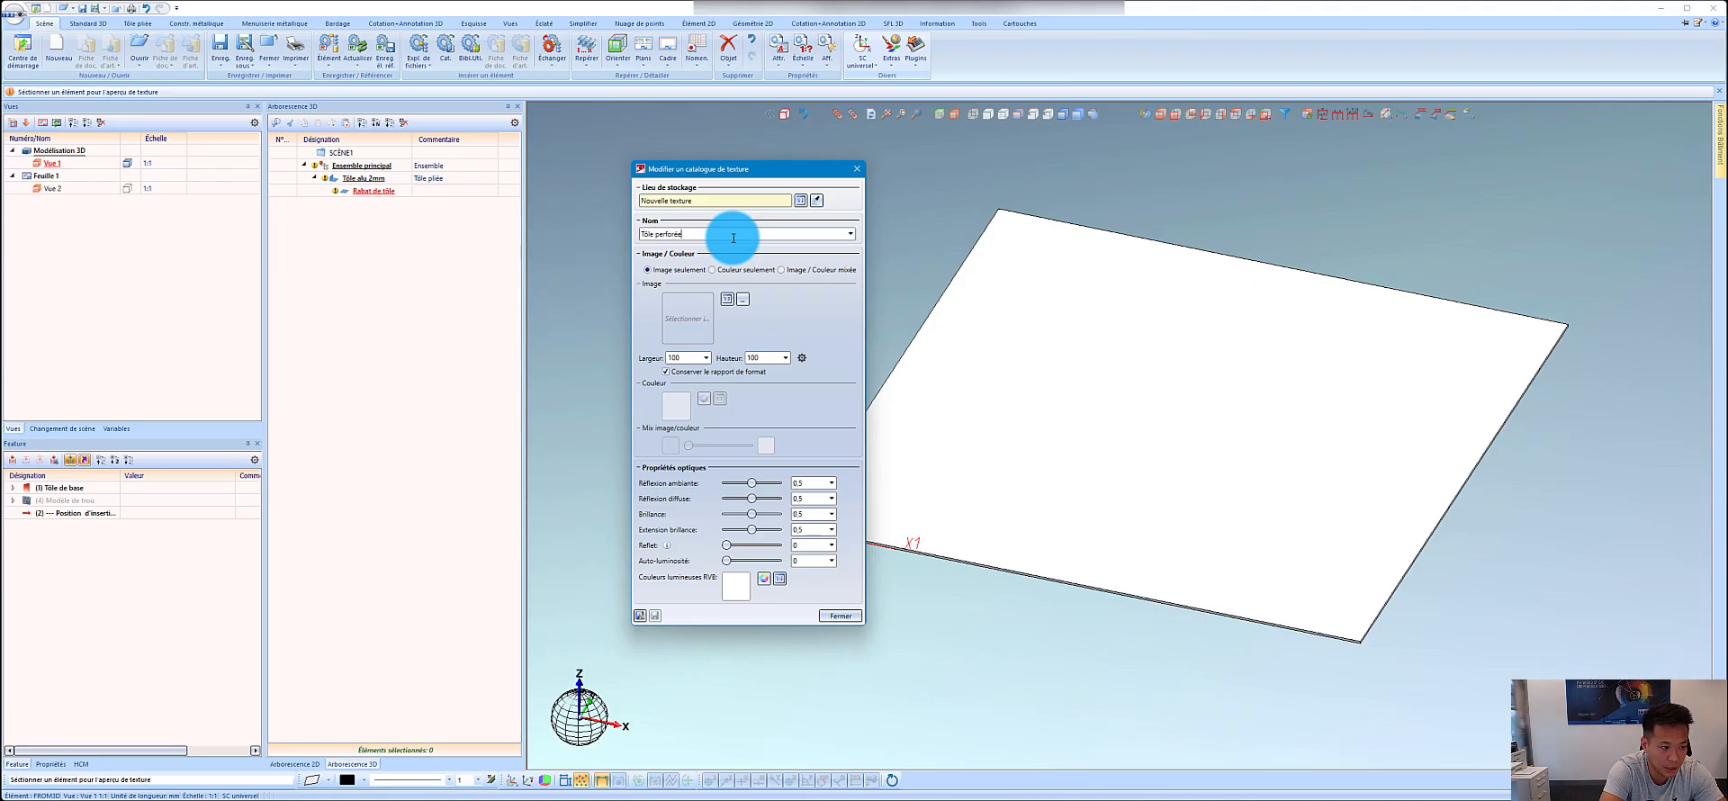
# Step: Load Tôle perforée.jpg from the Images folder as the new texture's image
pyautogui.click(731, 298)
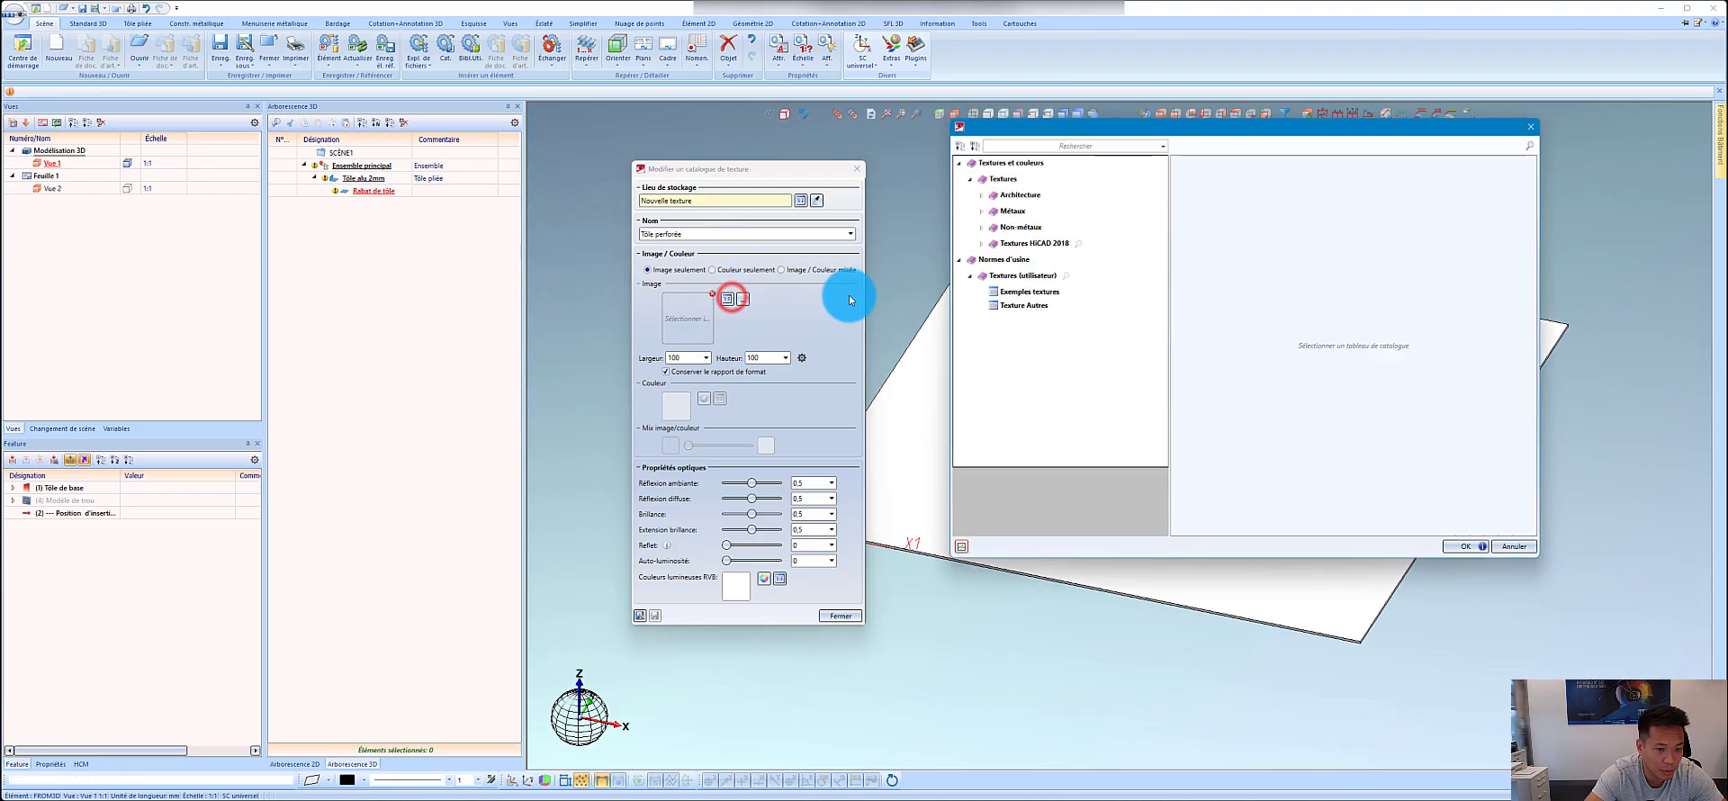
pyautogui.click(1519, 547)
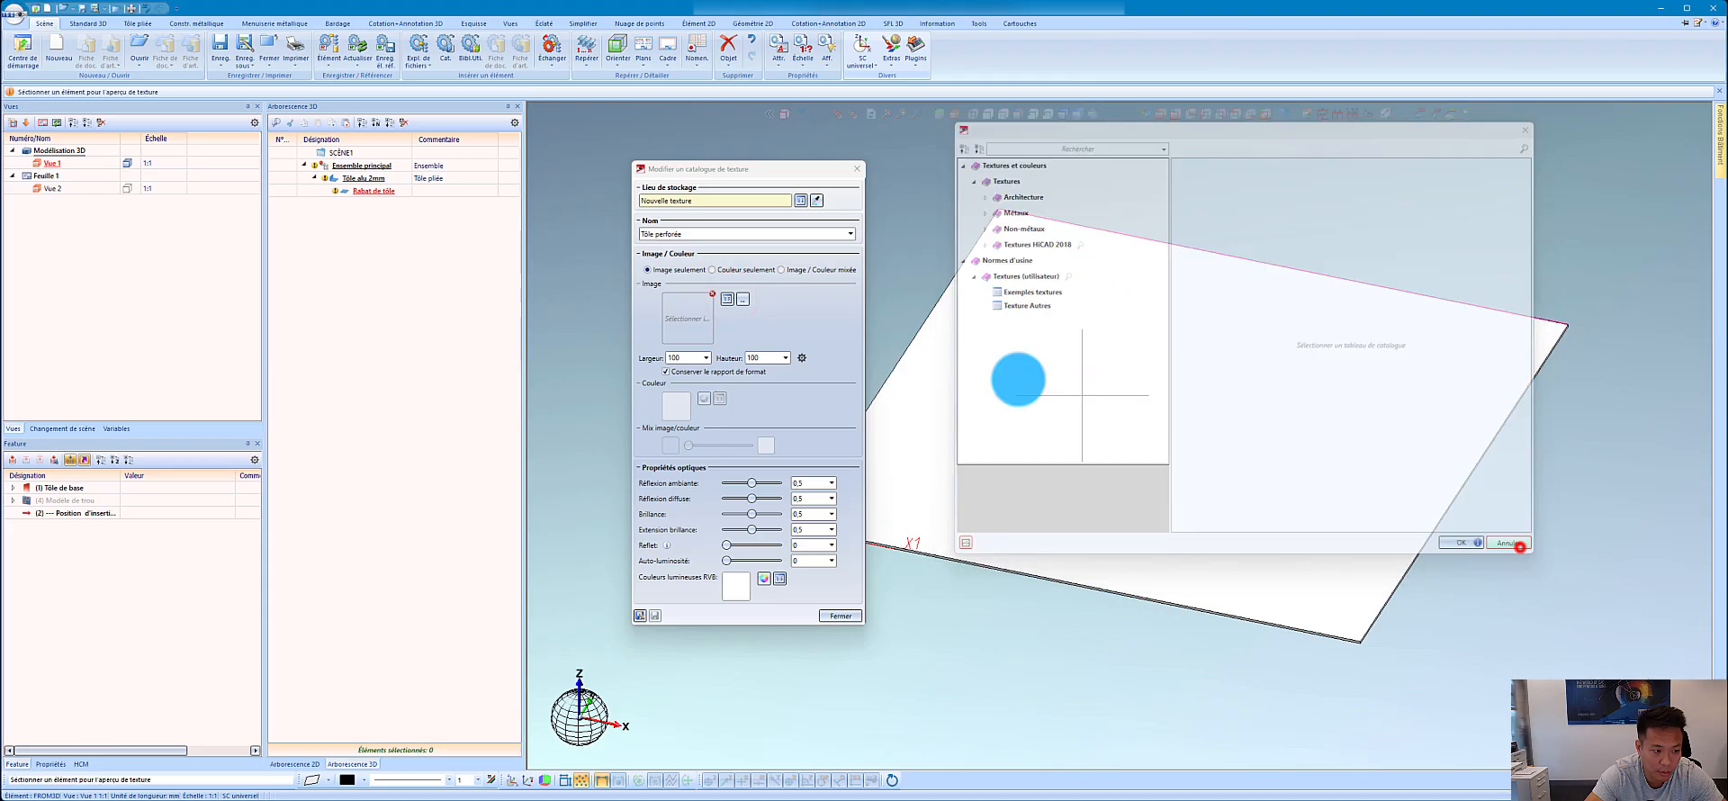
pyautogui.click(741, 298)
pyautogui.scroll(5, 661, 468)
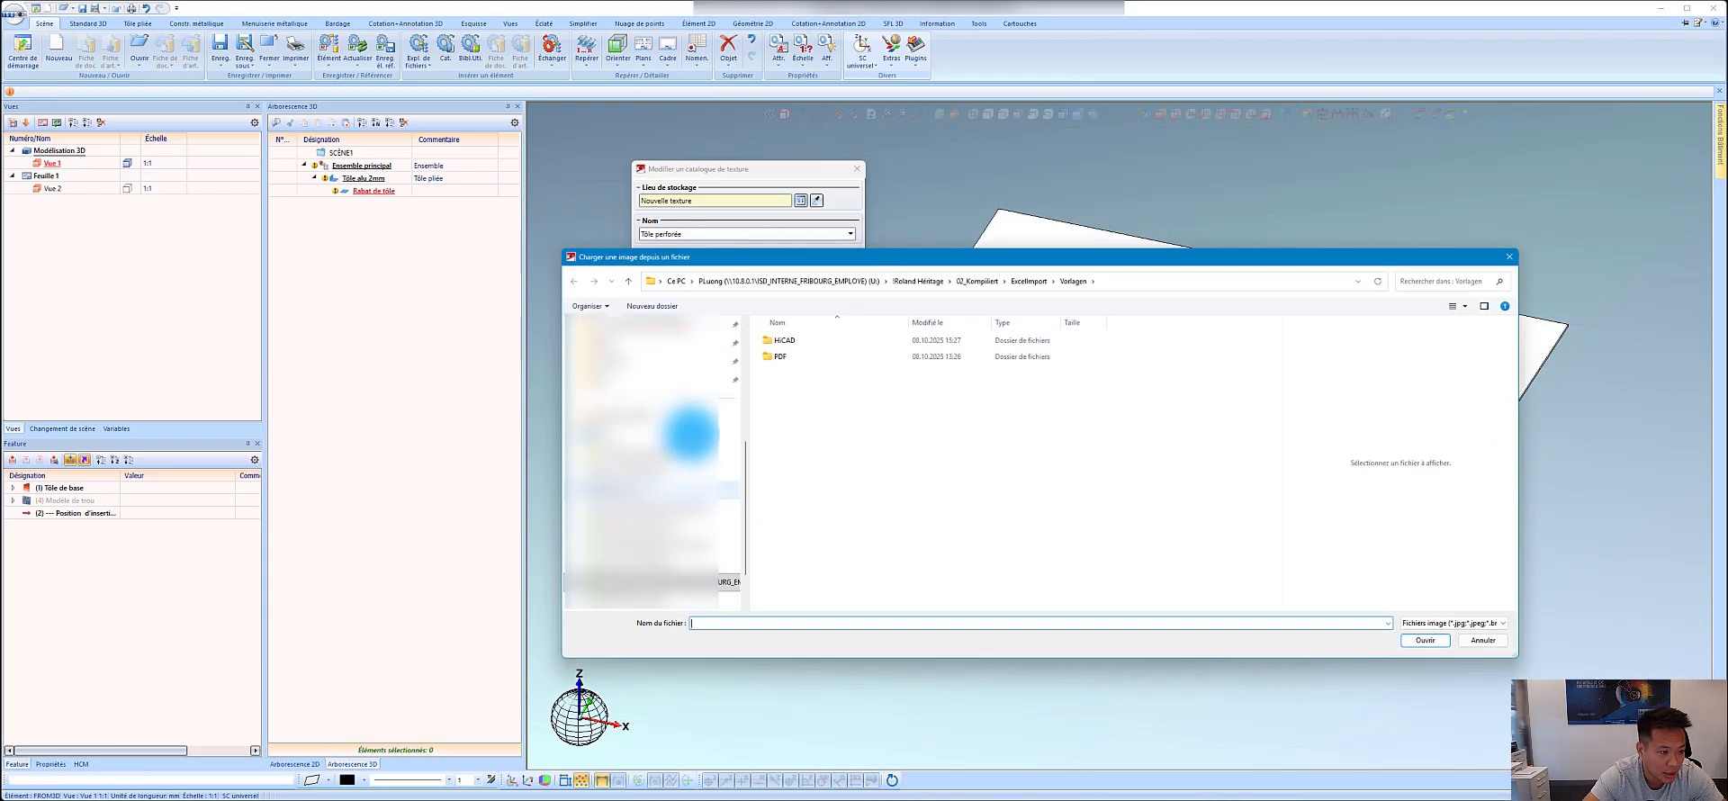
pyautogui.click(656, 438)
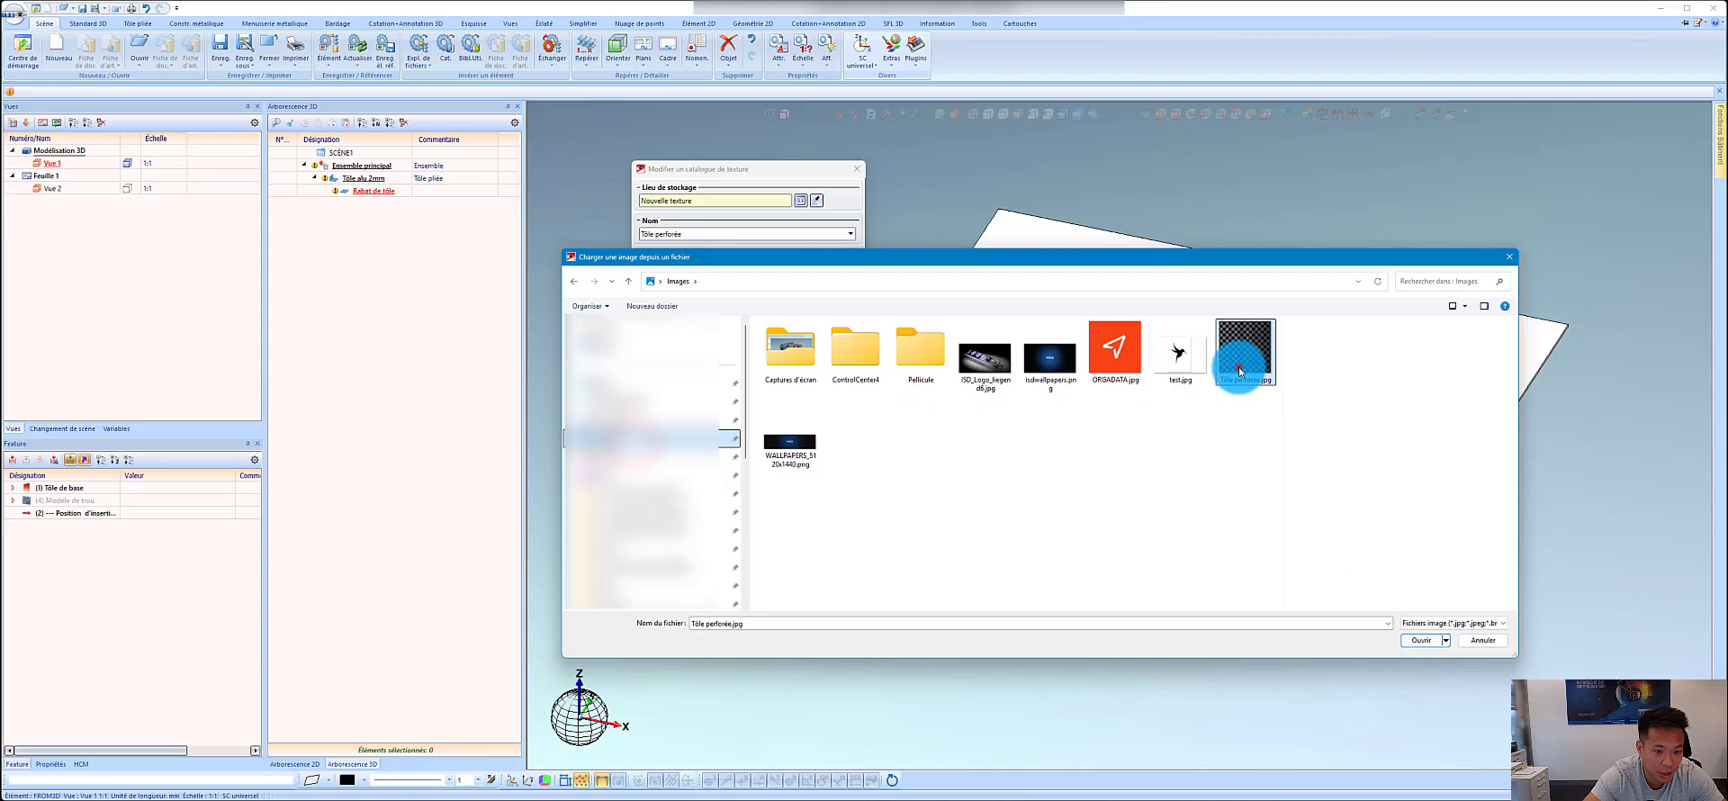
pyautogui.doubleClick(1240, 351)
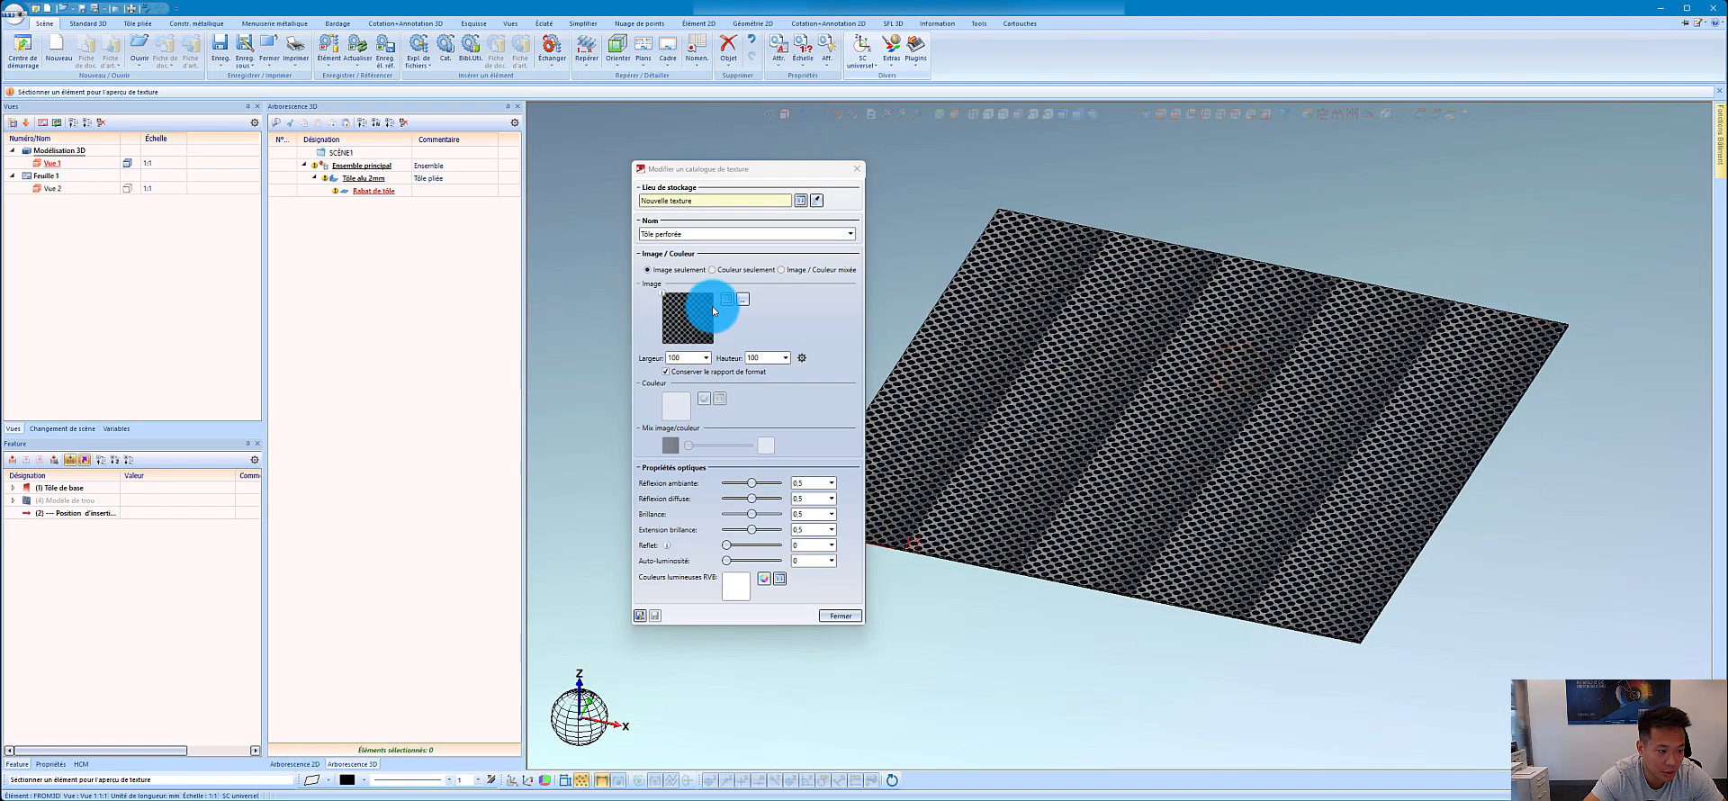
# Step: Raise the texture's ambient reflection to about 0.9, keeping the image width and height at 100
pyautogui.click(687, 360)
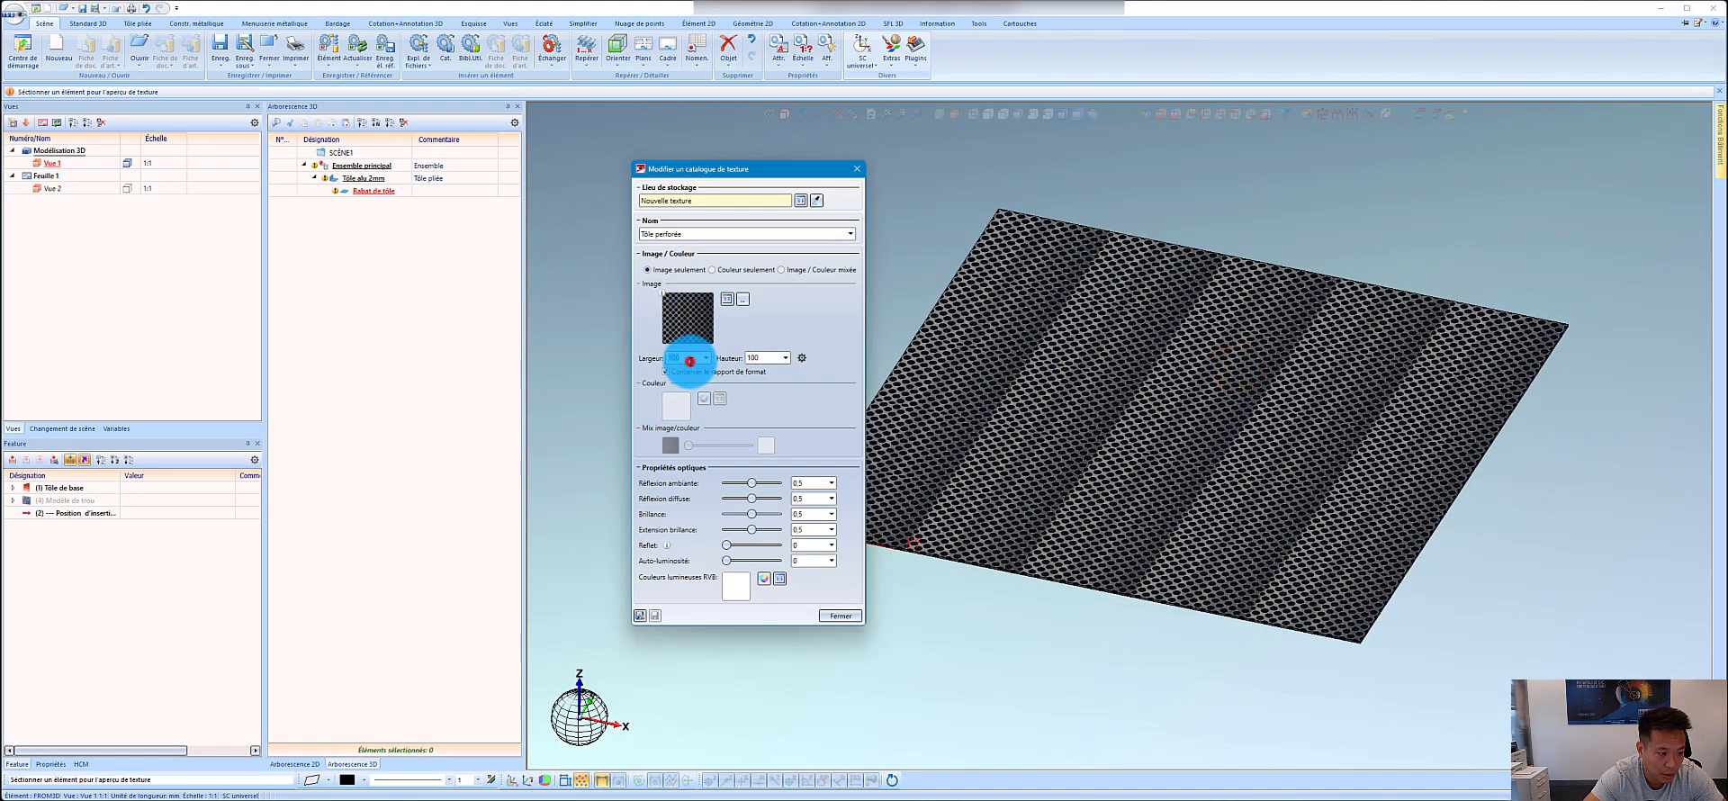
pyautogui.click(771, 355)
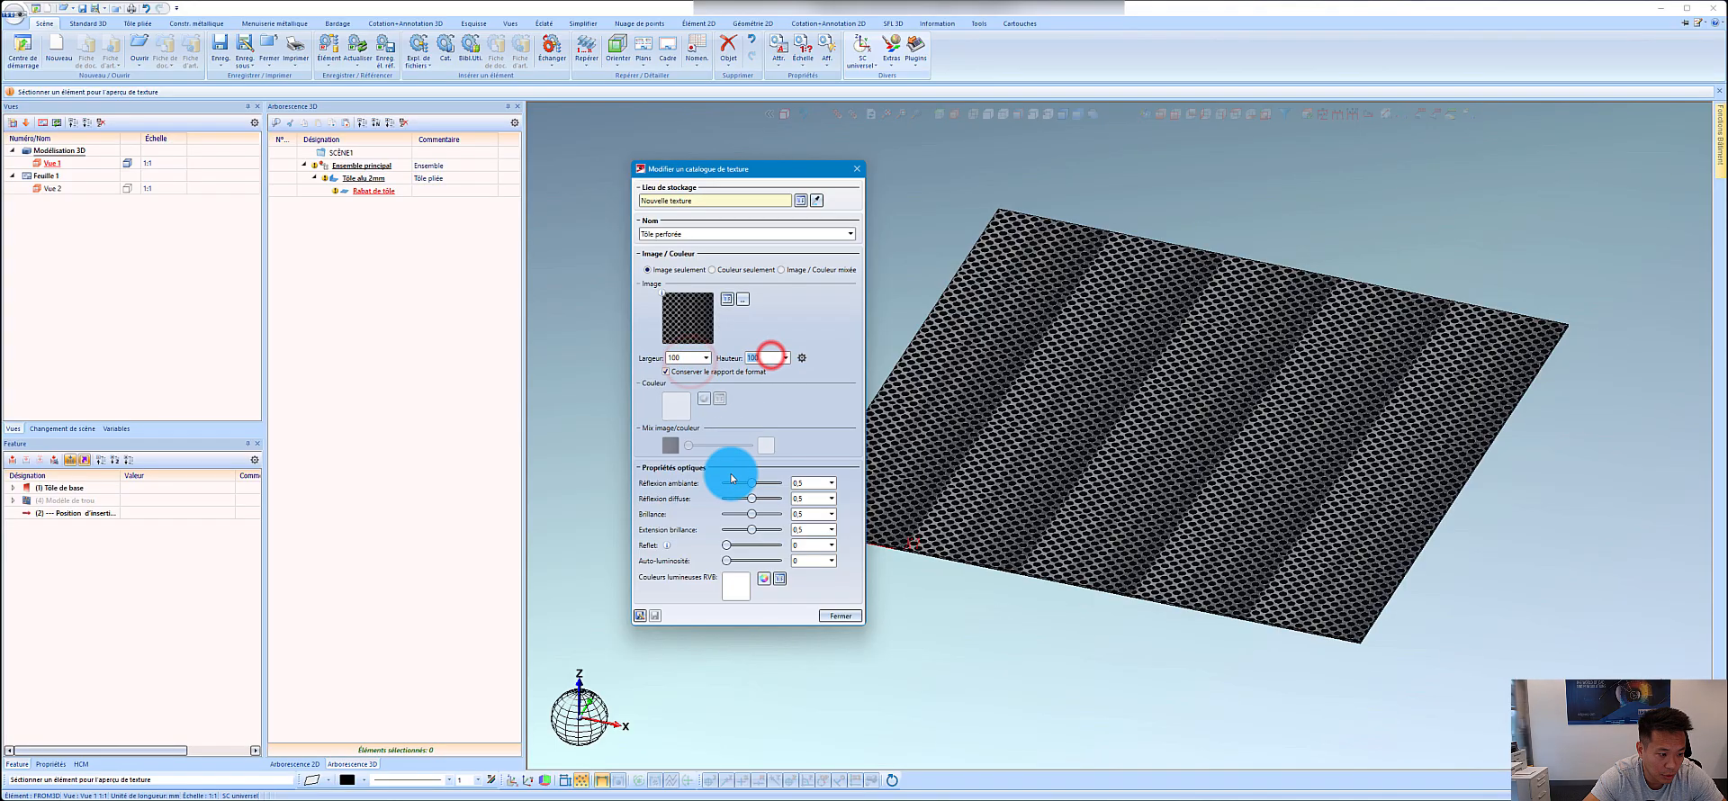
pyautogui.click(812, 482)
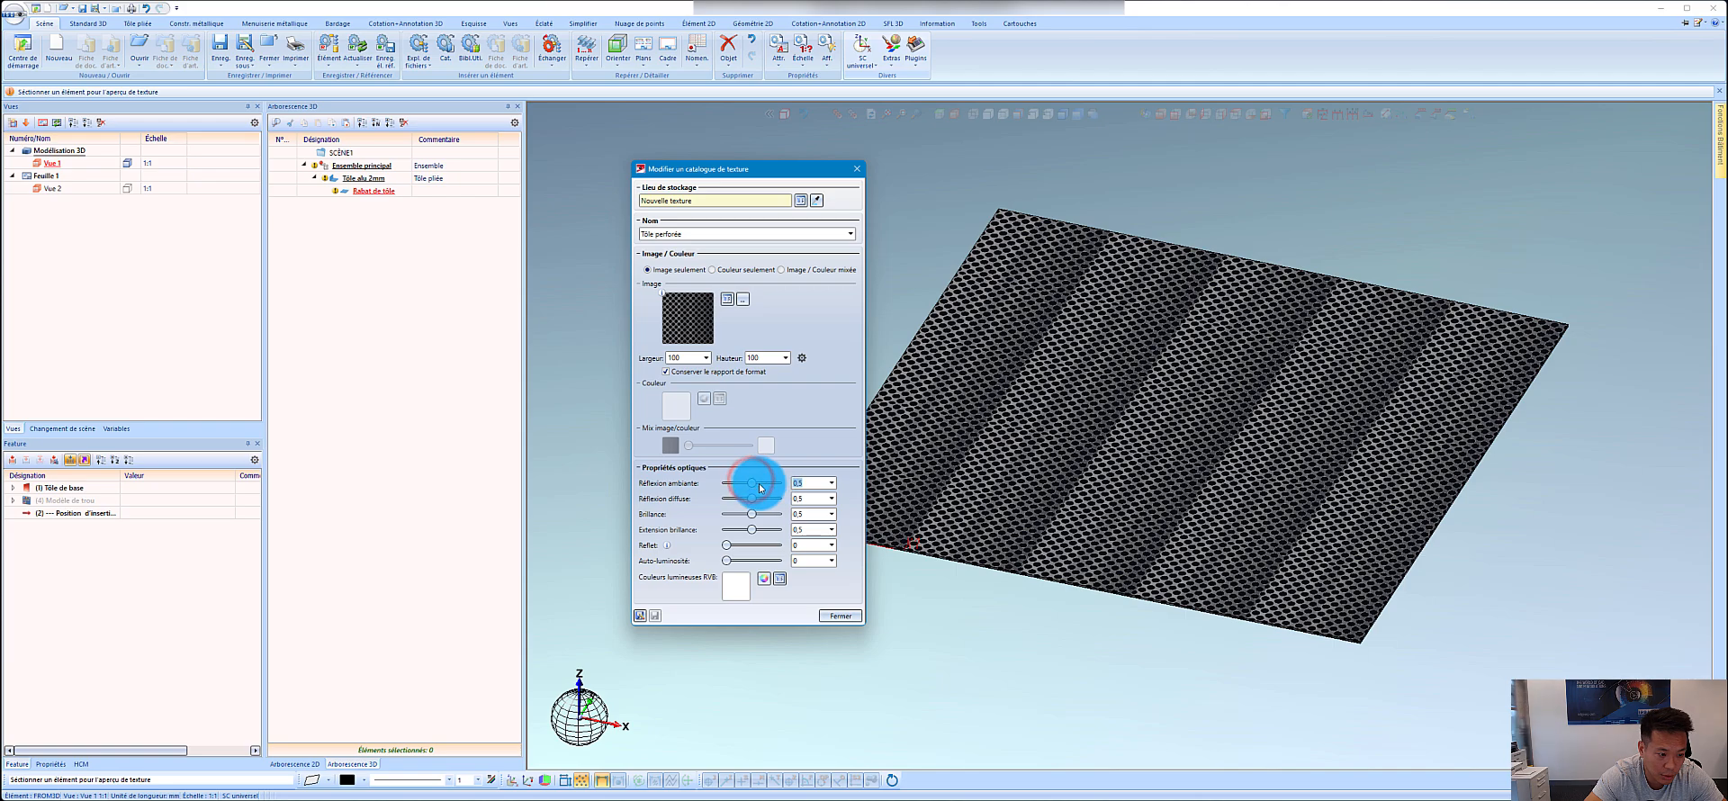
pyautogui.moveTo(758, 487); pyautogui.dragTo(774, 489)
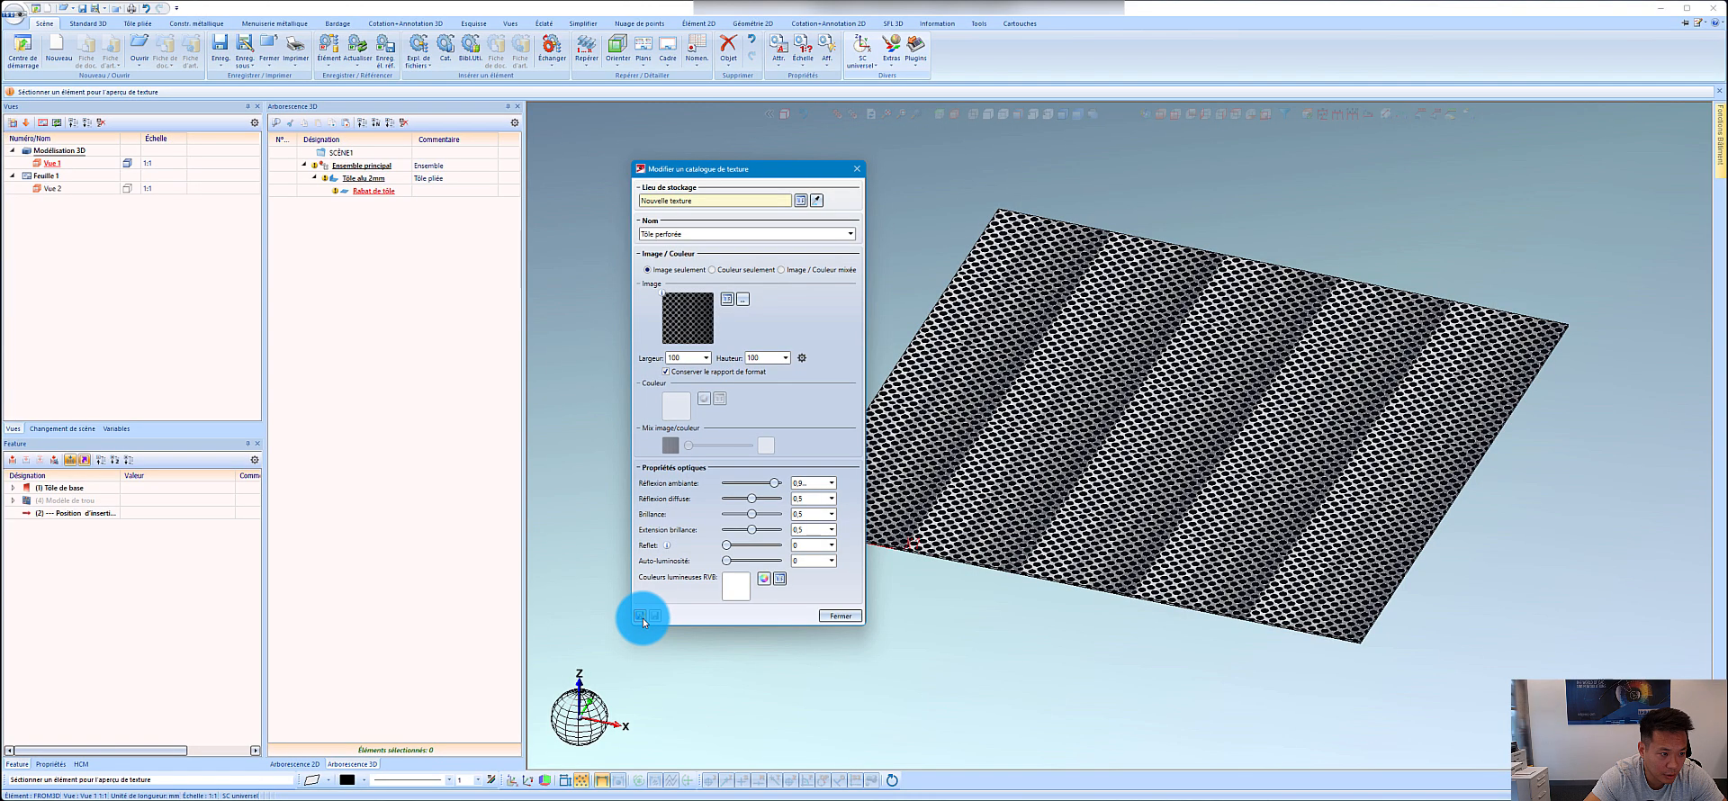
pyautogui.click(798, 204)
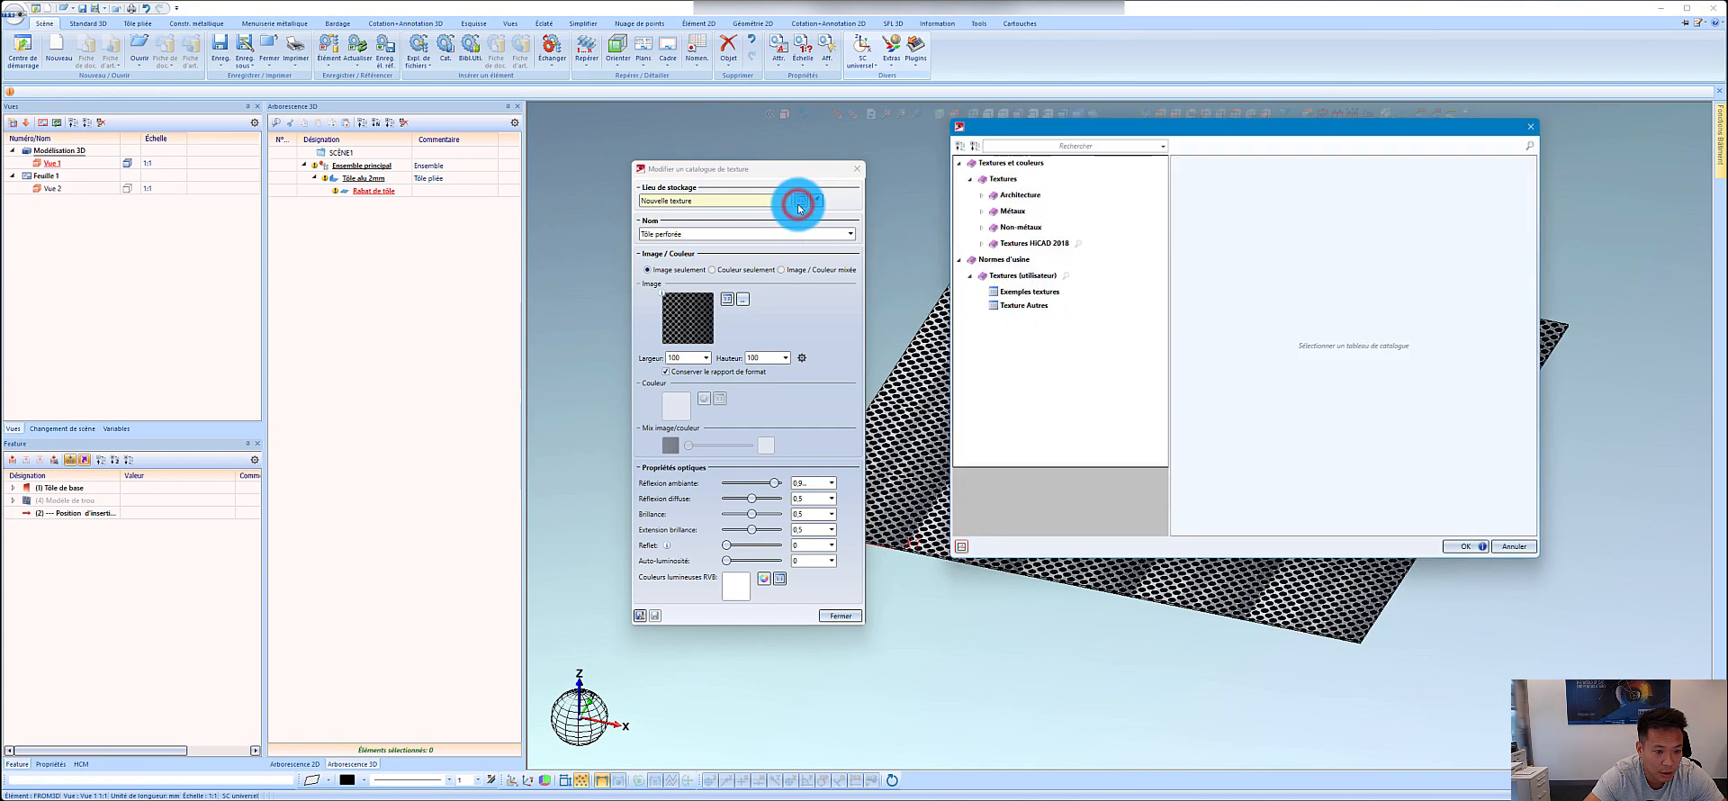
pyautogui.click(1027, 309)
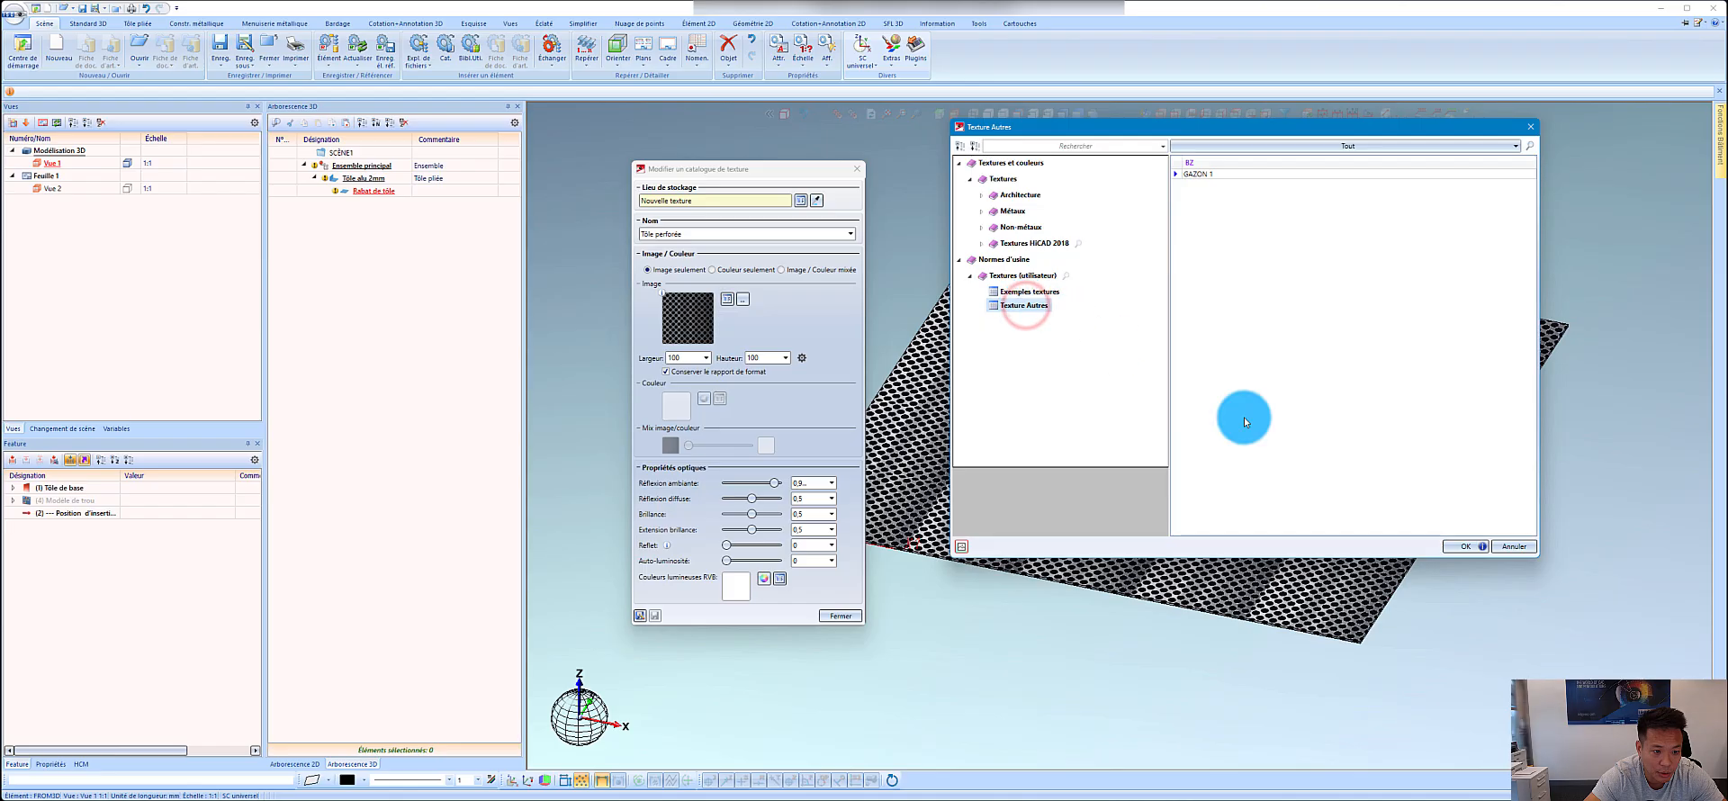
pyautogui.click(1459, 547)
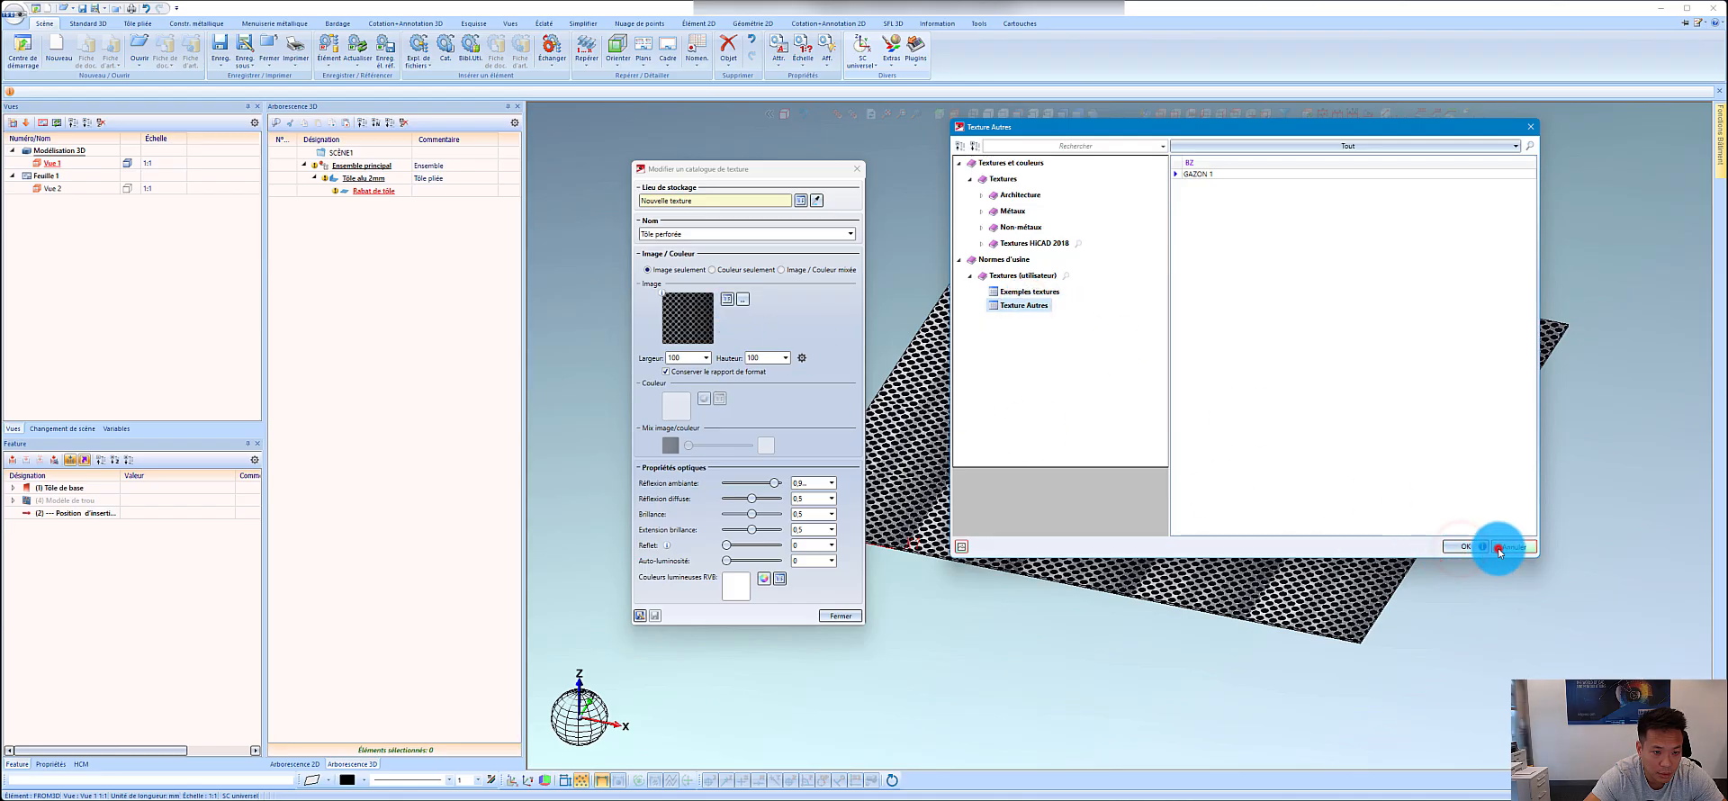
pyautogui.click(1499, 549)
# Step: Save the Tôle perforée texture in the user catalogue table Texture Autres and close the texture editor
pyautogui.click(642, 618)
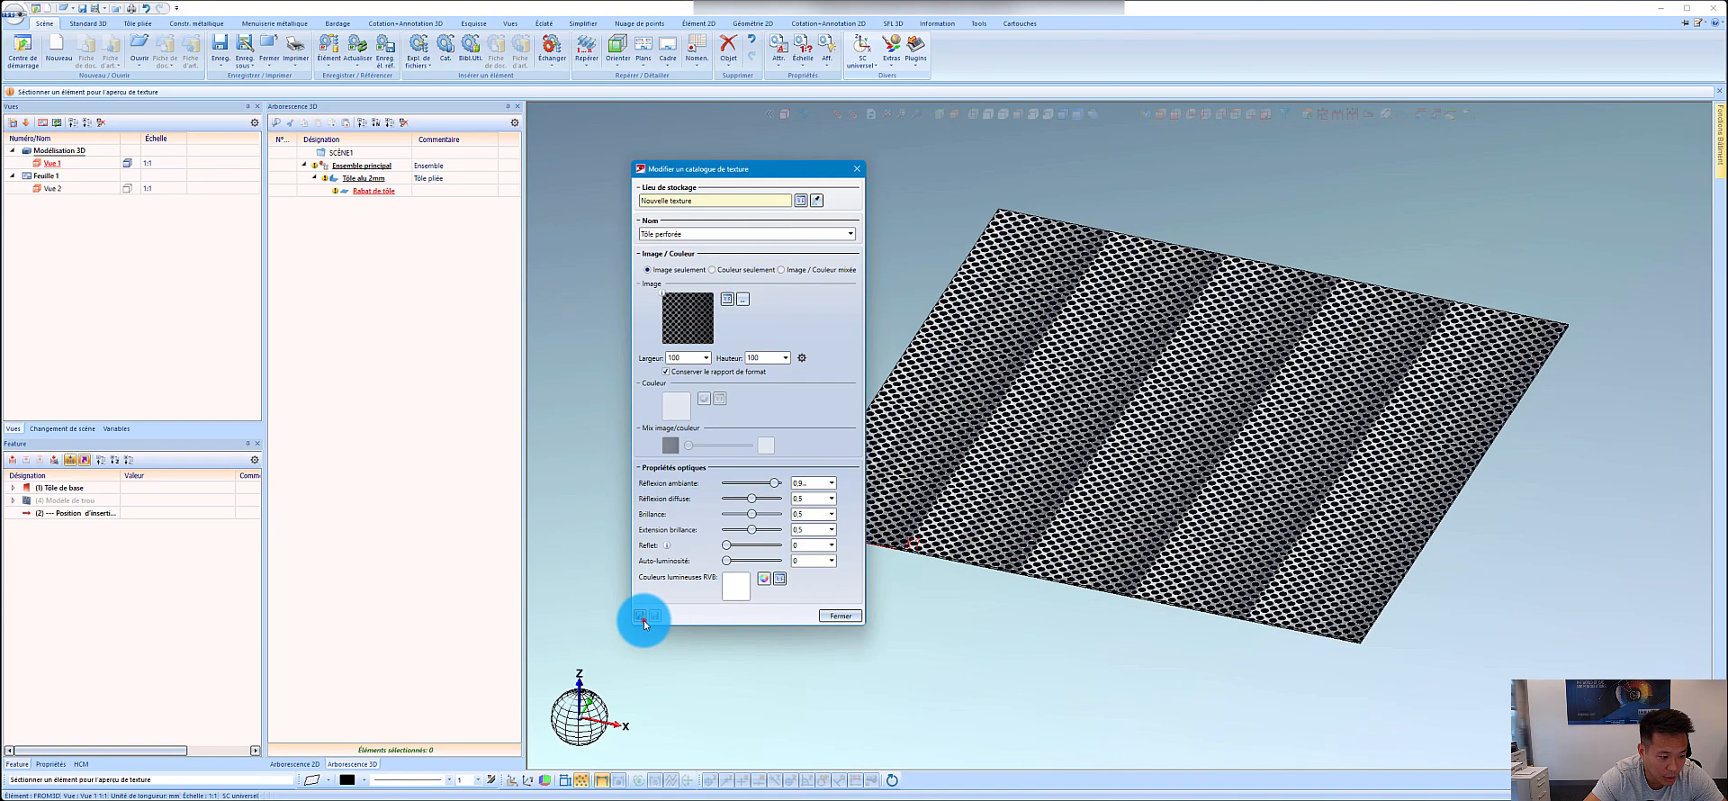
pyautogui.moveTo(75, 26); pyautogui.dragTo(663, 152)
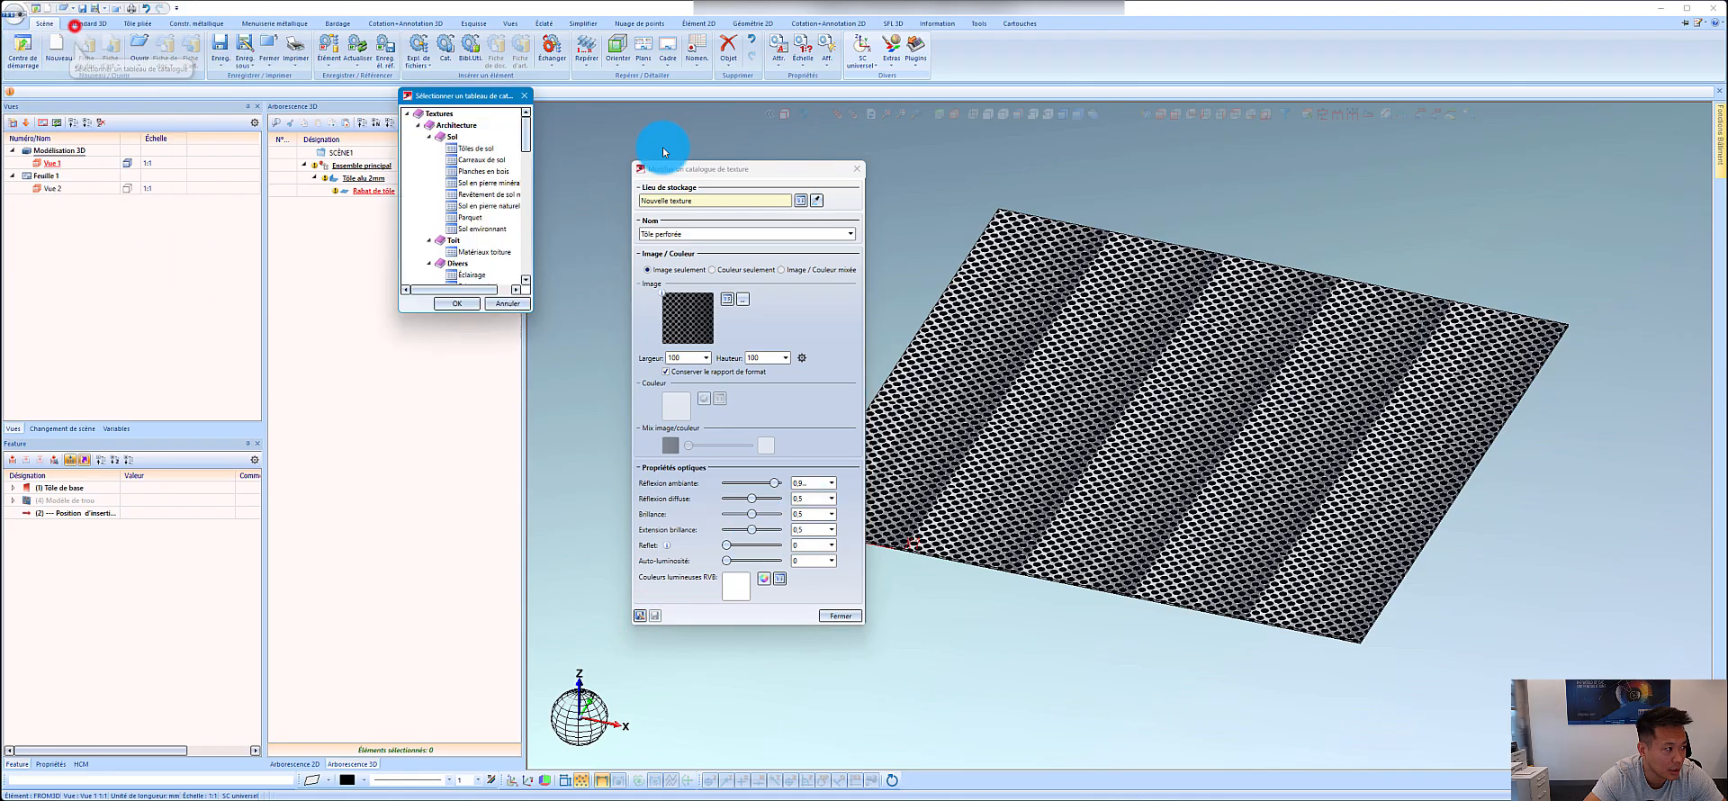
pyautogui.moveTo(824, 390); pyautogui.dragTo(1188, 546)
pyautogui.scroll(-15, 1068, 412)
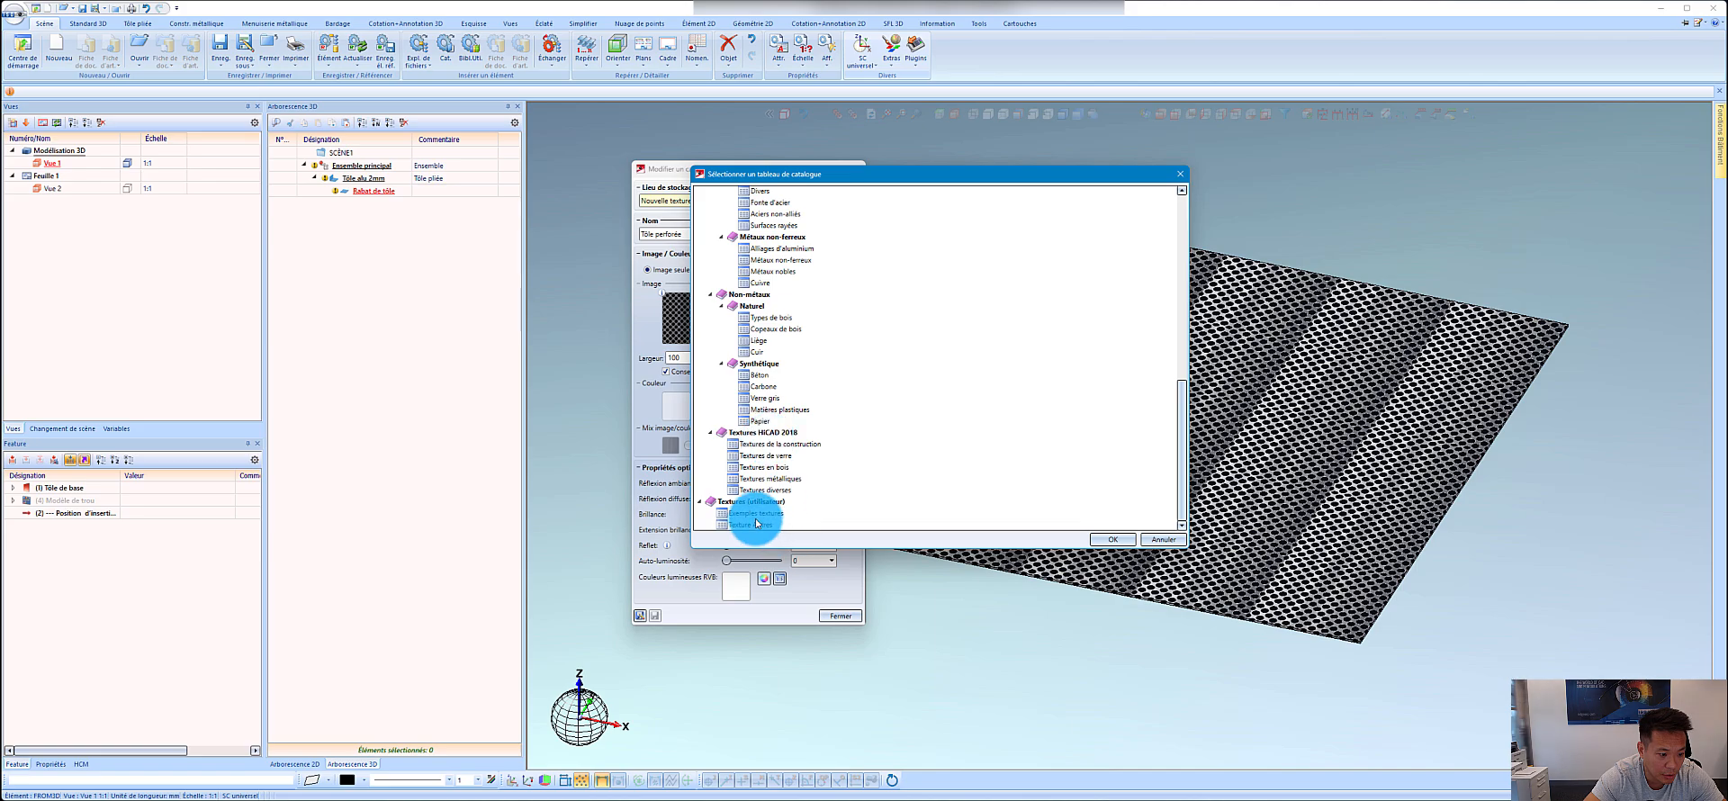
pyautogui.click(1114, 538)
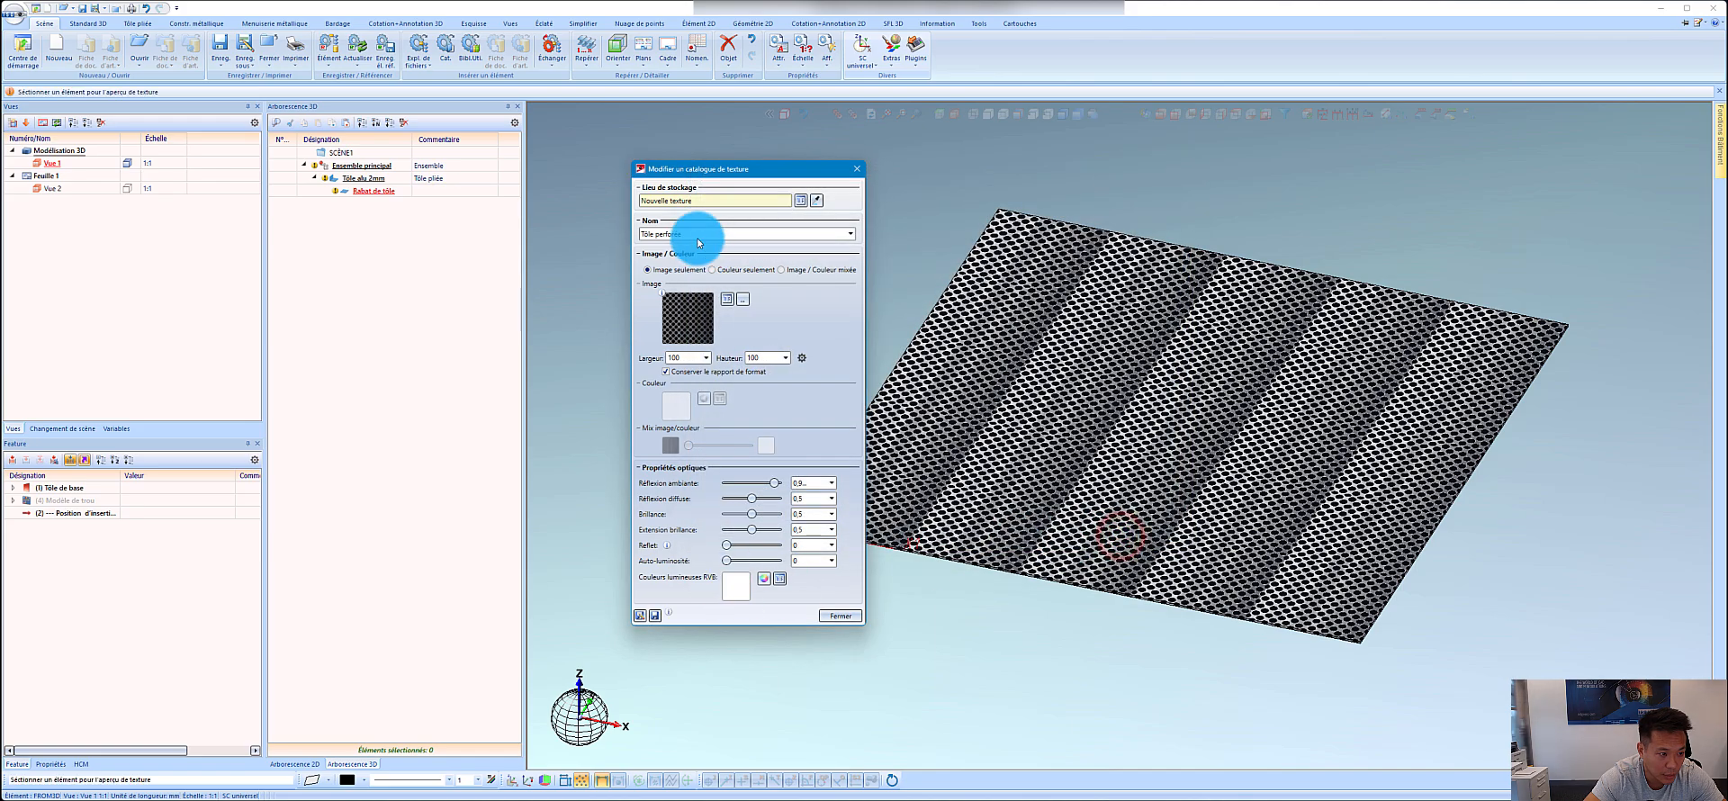
pyautogui.click(656, 616)
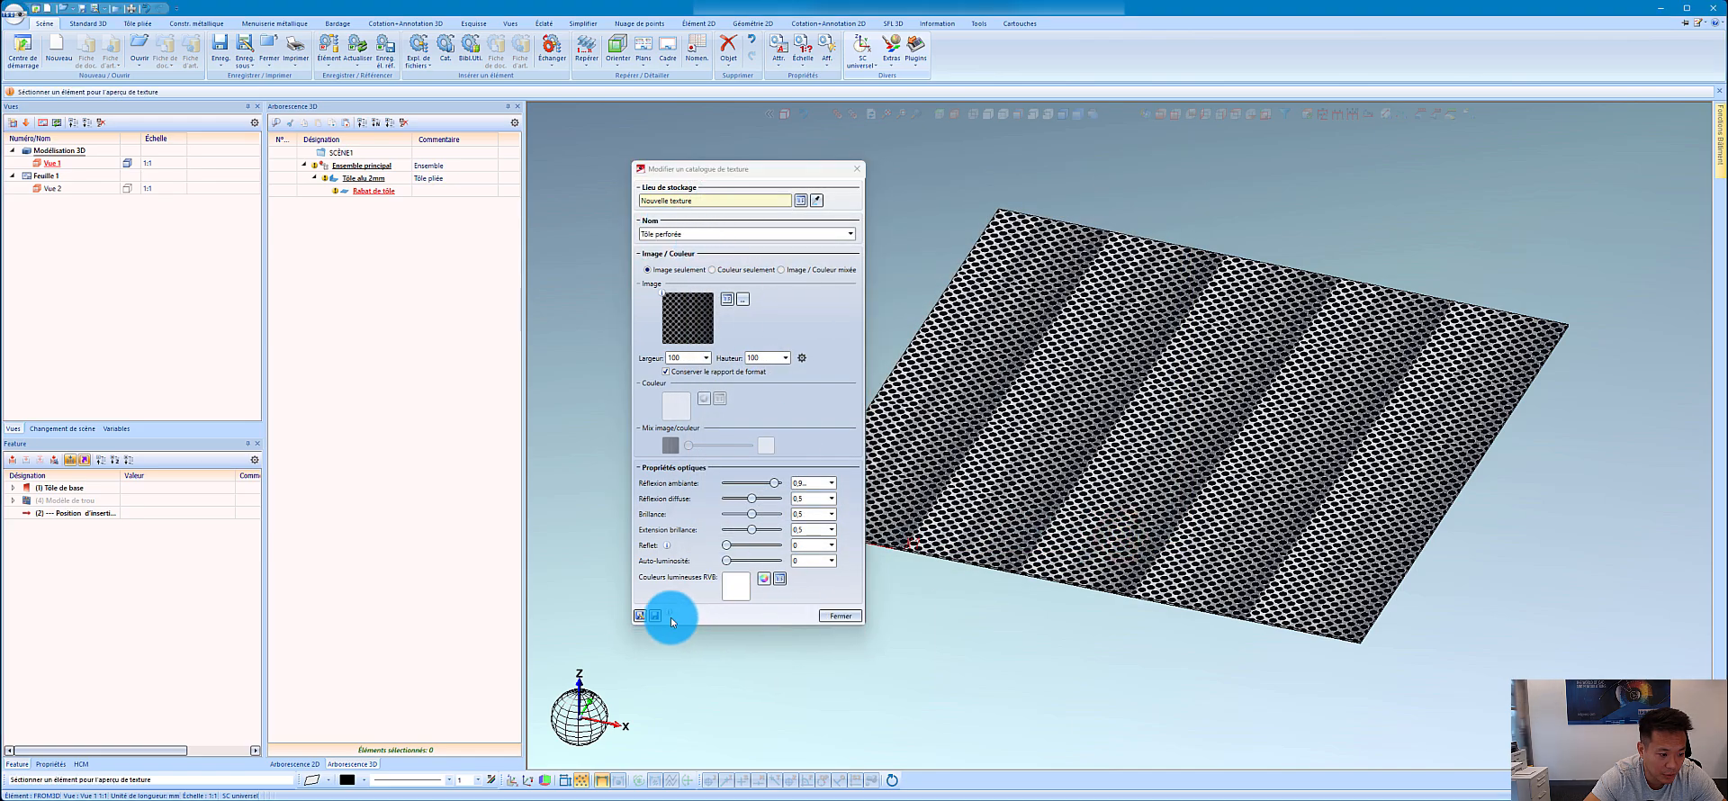
pyautogui.click(655, 618)
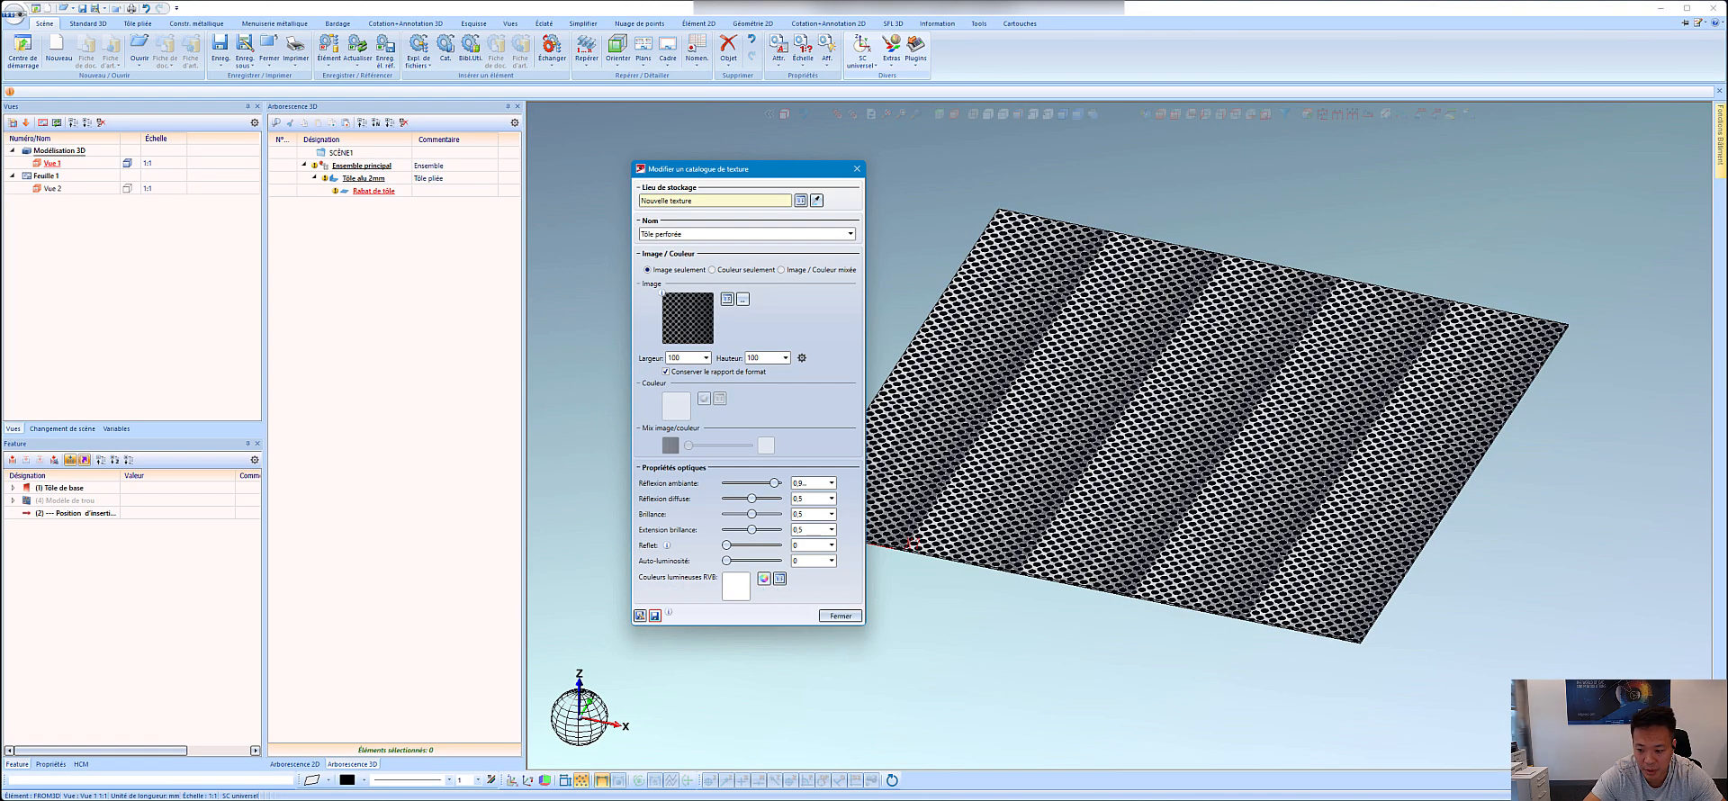
pyautogui.click(860, 617)
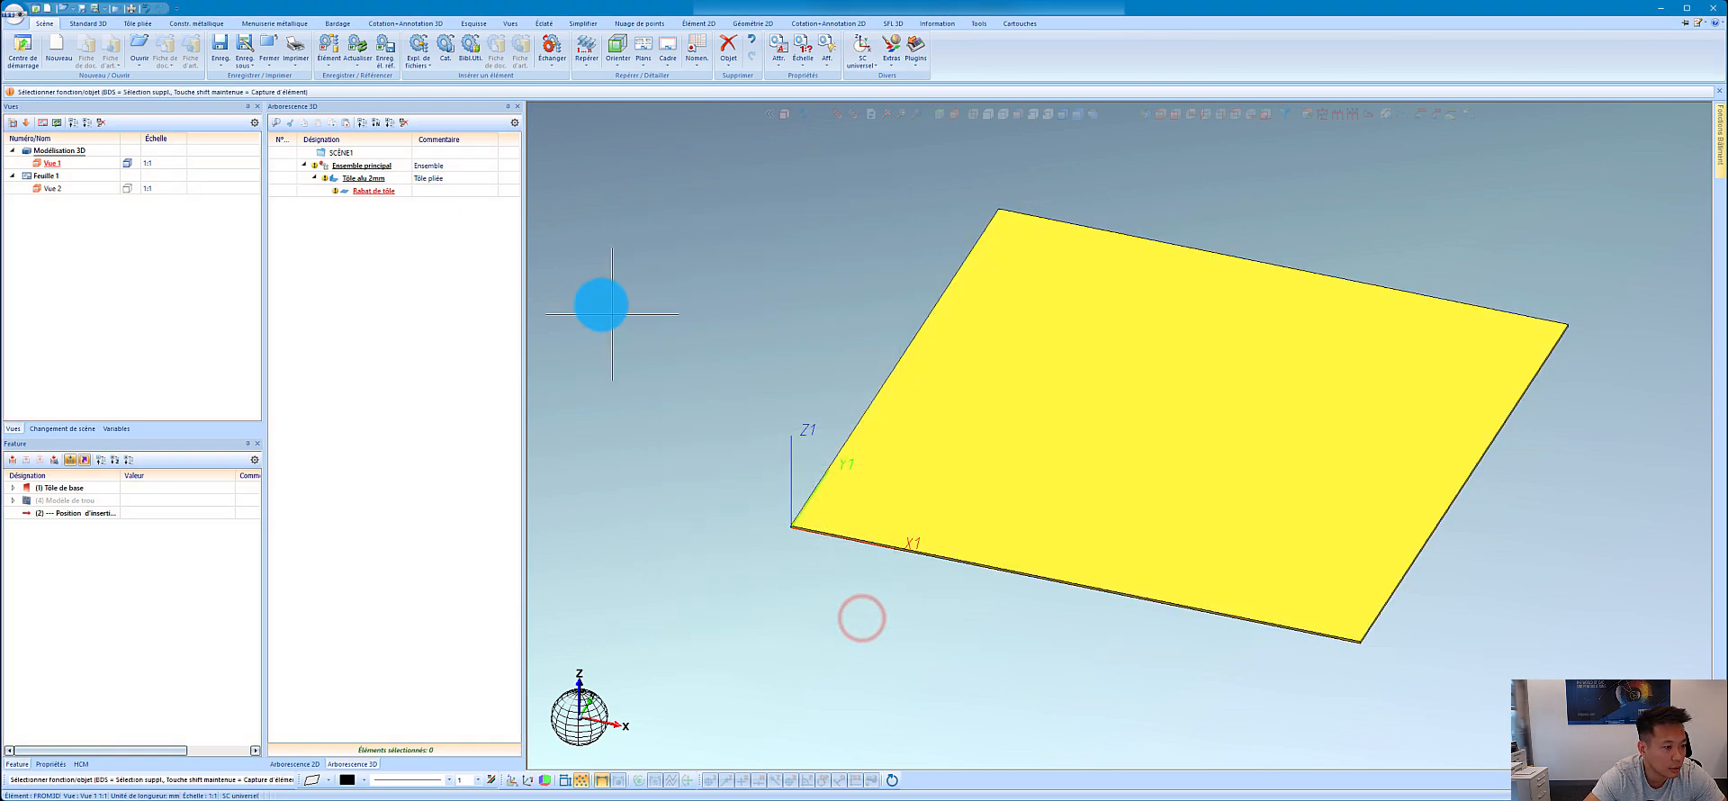
# Step: Assign the Tôle perforée texture from the user table Texture Autres to the sheet element
pyautogui.click(948, 460)
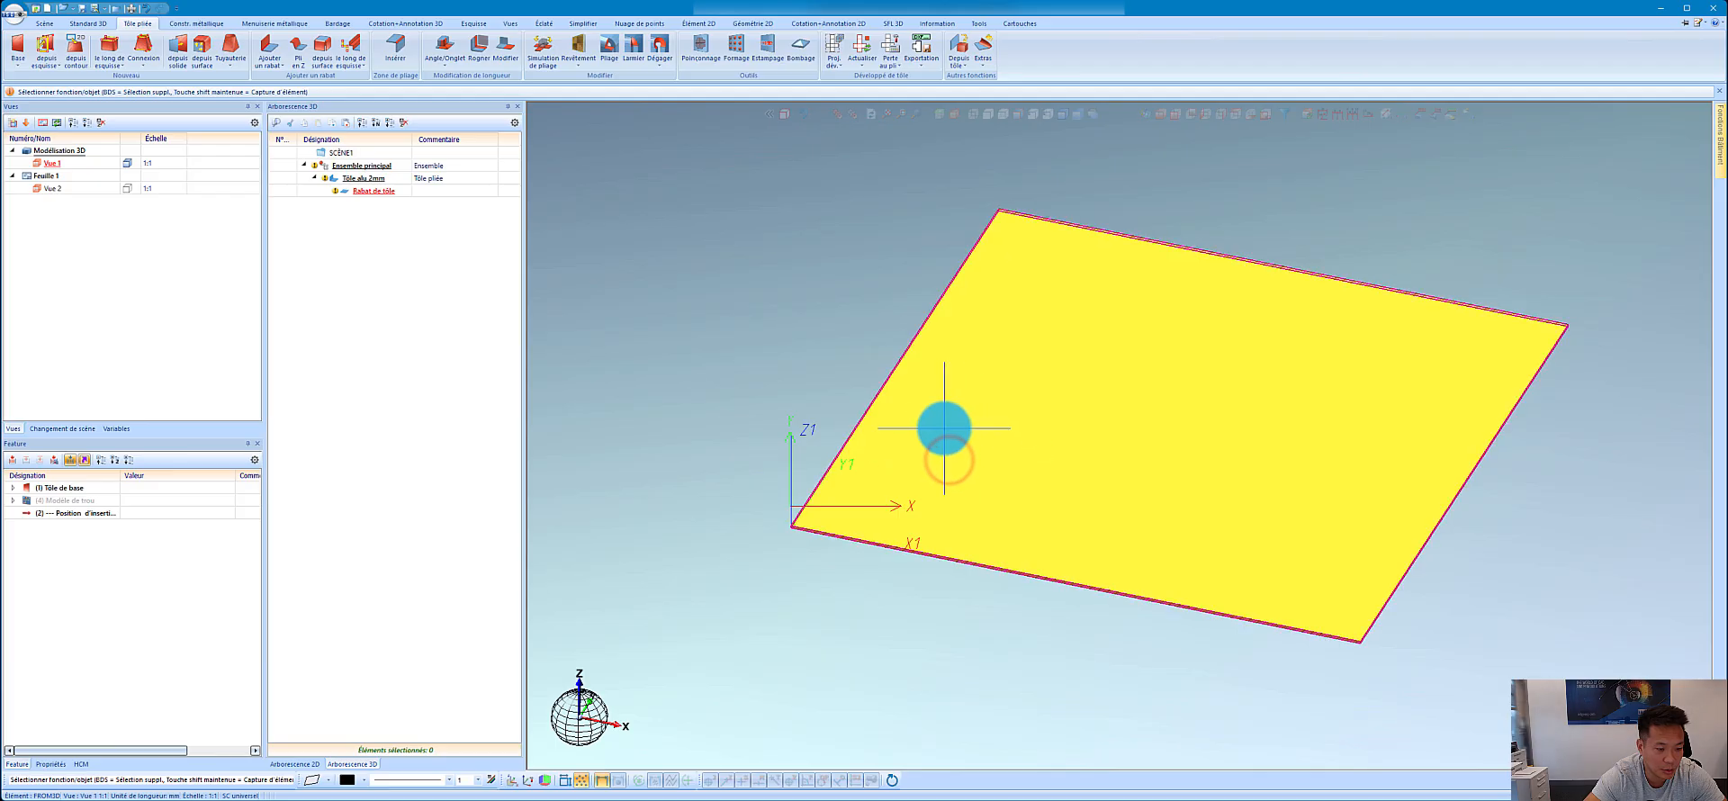
pyautogui.click(953, 436)
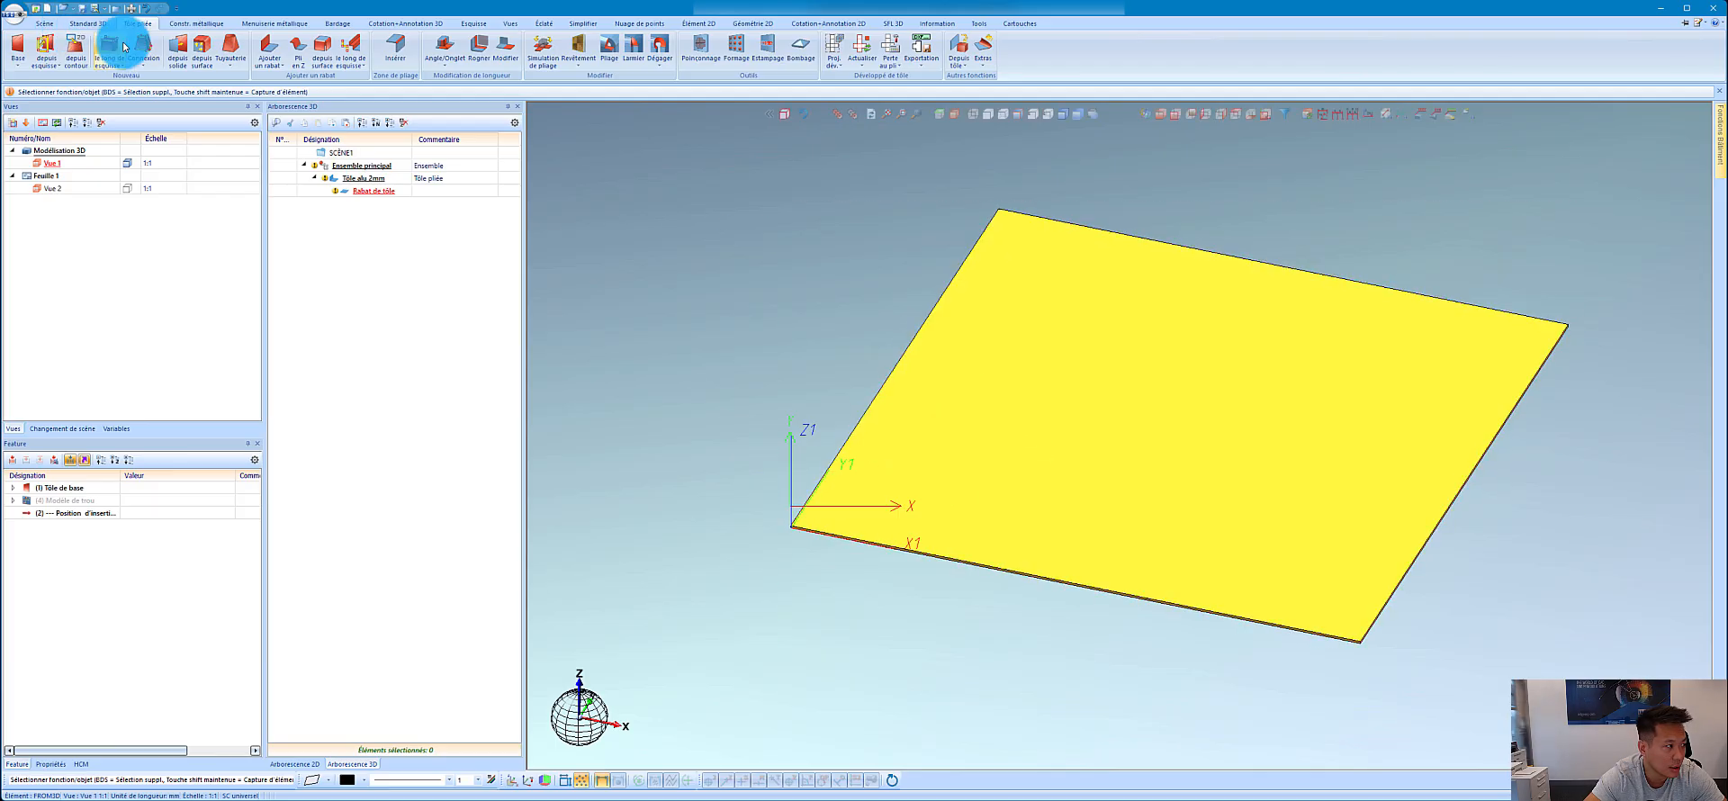
pyautogui.rightClick(1045, 439)
pyautogui.click(1170, 498)
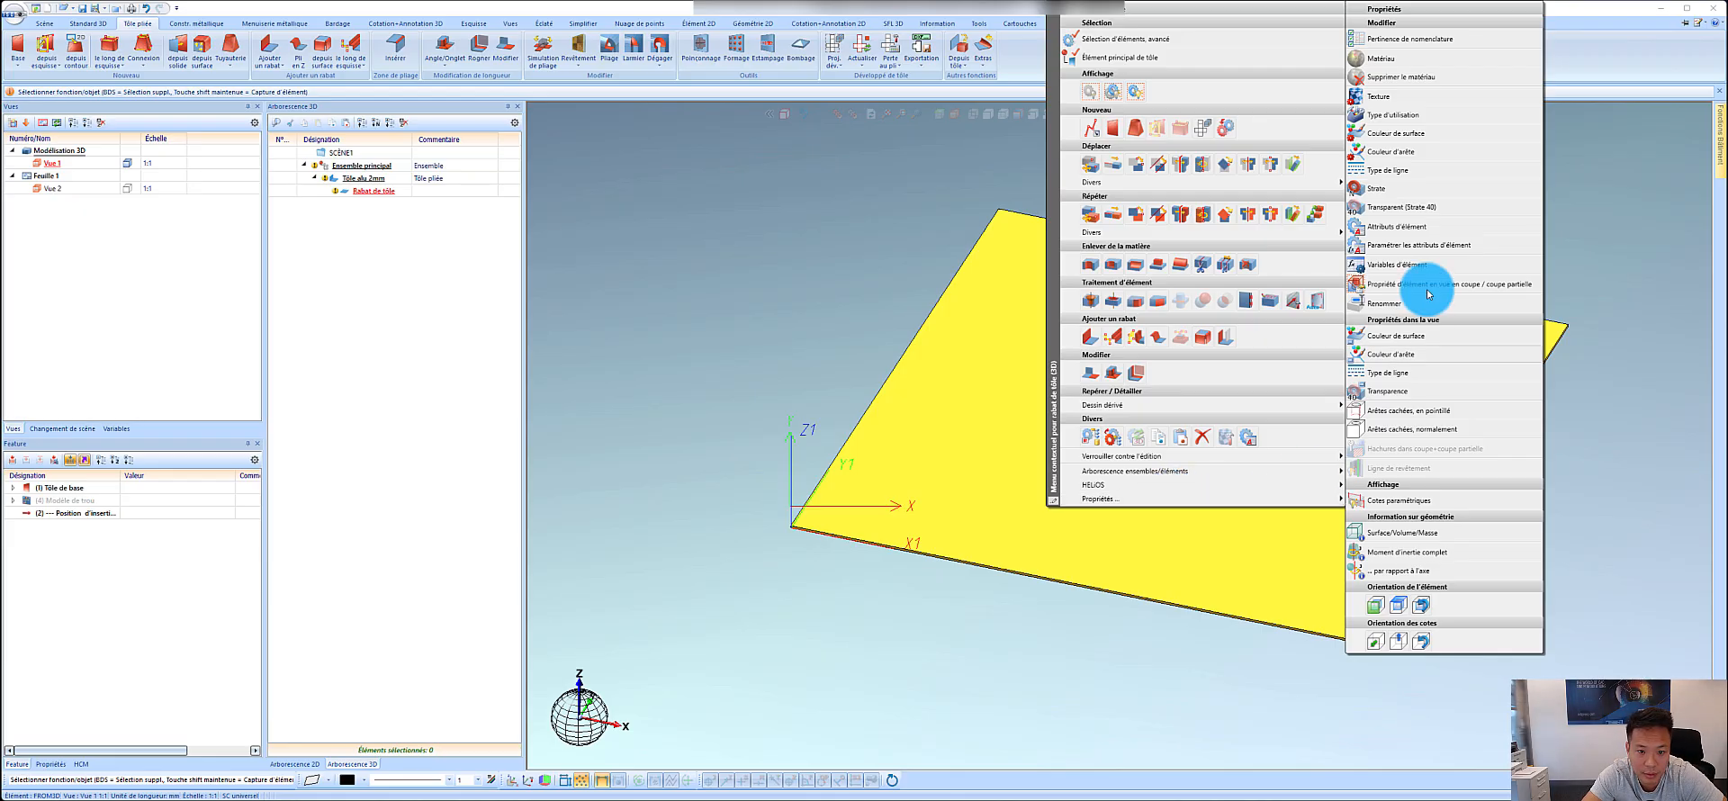
pyautogui.click(1396, 102)
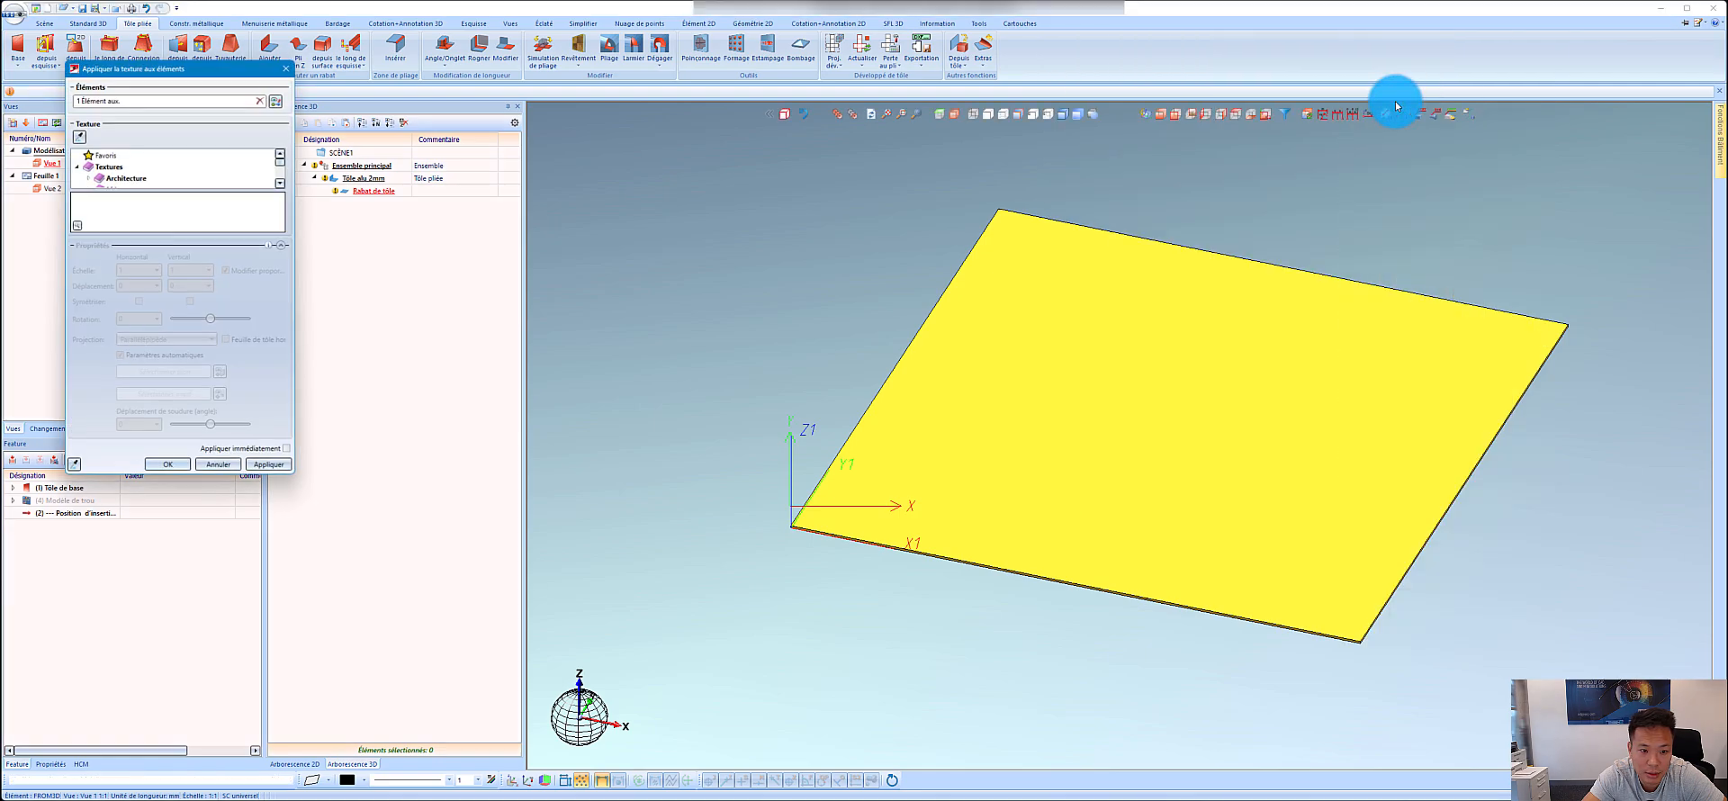
pyautogui.moveTo(157, 79); pyautogui.dragTo(1094, 167)
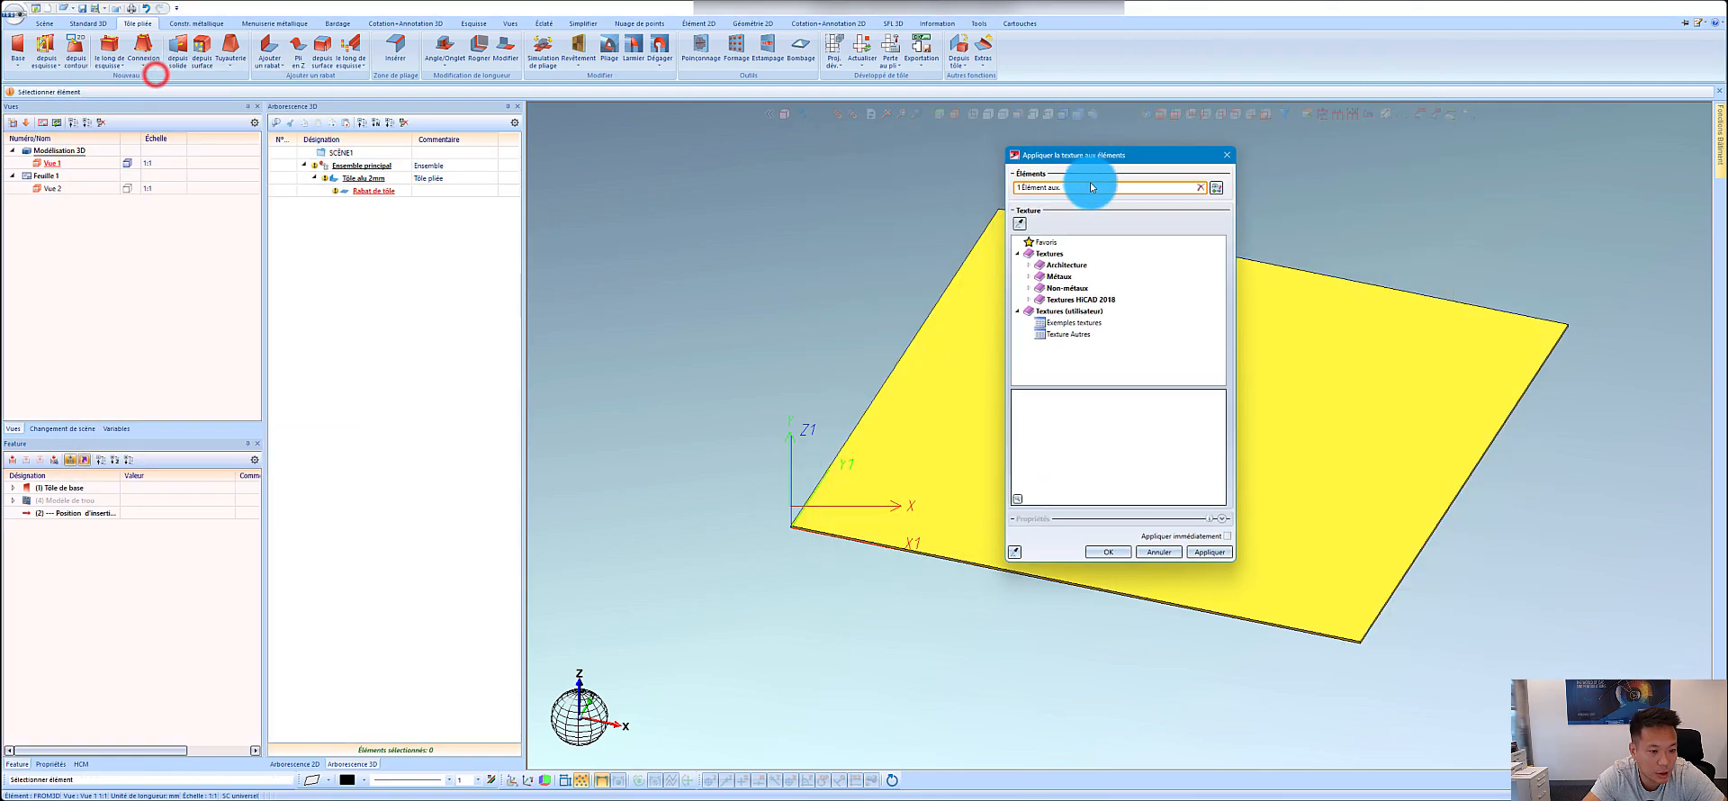
pyautogui.click(1047, 334)
pyautogui.click(1120, 420)
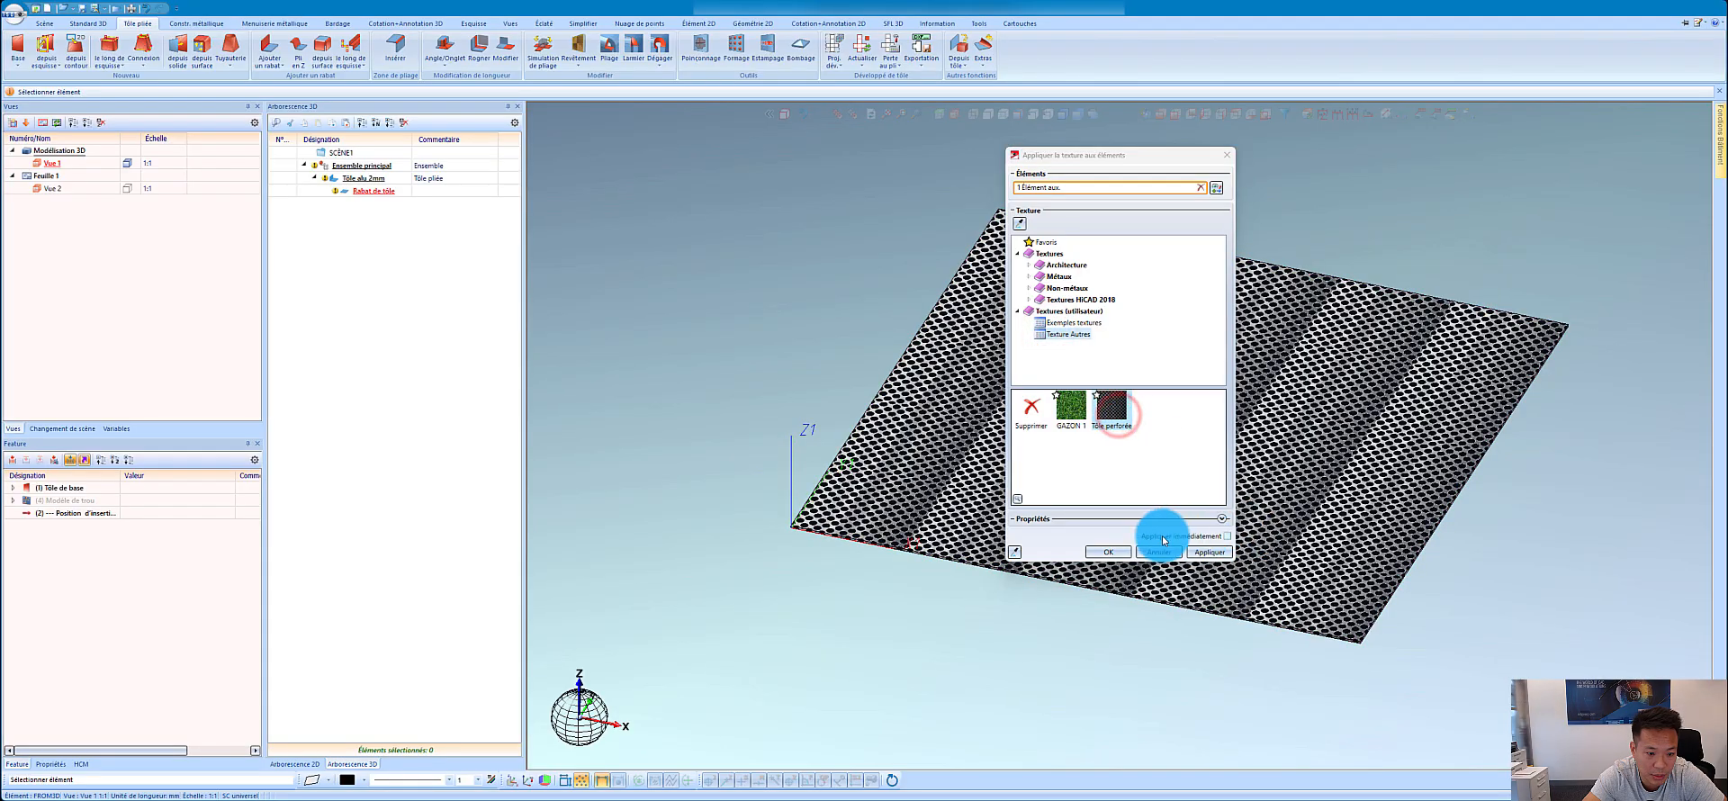
# Step: Show the texture's properties, keep its rotation at 0 and set its proportional scale to 2
pyautogui.click(1220, 519)
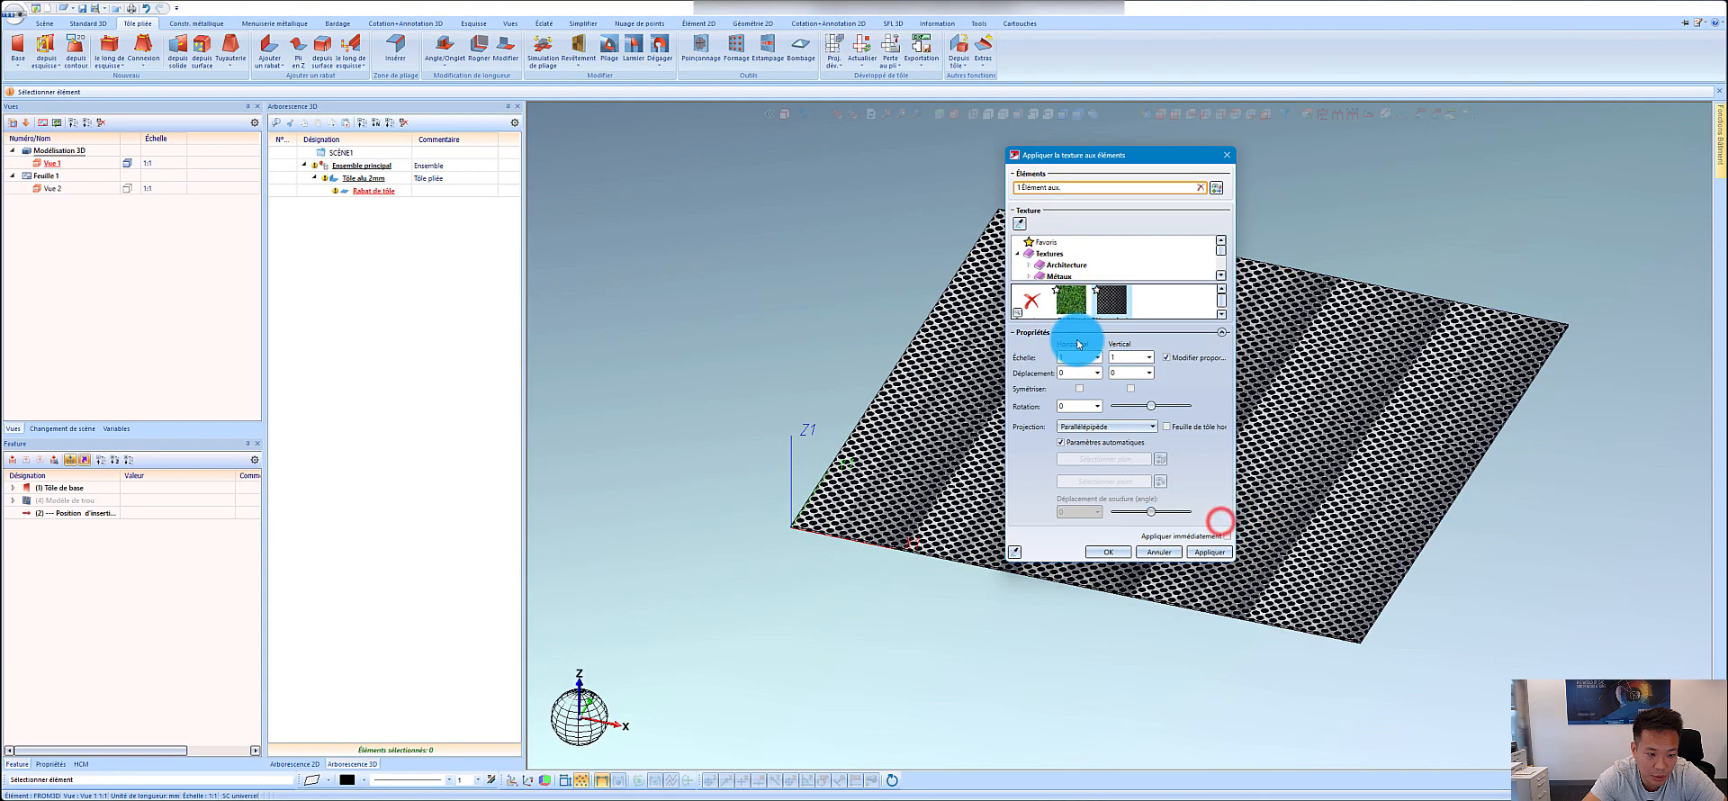
pyautogui.moveTo(1152, 409); pyautogui.dragTo(1153, 406)
pyautogui.click(1069, 409)
pyautogui.write('0')
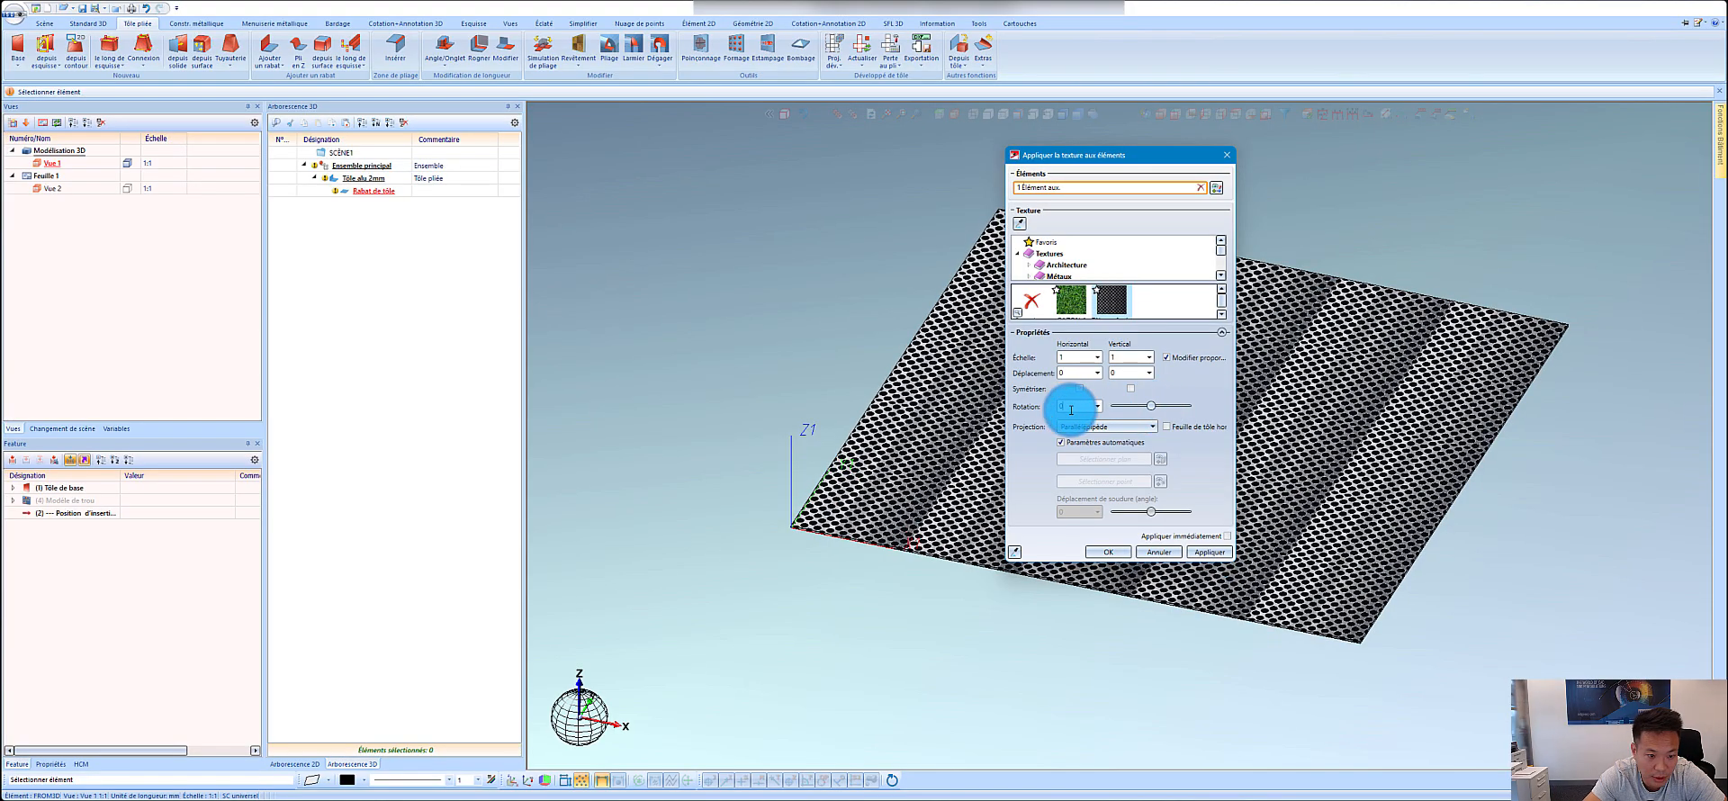
pyautogui.click(1058, 360)
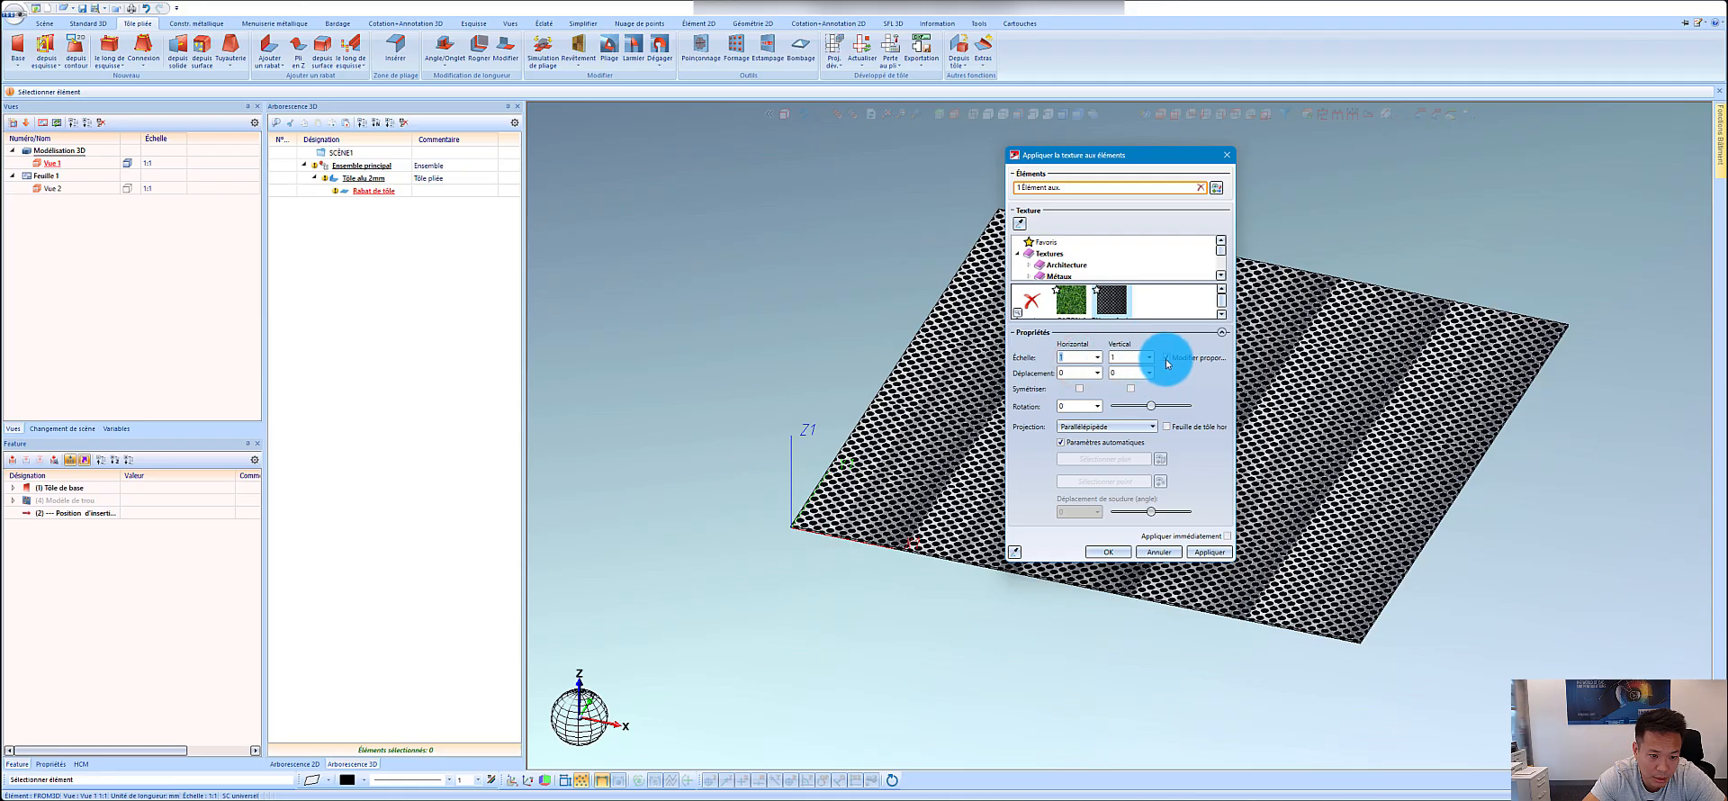
pyautogui.write('2')
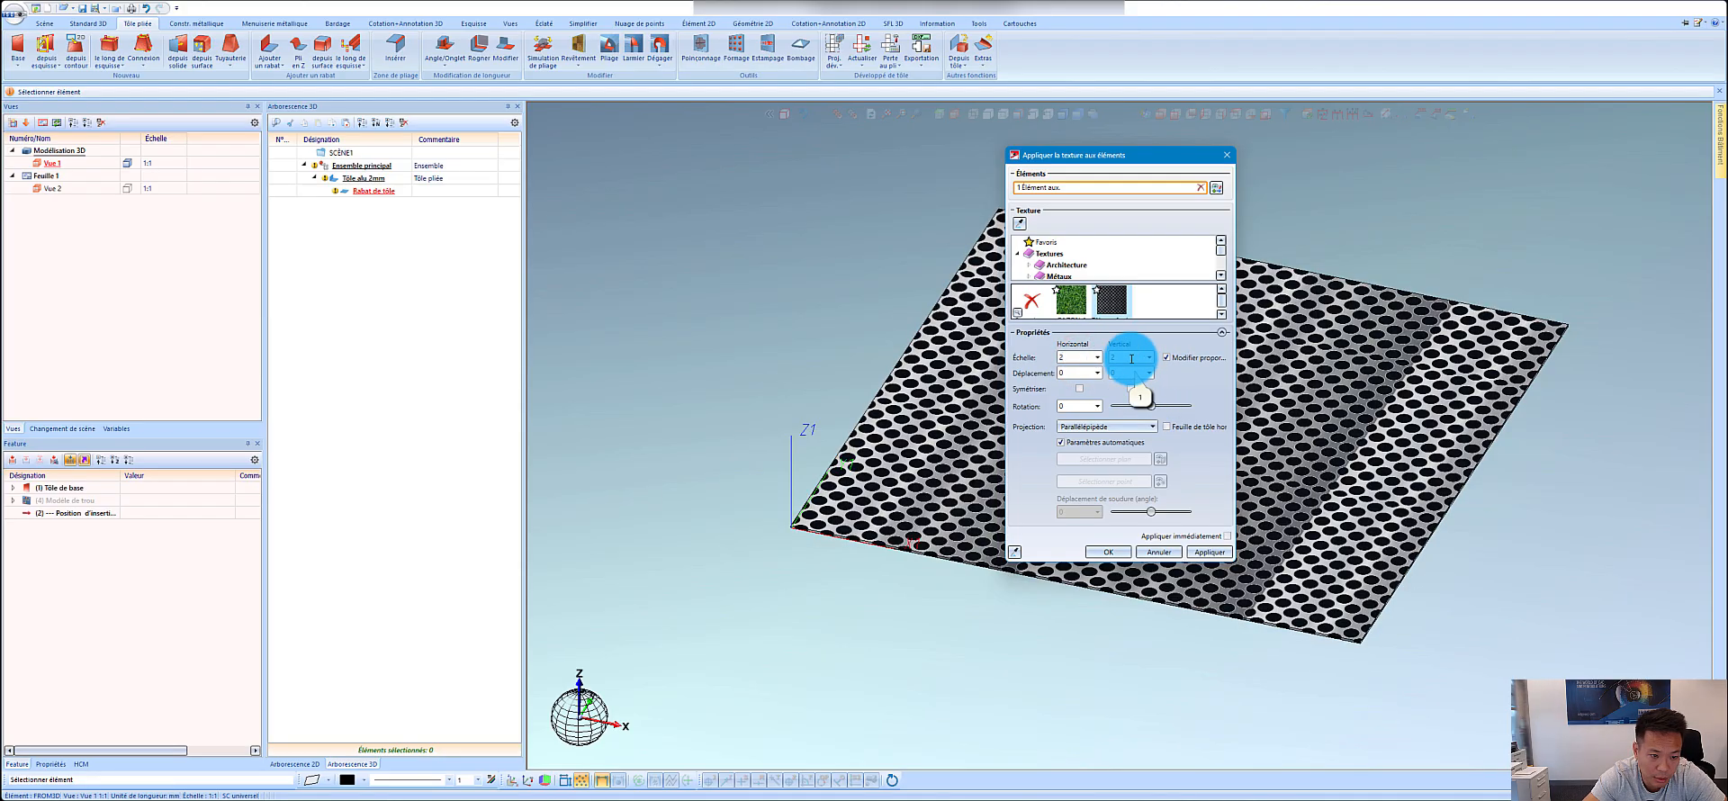
# Step: Reduce the texture's horizontal and vertical scale to 1, followed by a finer scale of 0.5
pyautogui.moveTo(1074, 357); pyautogui.dragTo(988, 358)
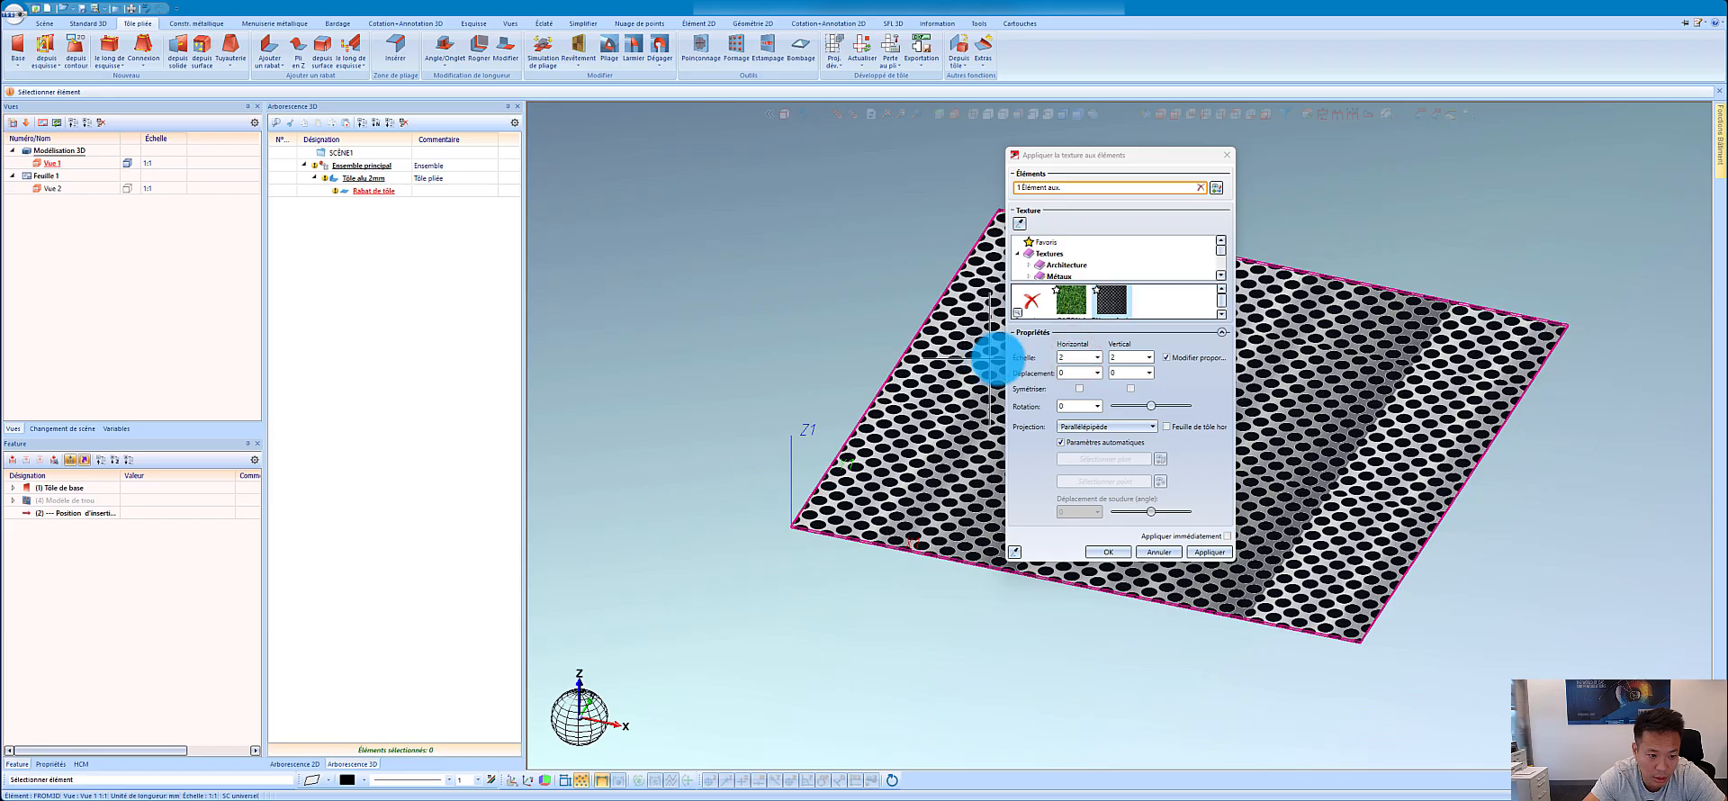
pyautogui.doubleClick(1063, 357)
pyautogui.write('1')
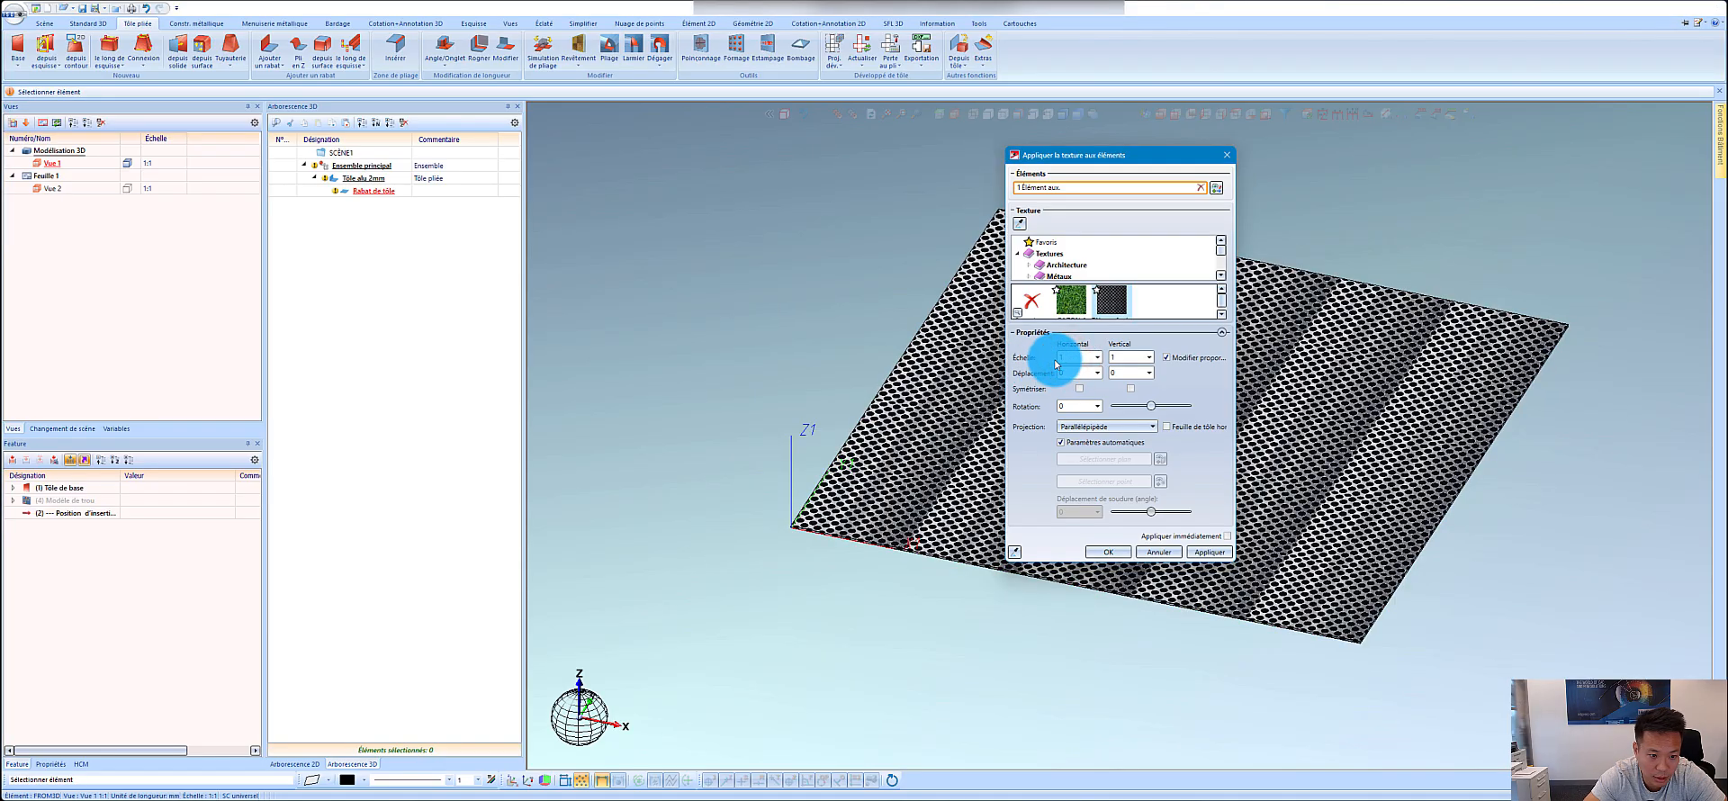
pyautogui.click(1081, 357)
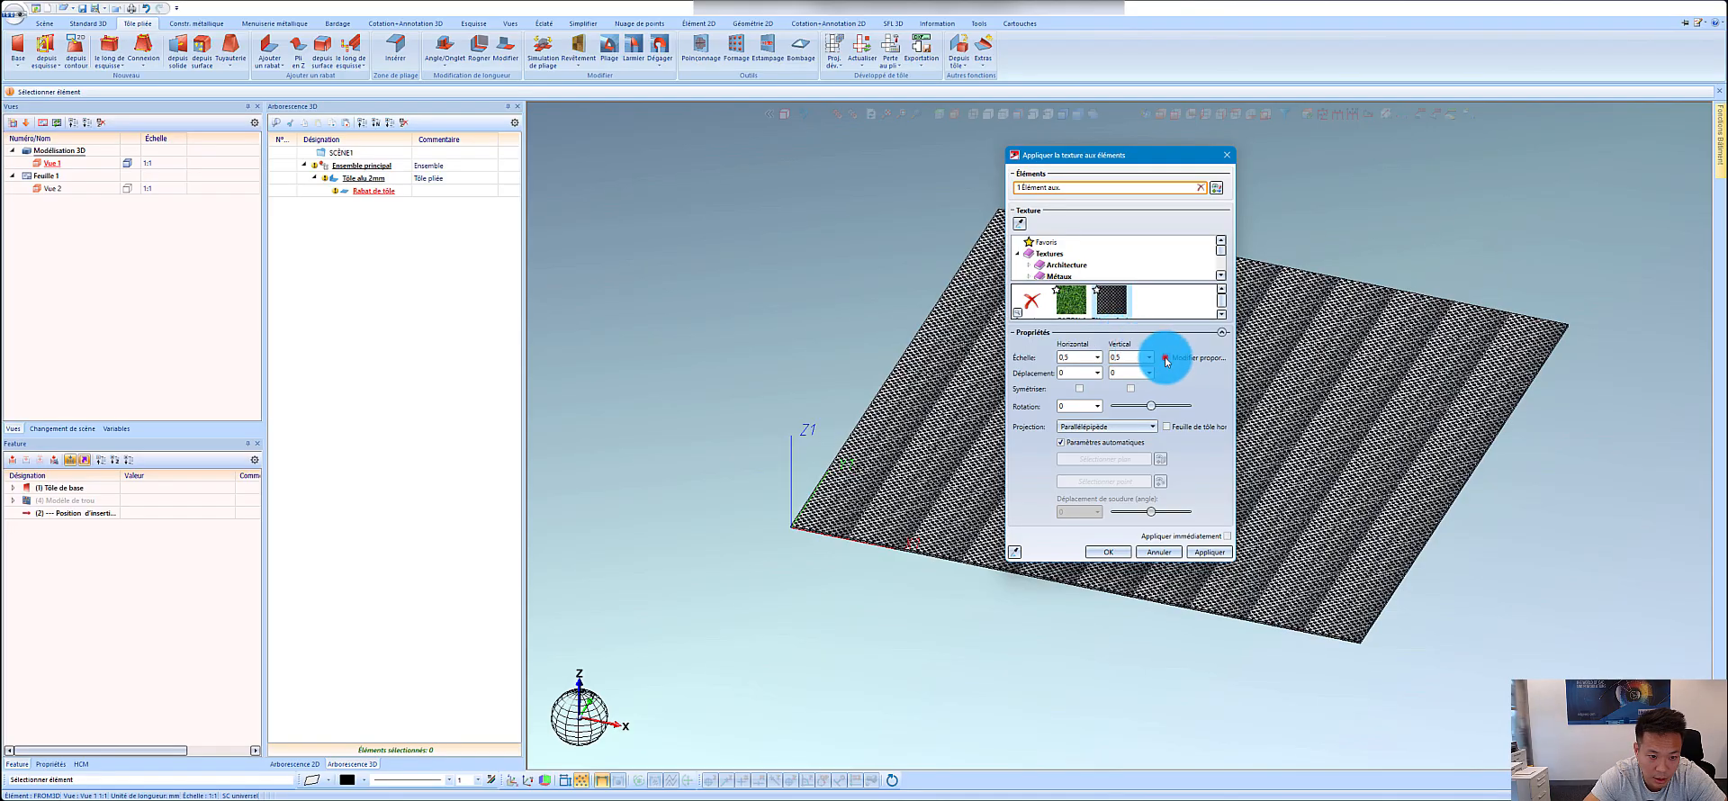
# Step: Try an independent vertical scale with proportional changes turned off, and return both directions to a linked 0.5
pyautogui.write('1')
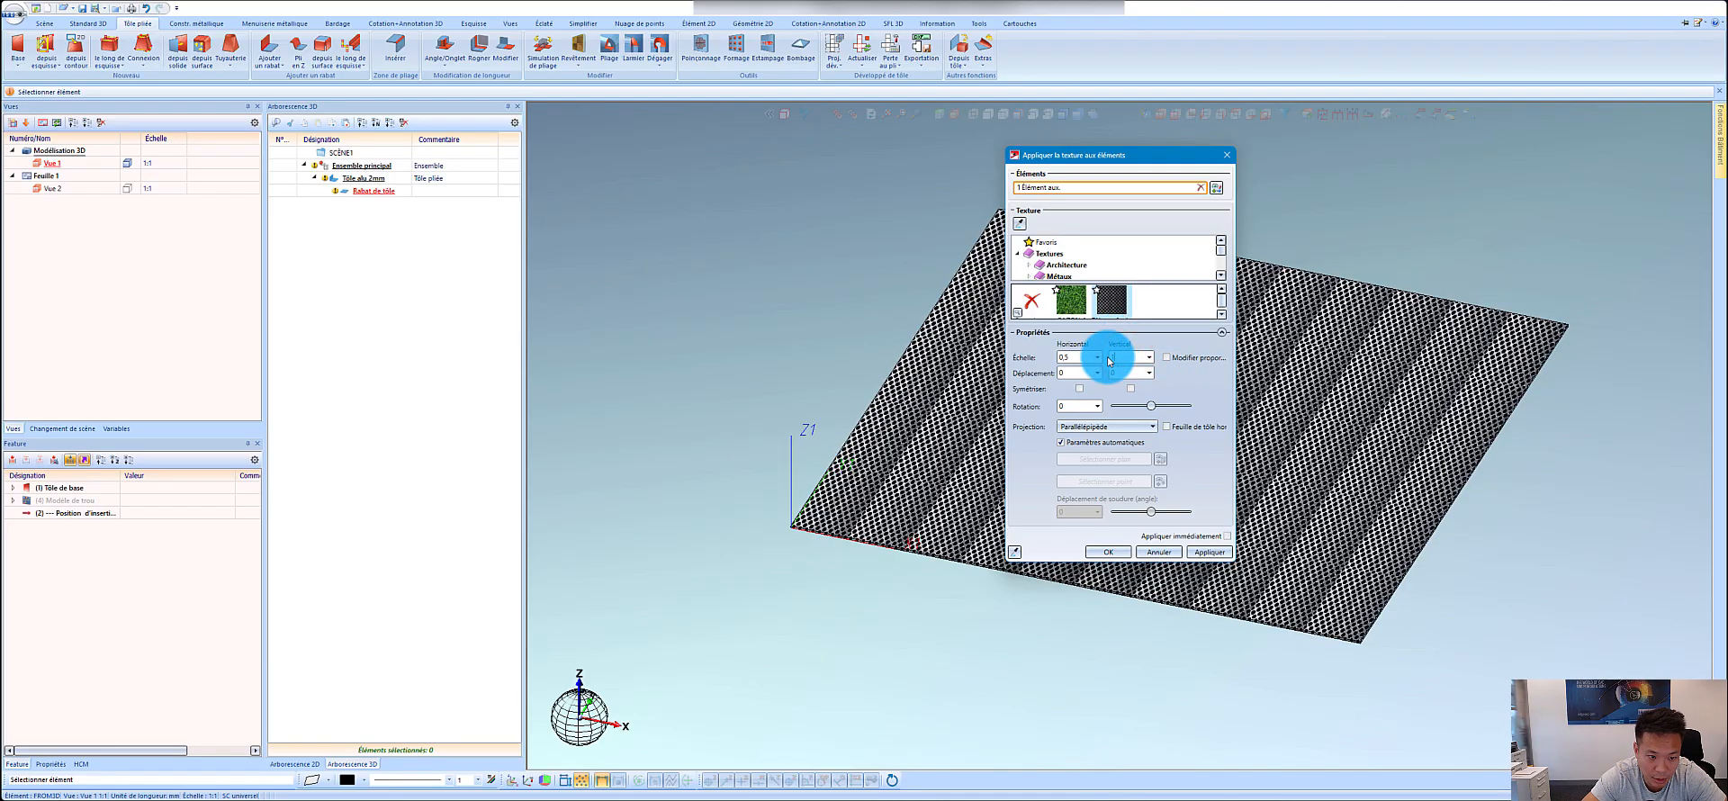
pyautogui.scroll(6, 1320, 456)
pyautogui.click(1125, 356)
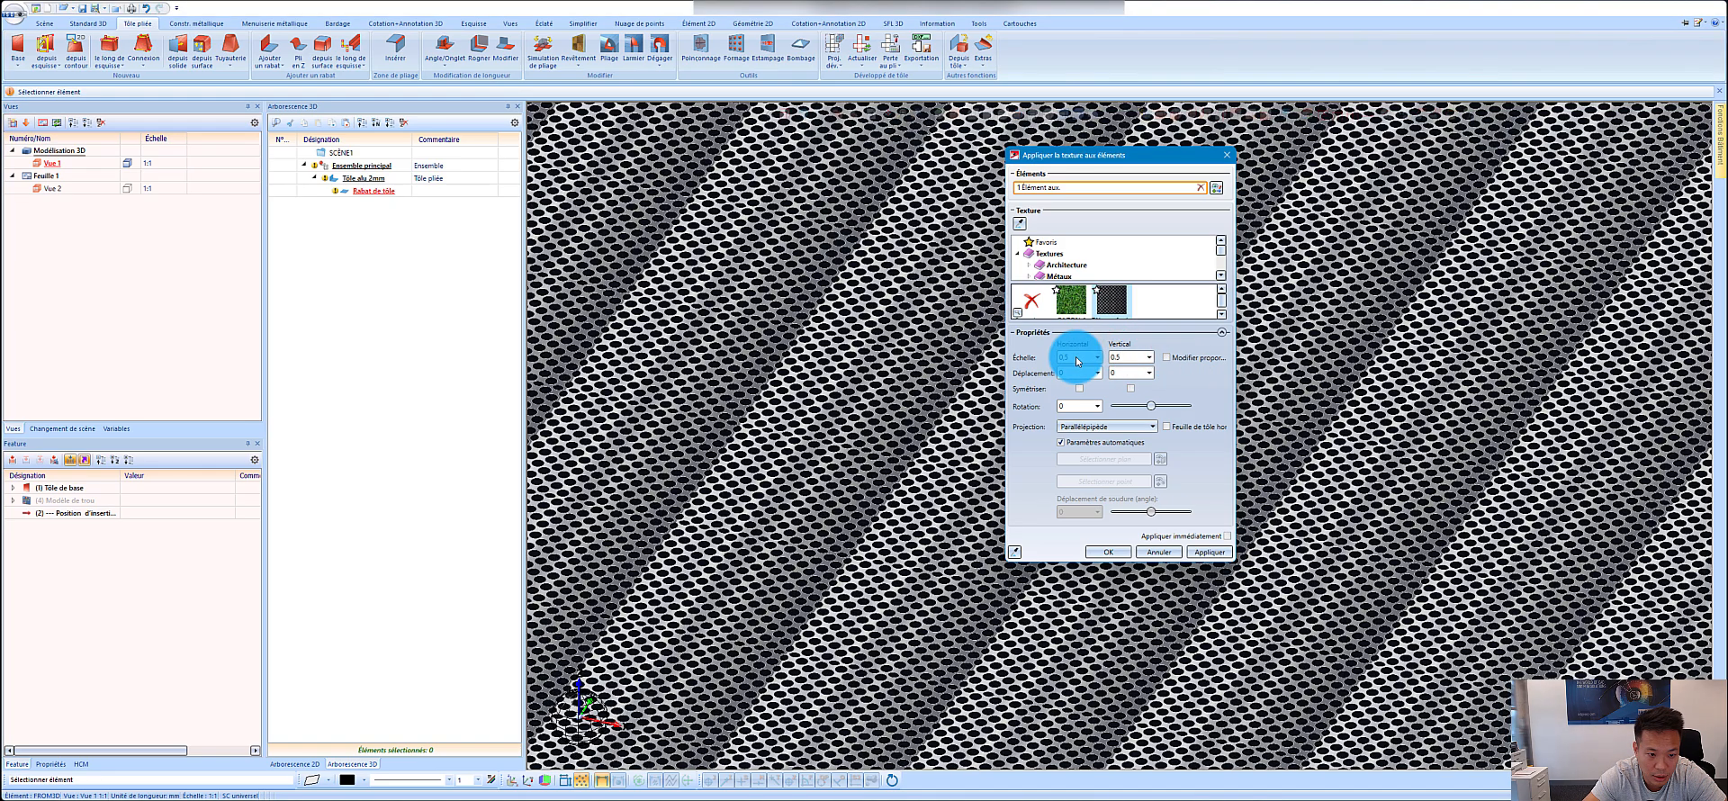
pyautogui.click(1149, 358)
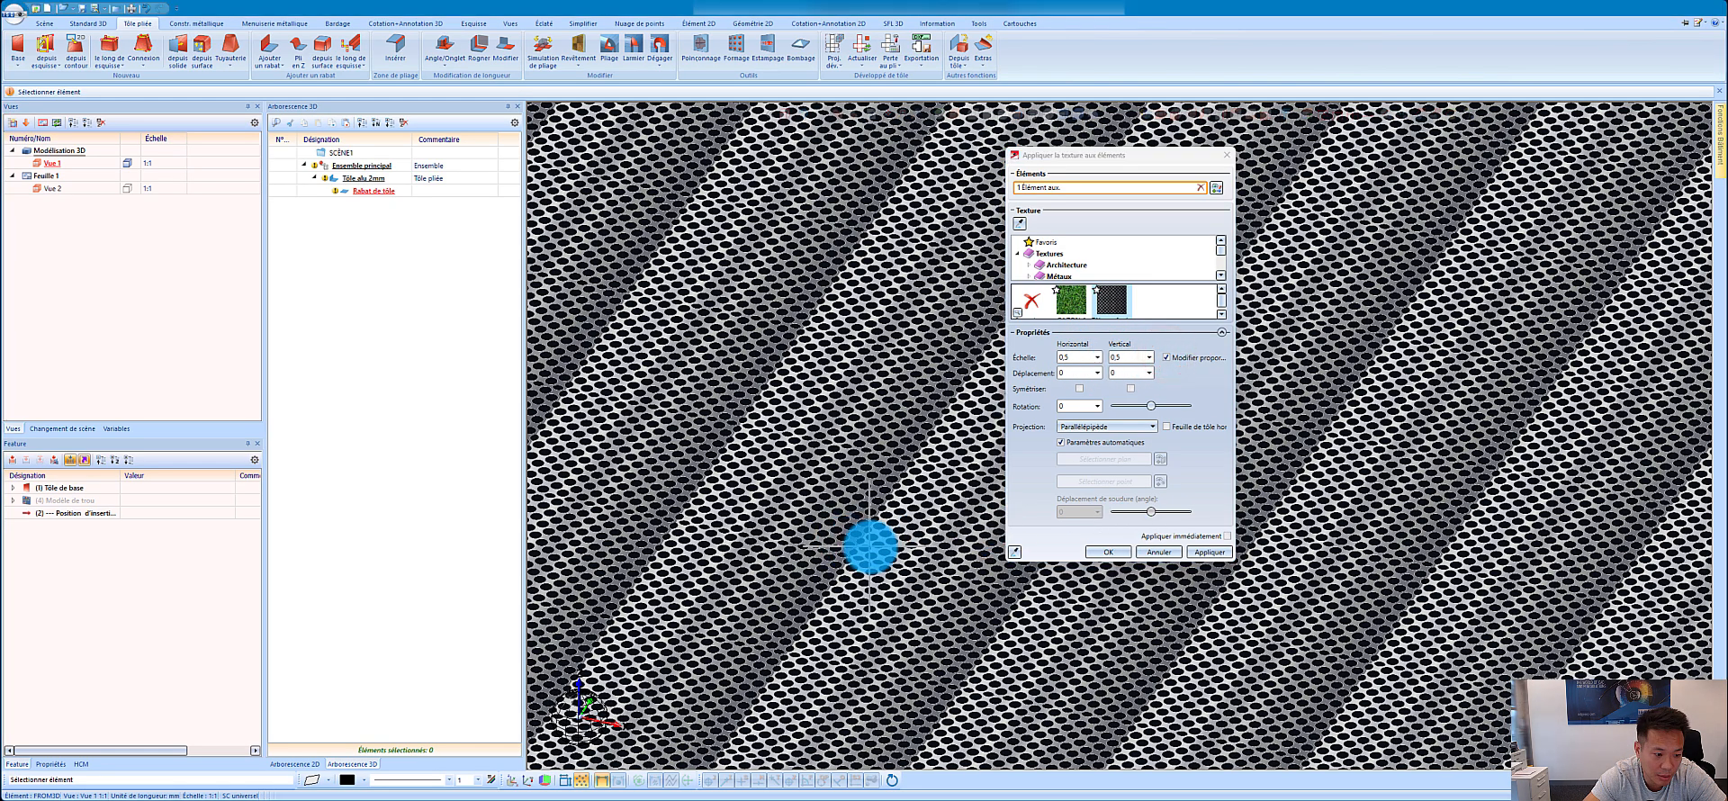
# Step: Check the hole pattern up close and accept the texture on the sheet with the scale at 0.5
pyautogui.scroll(5, 855, 562)
pyautogui.scroll(-5, 848, 566)
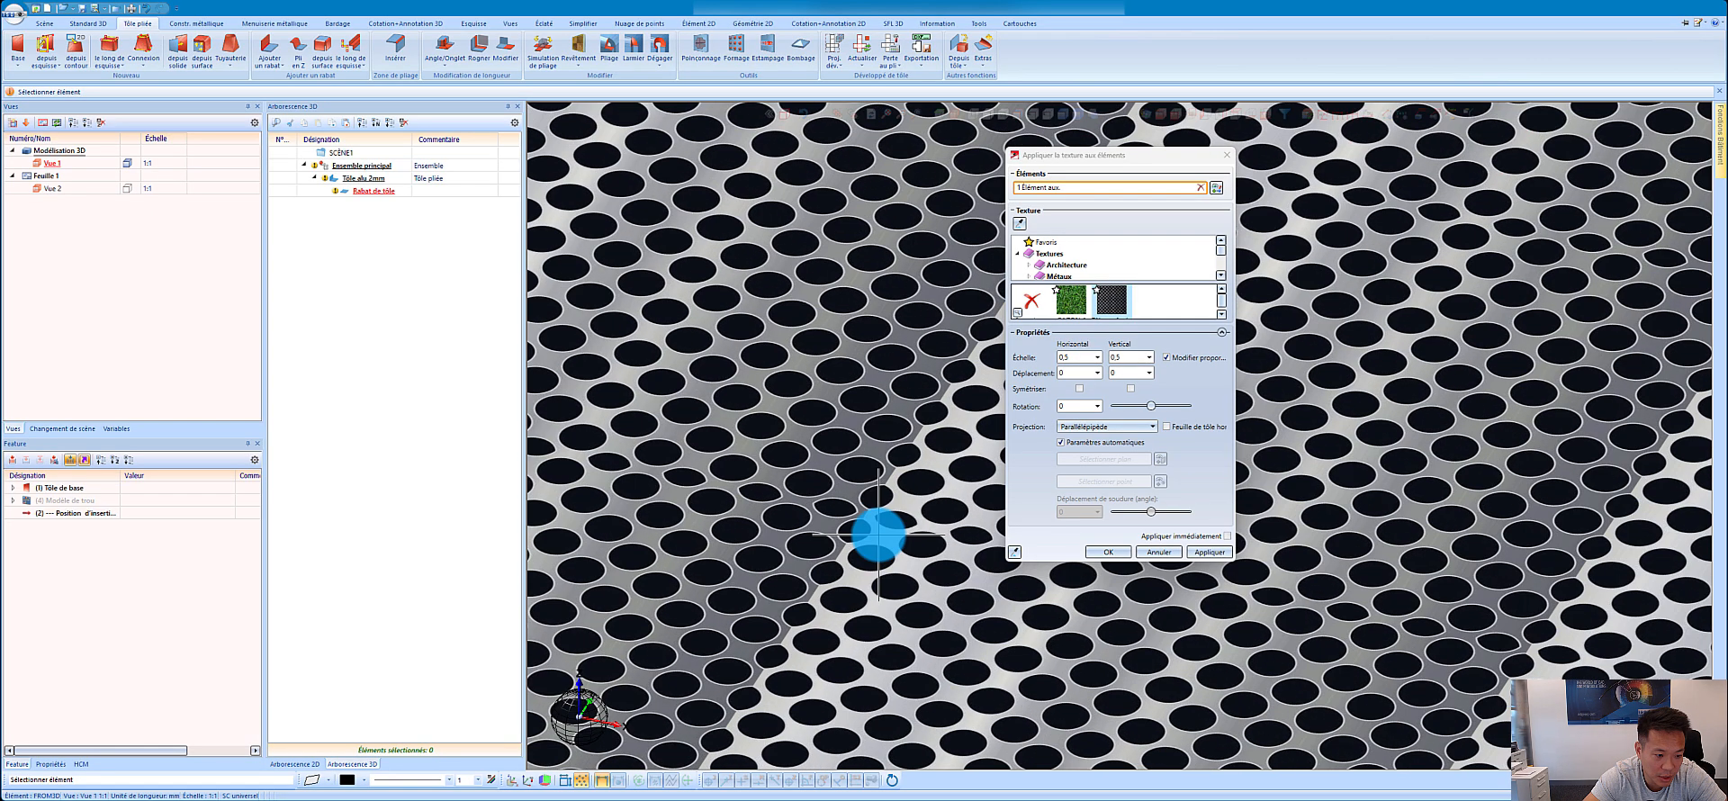
pyautogui.click(1123, 353)
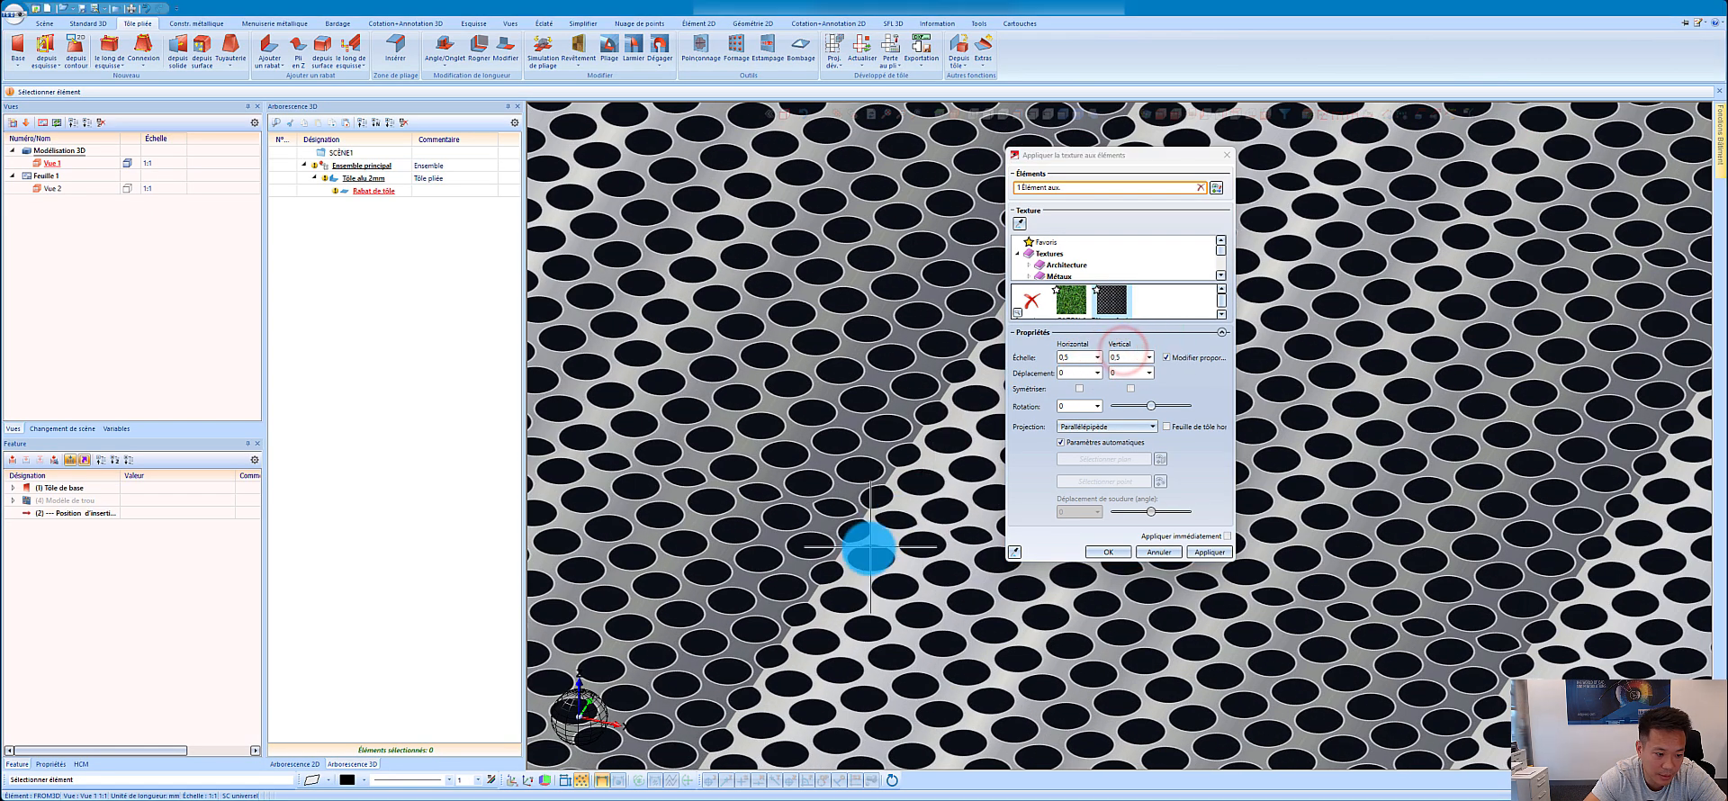
pyautogui.scroll(-3, 888, 501)
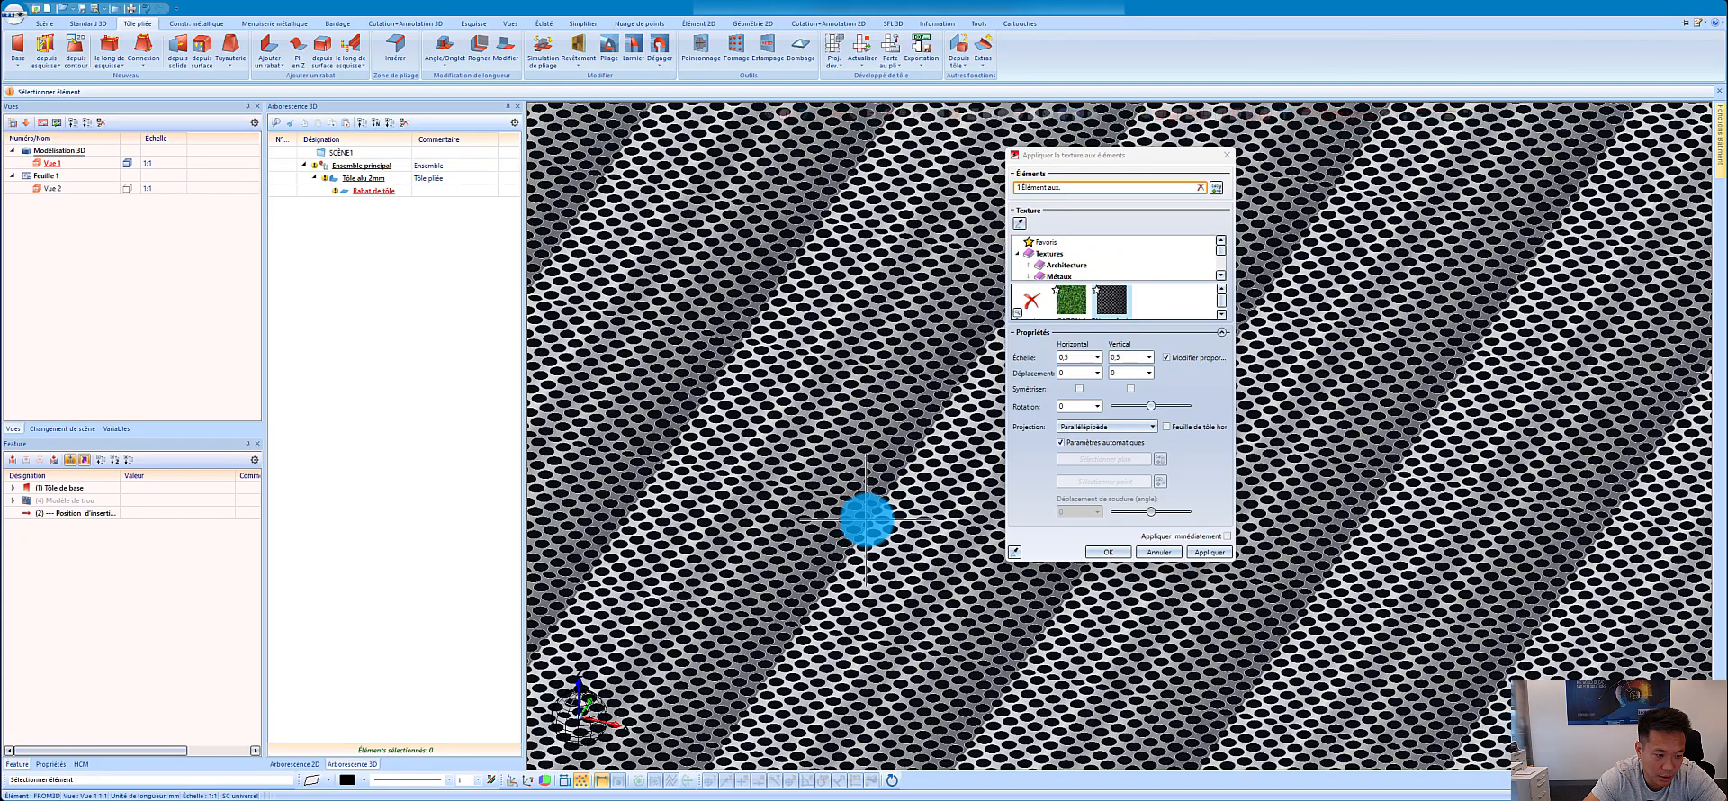
pyautogui.scroll(5, 868, 504)
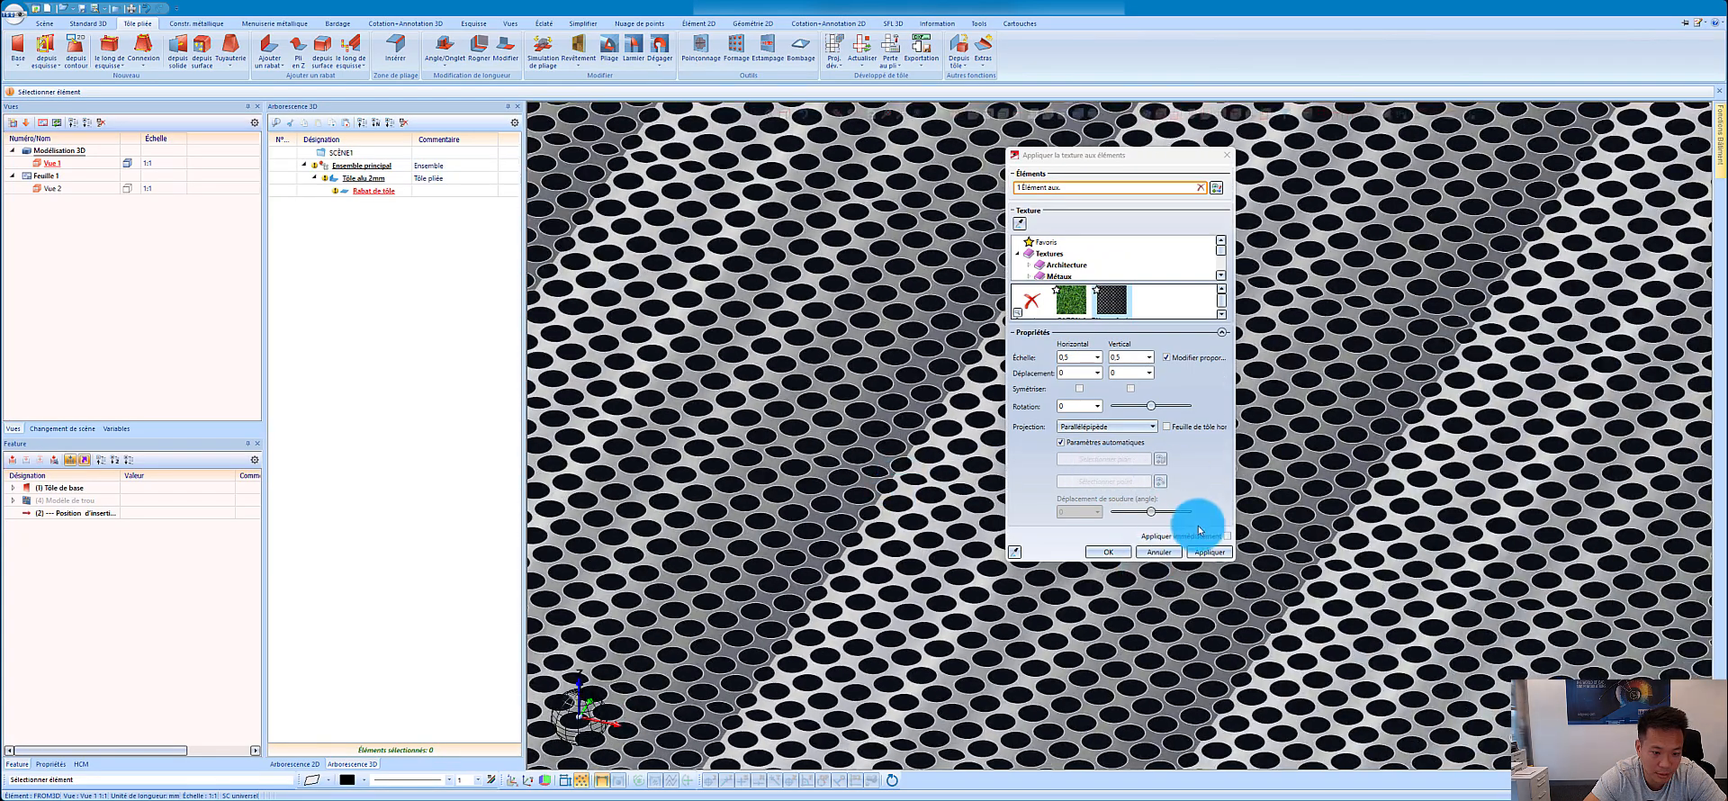
pyautogui.scroll(-4, 1381, 435)
pyautogui.click(1112, 550)
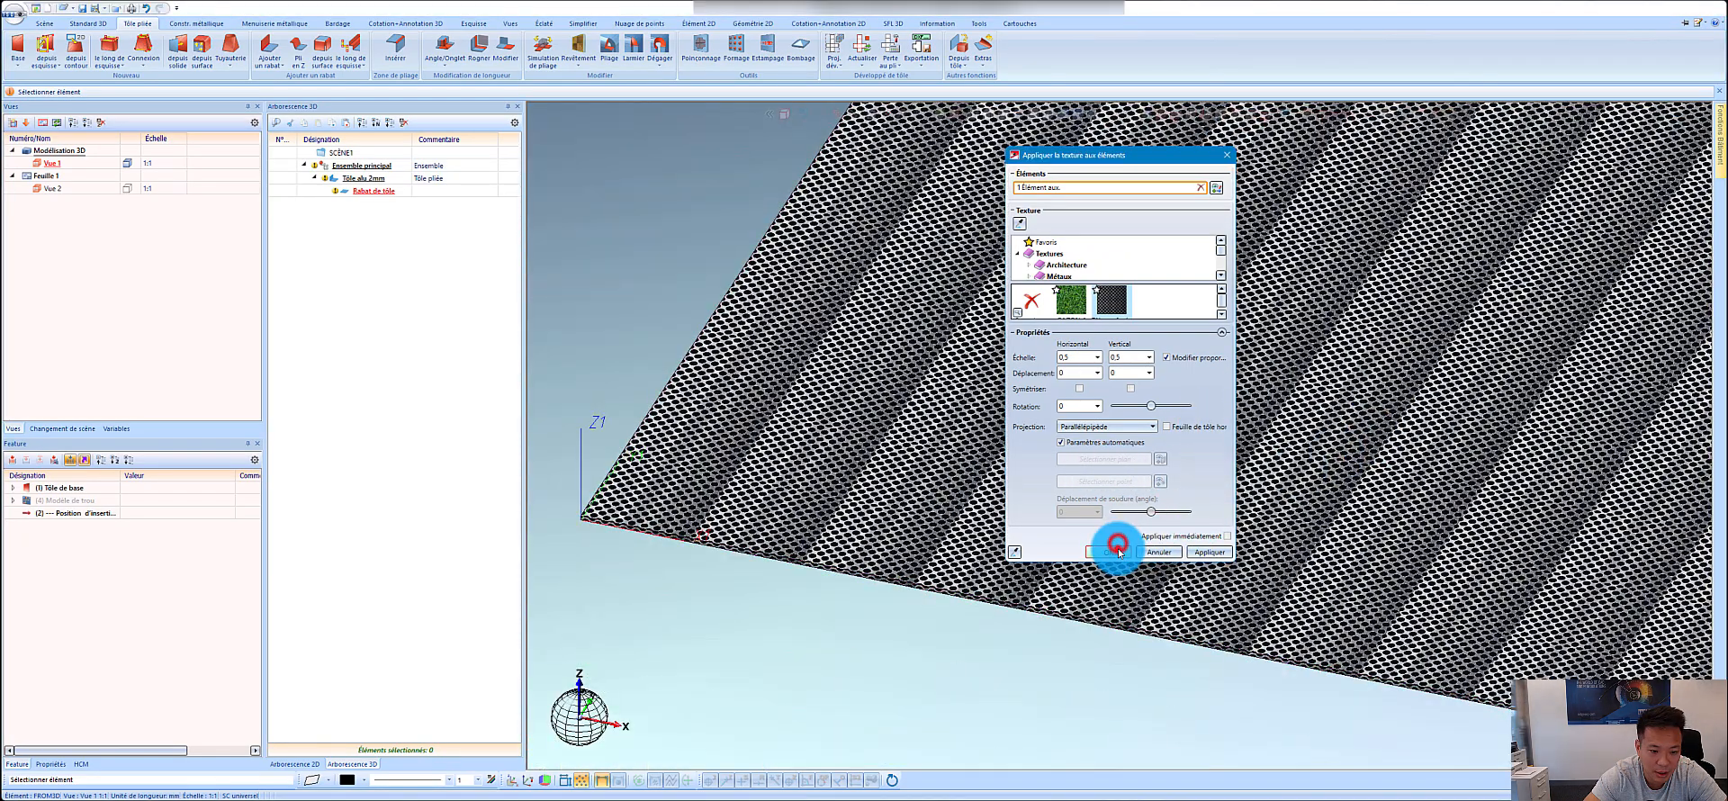
# Step: Examine the perforated texture on the finished sheet, both in detail and as a whole
pyautogui.scroll(-5, 1094, 490)
pyautogui.moveTo(1093, 490); pyautogui.dragTo(1159, 477, button='middle')
pyautogui.scroll(5, 1179, 551)
pyautogui.scroll(-6, 1200, 534)
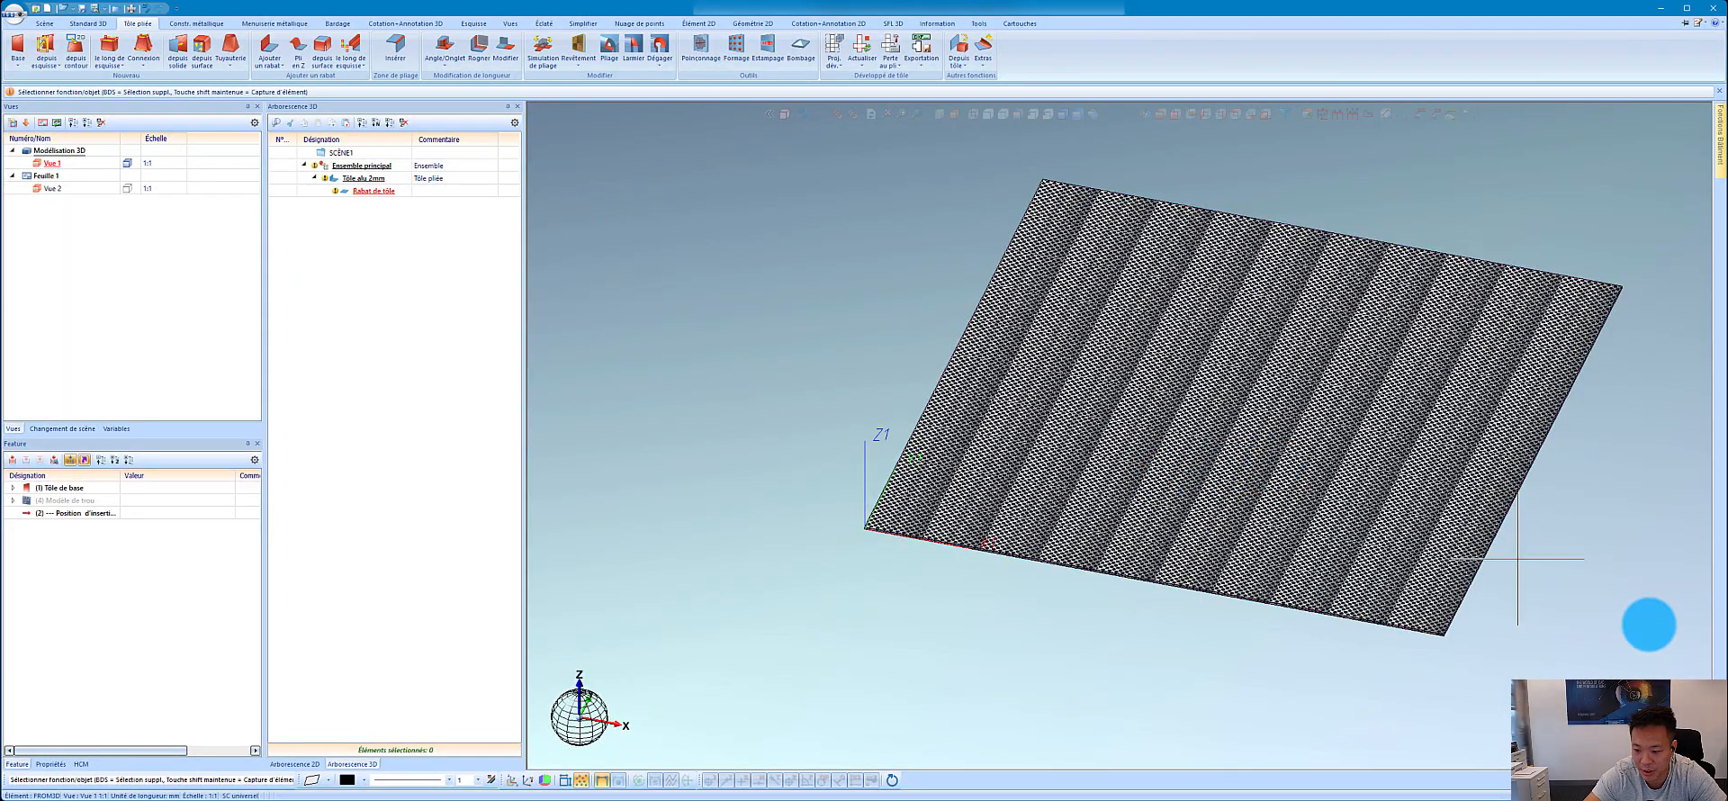
pyautogui.scroll(-1, 1349, 559)
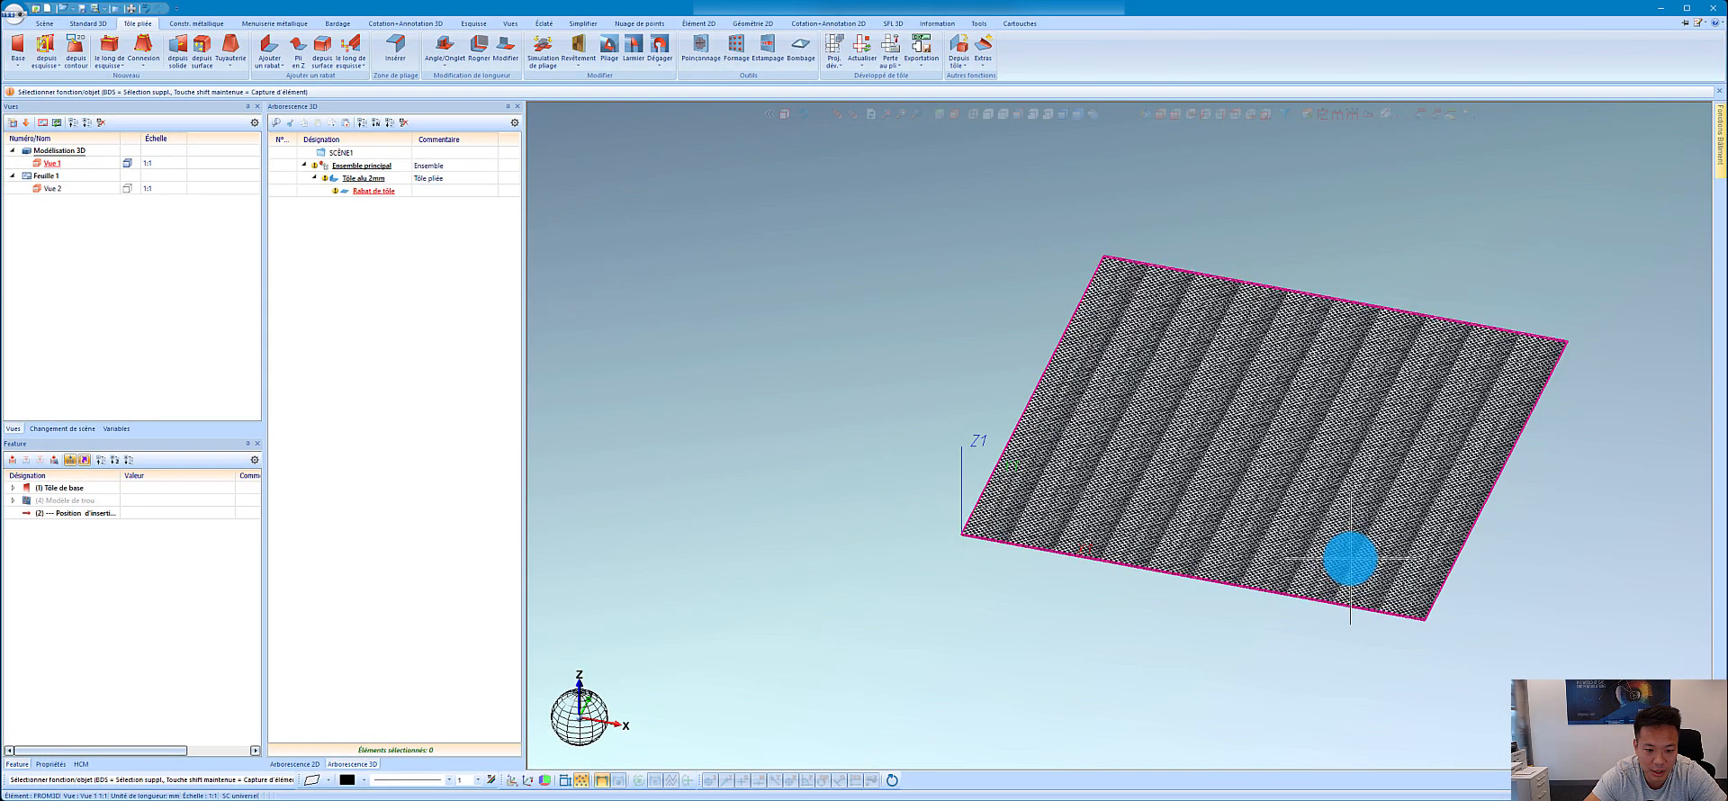